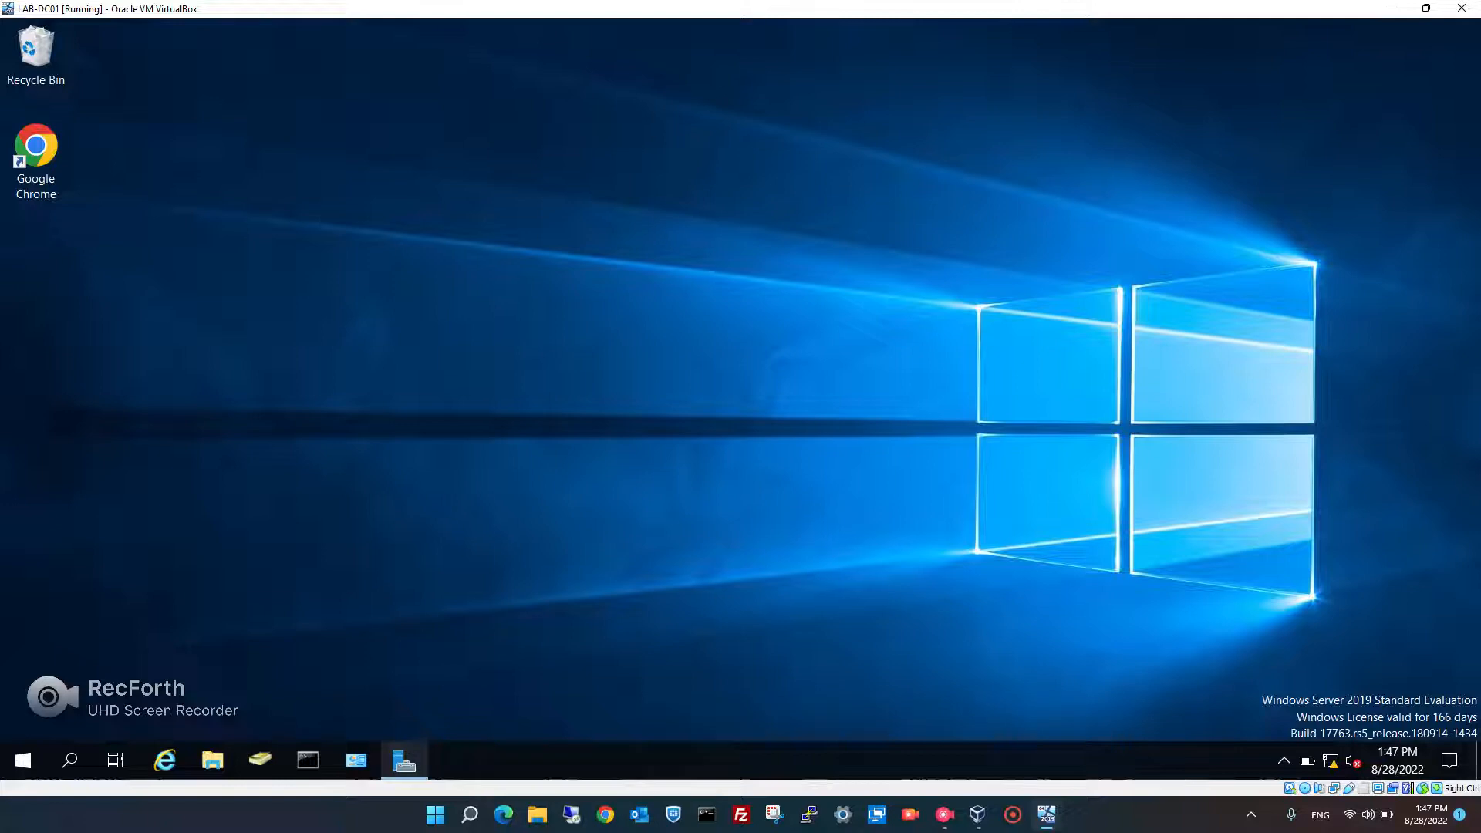
- Restore the Server Manager Dashboard that lists the AD DS, DHCP, DNS and File and Storage Services roles
{"action": "left_click", "coordinate": [404, 761]}
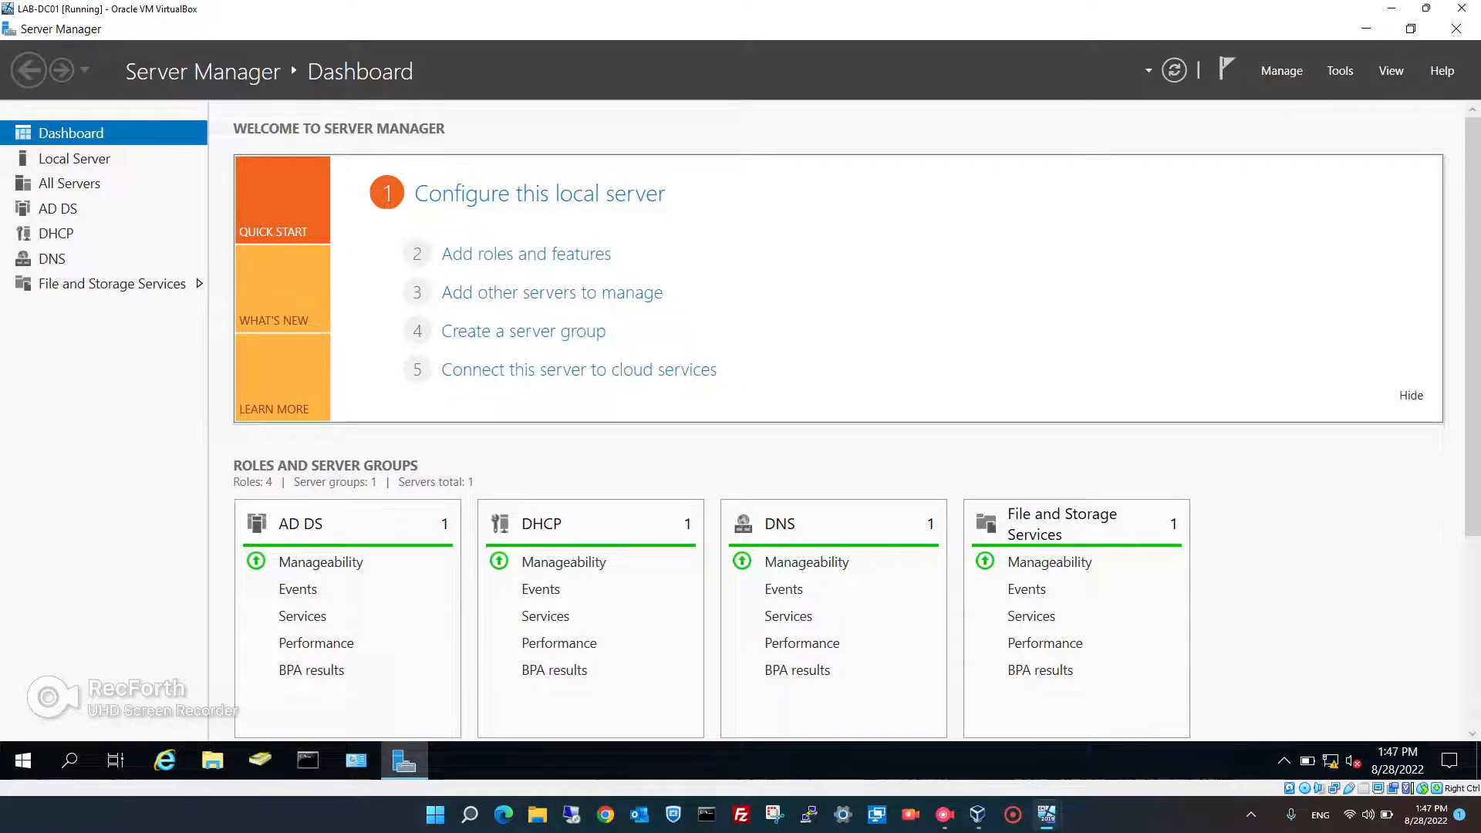
{"action": "left_click", "coordinate": [1282, 70]}
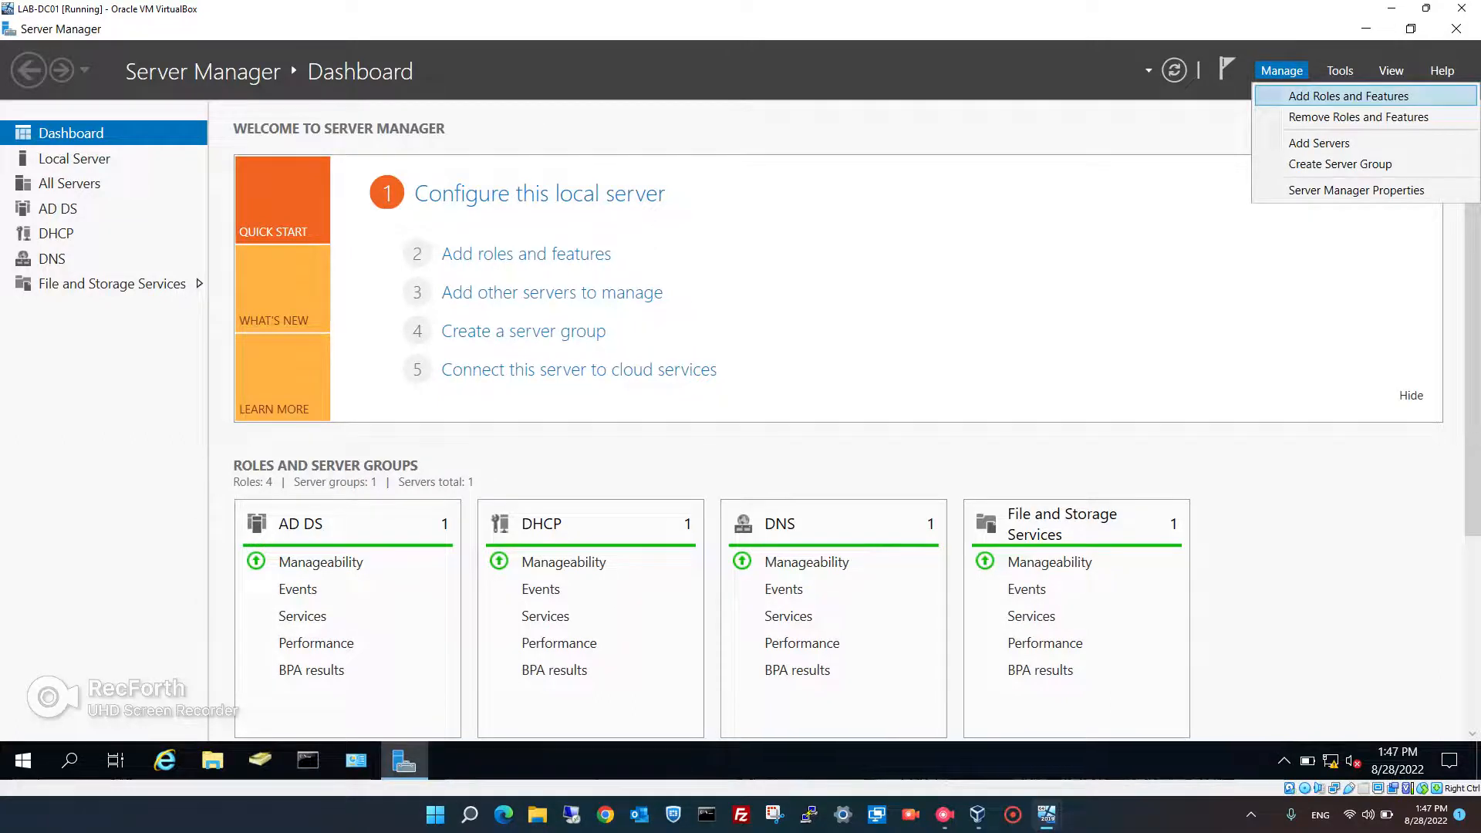
{"action": "left_click", "coordinate": [1349, 95]}
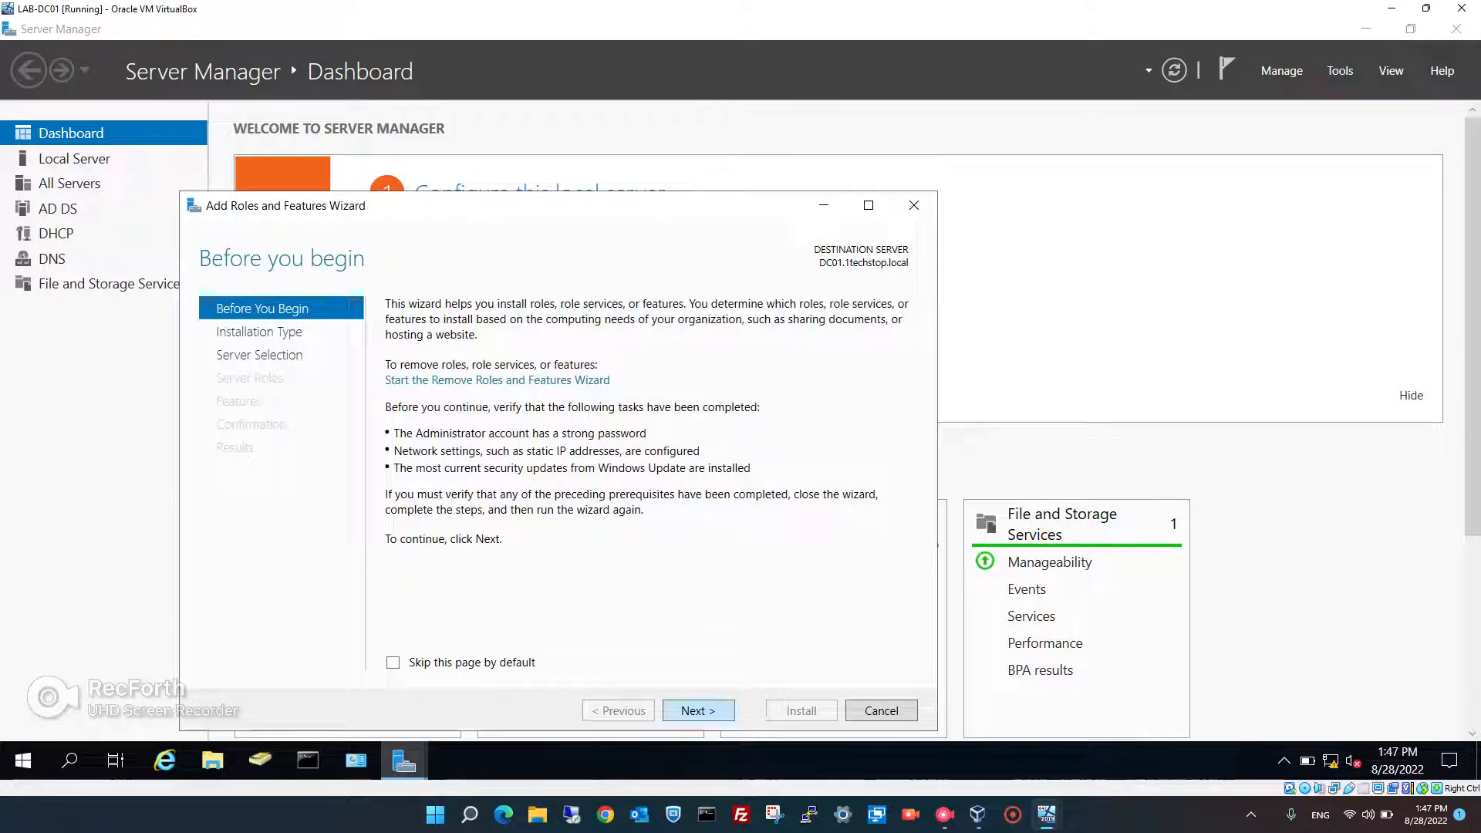
{"action": "key", "text": "Return"}
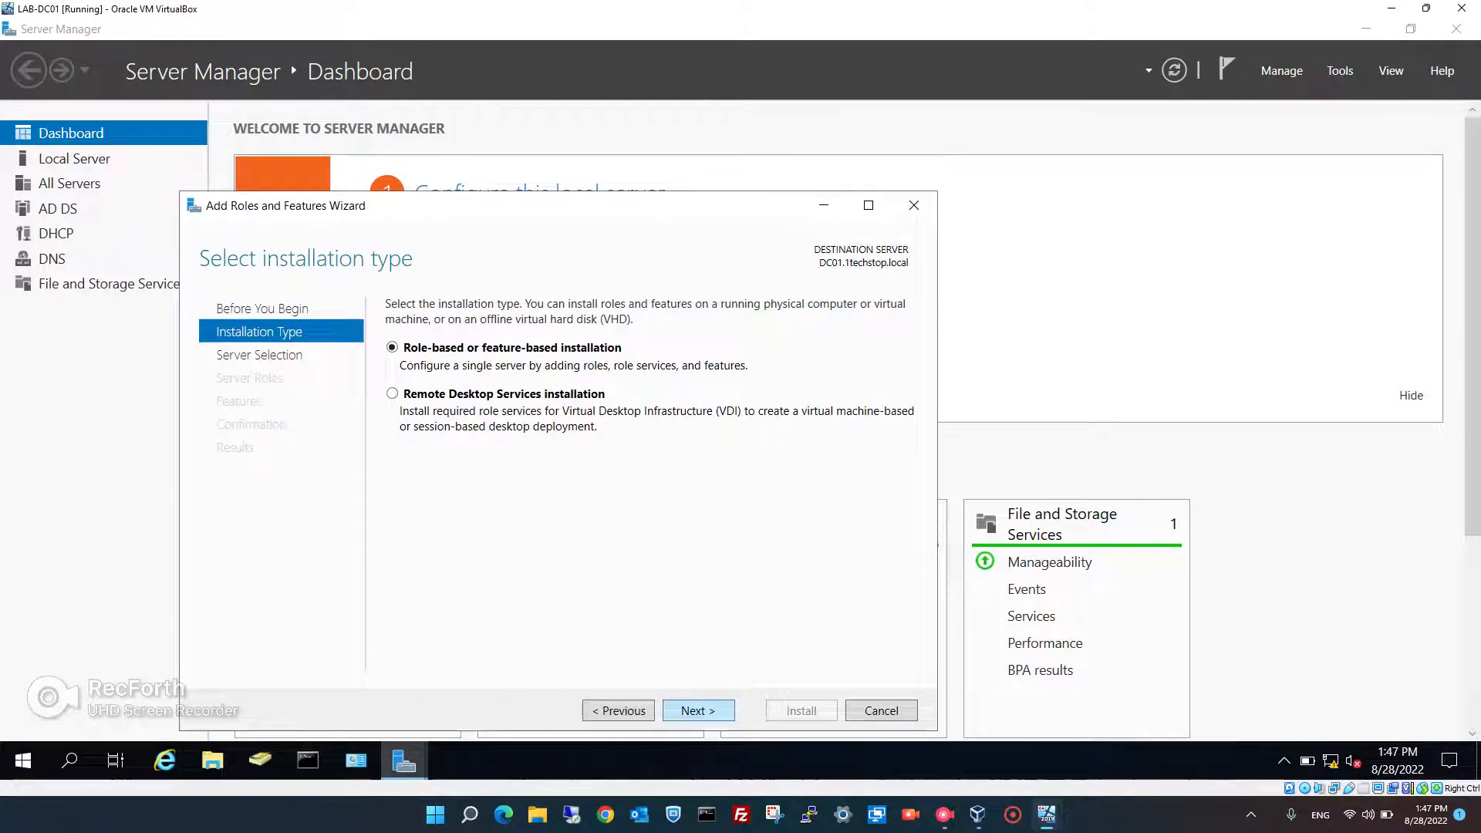
{"action": "key", "text": "Return"}
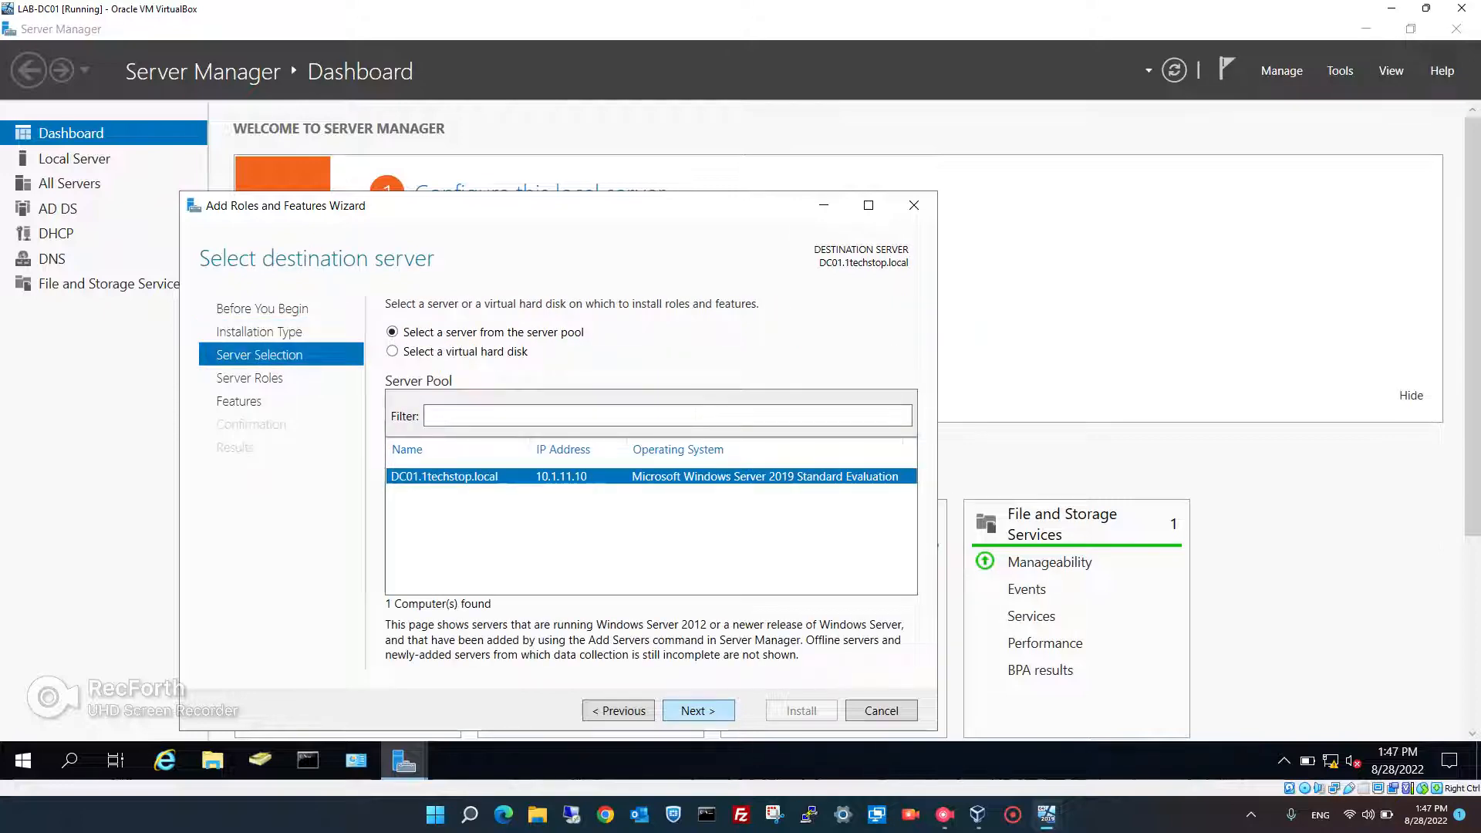
{"action": "key", "text": "Return"}
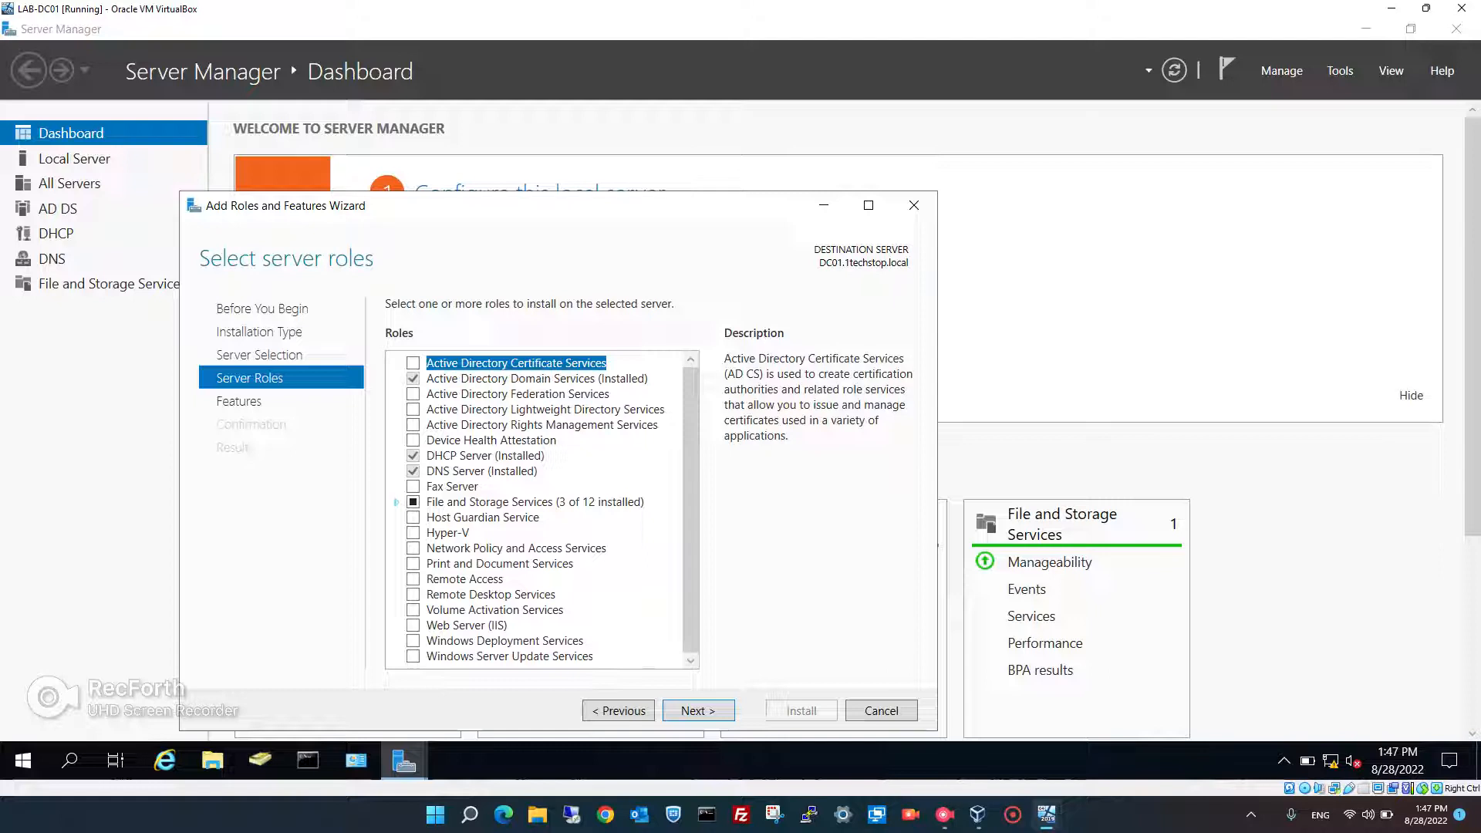
{"action": "left_click", "coordinate": [396, 502]}
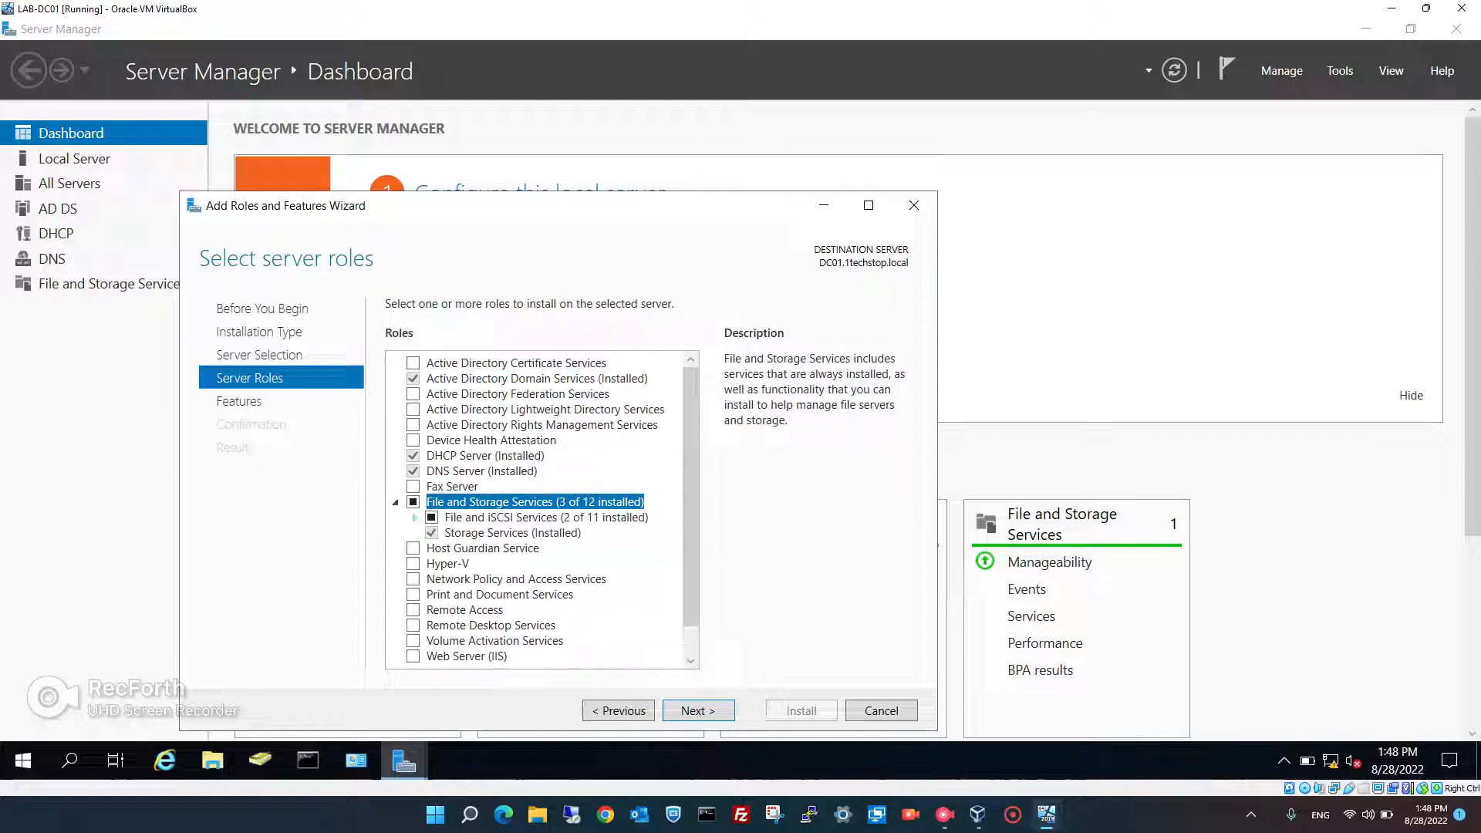
{"action": "left_click", "coordinate": [415, 517]}
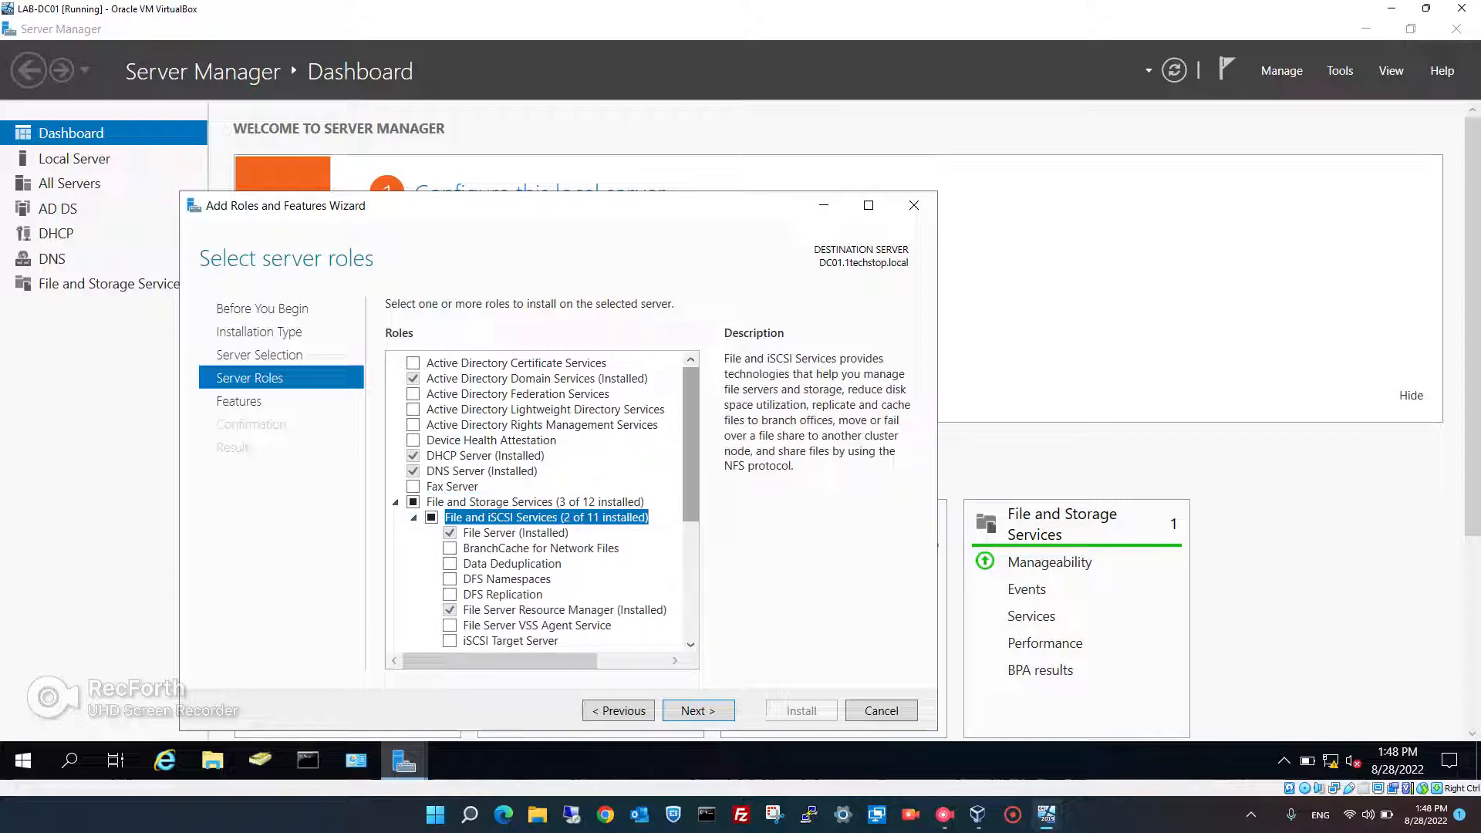
{"action": "scroll", "coordinate": [542, 501], "scroll_direction": "down", "scroll_amount": 2}
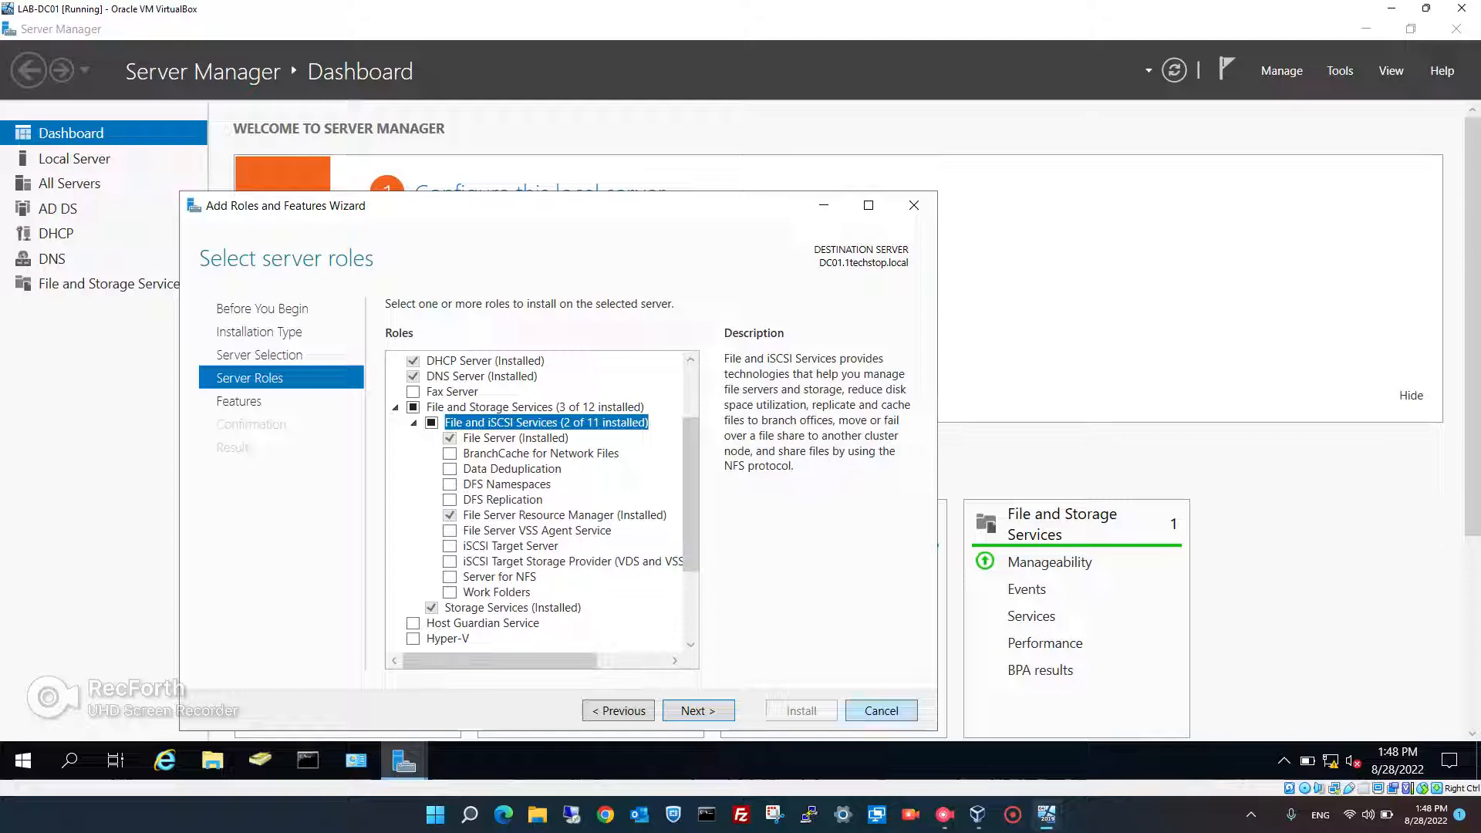
{"action": "key", "text": "Escape"}
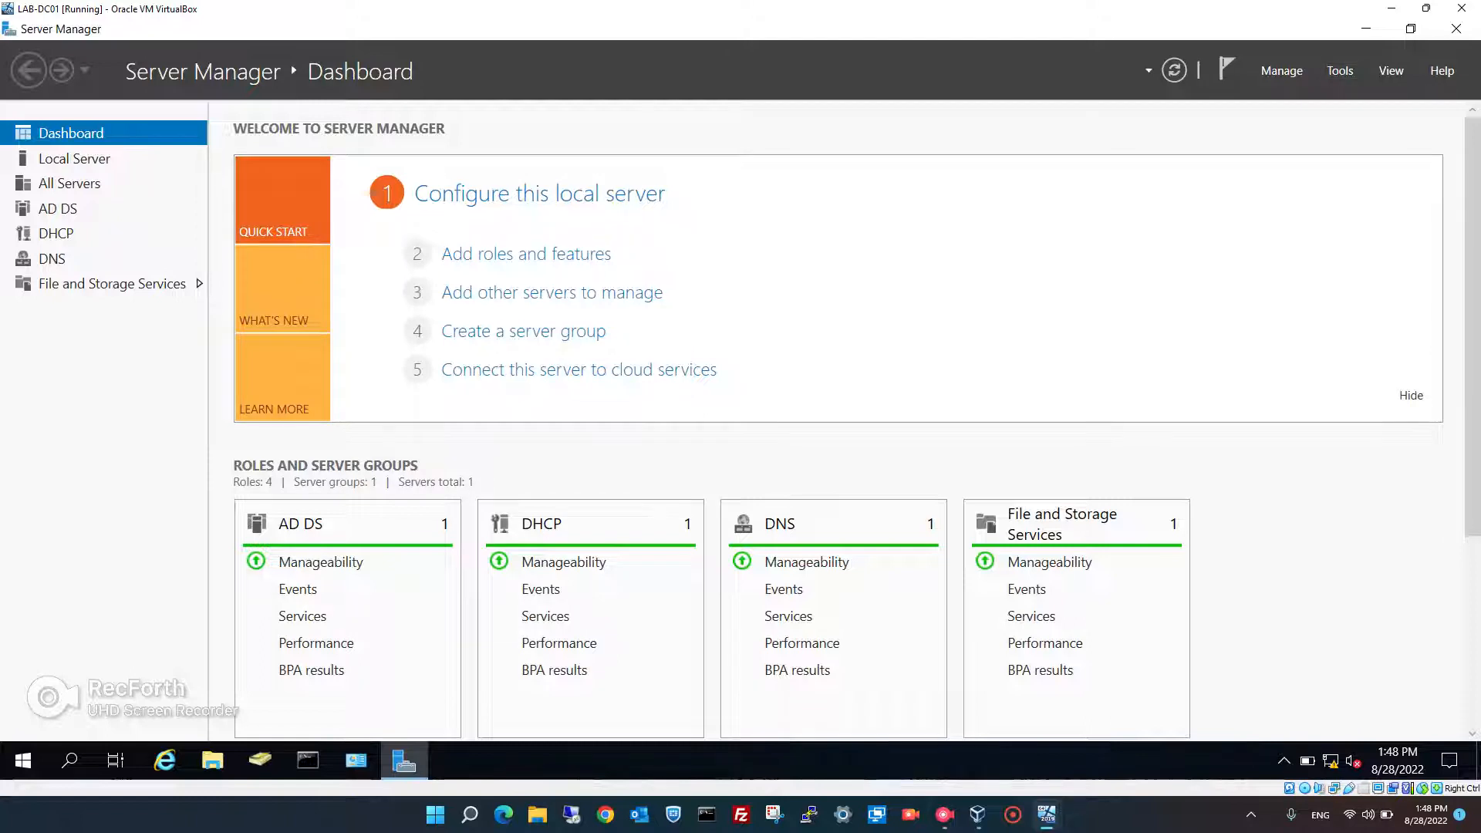
- Launch File Server Resource Manager from Tools, then minimize it and Server Manager
{"action": "left_click", "coordinate": [1340, 70]}
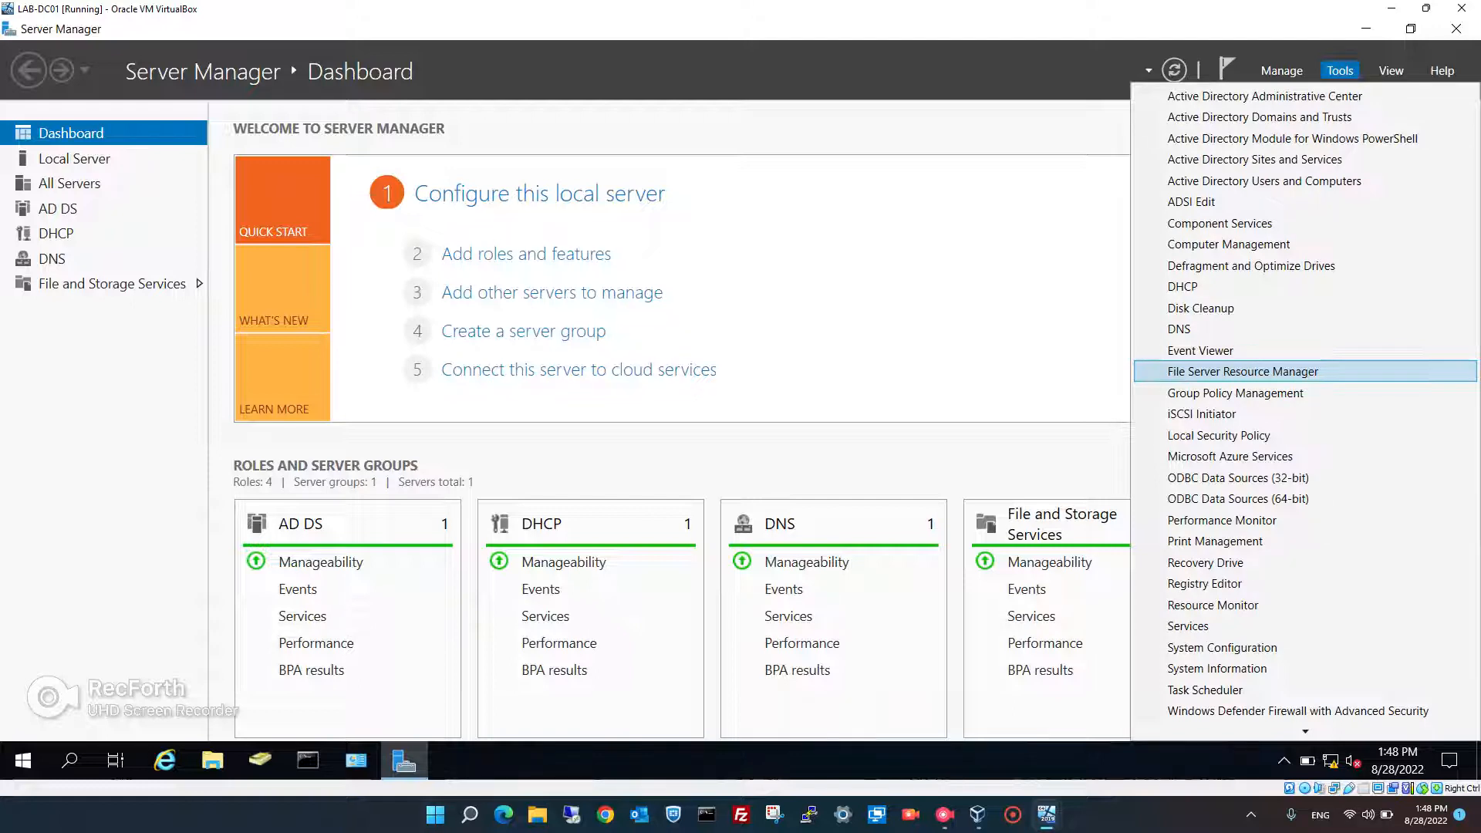
{"action": "key", "text": "Return"}
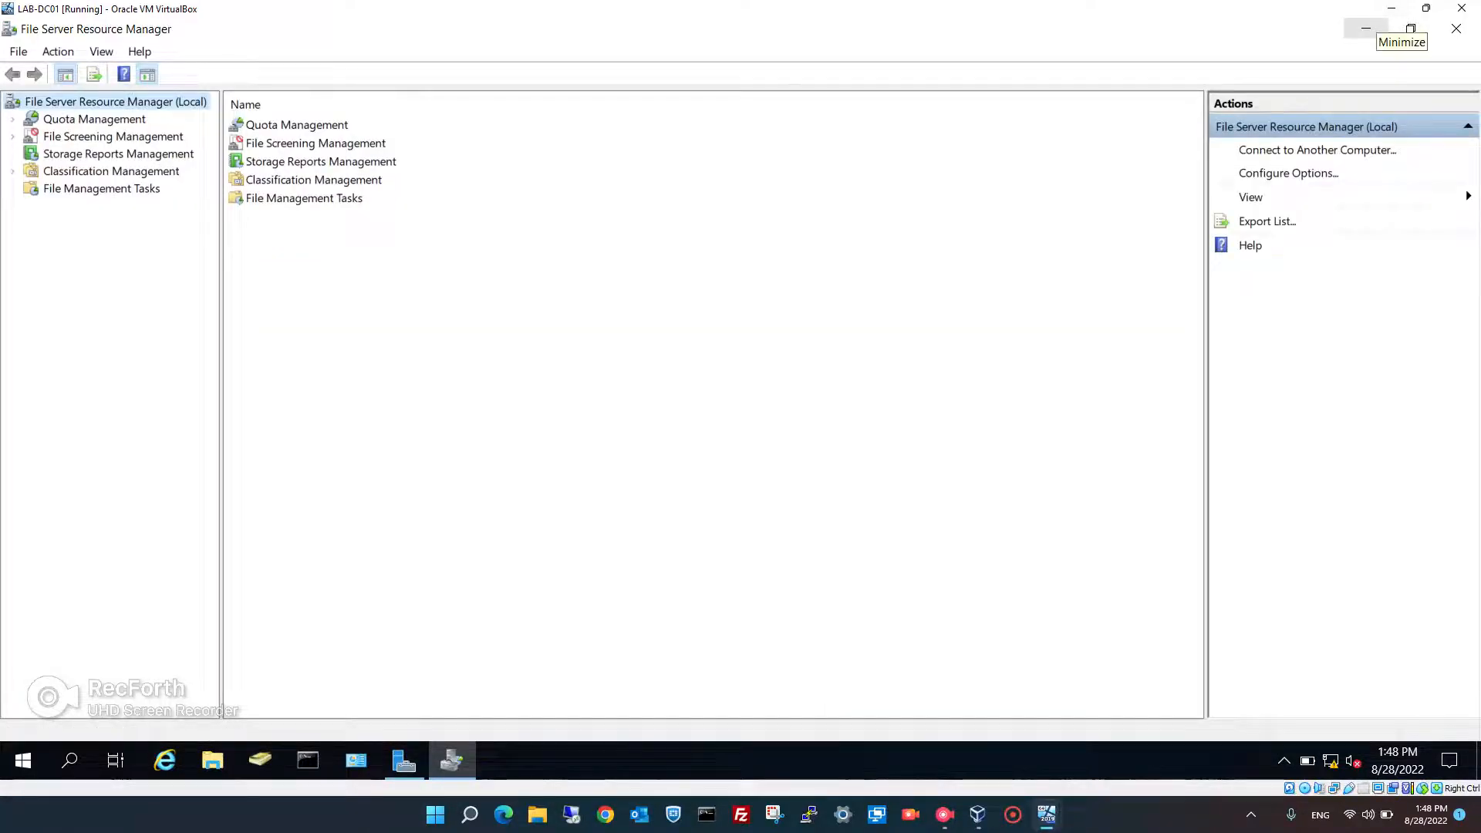
{"action": "left_click", "coordinate": [1366, 29]}
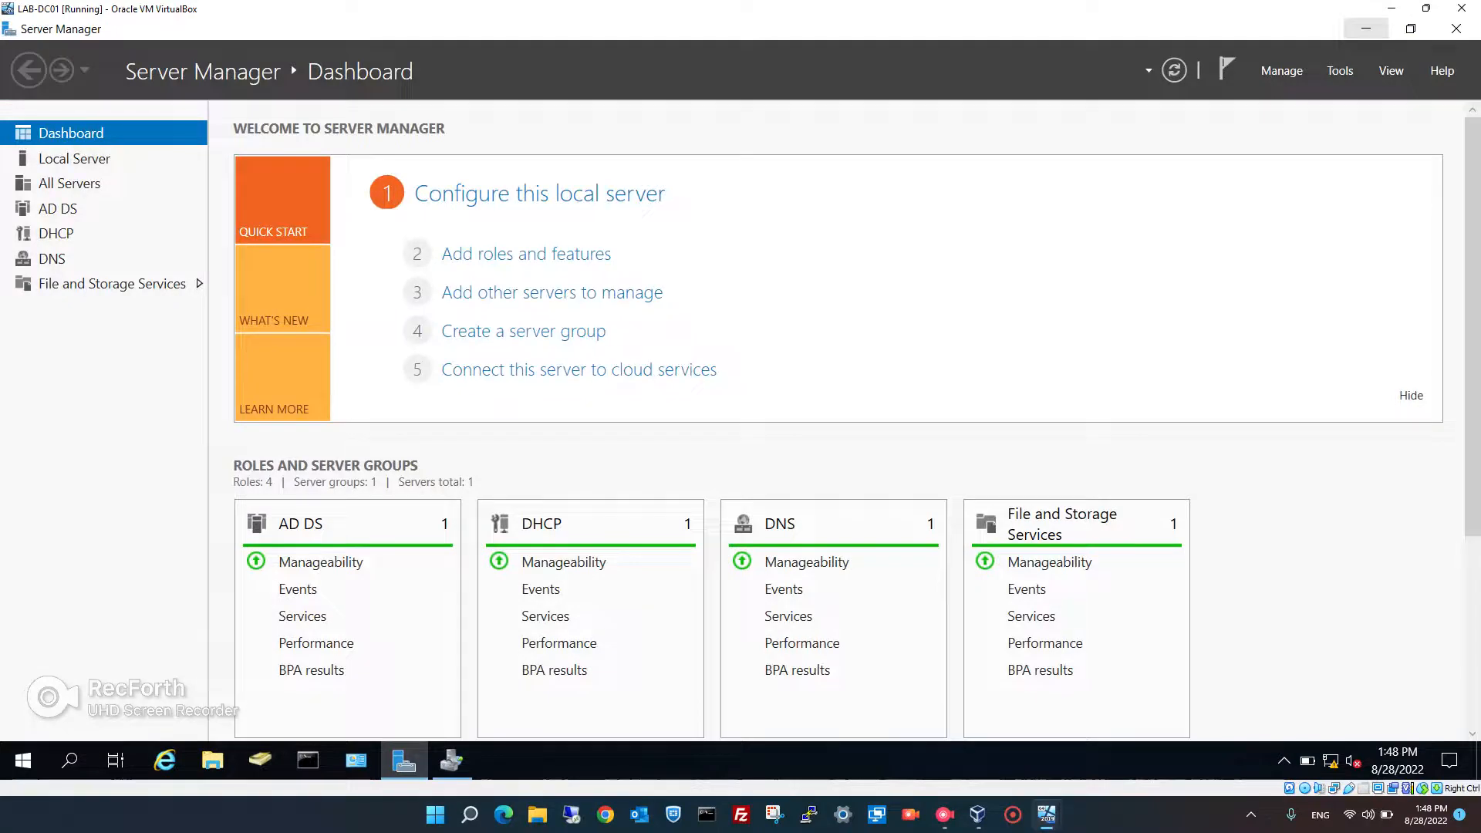
{"action": "left_click", "coordinate": [1367, 29]}
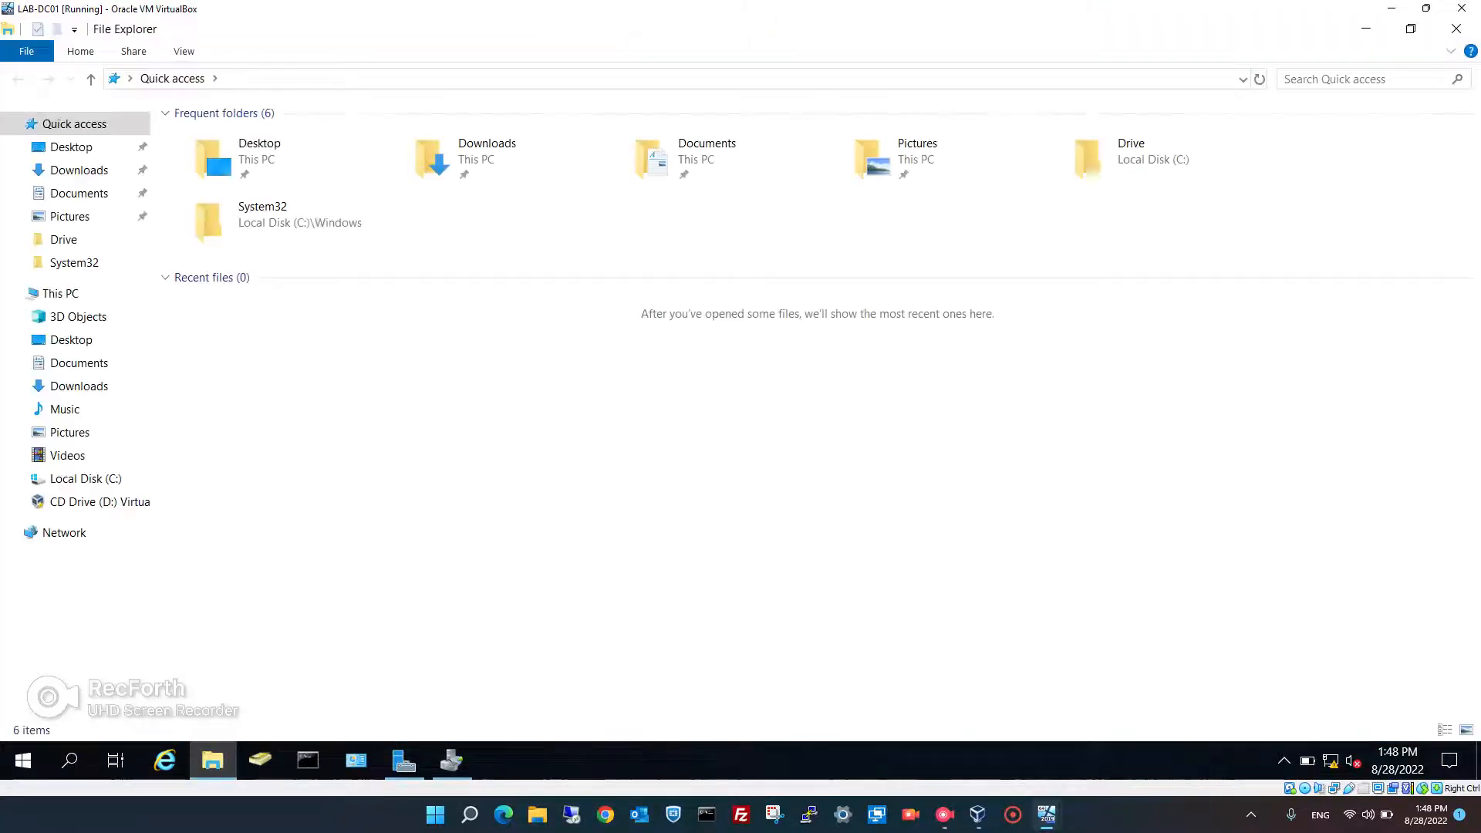
- Create an empty folder named 'IT Department' inside Documents > 1TS Drive
{"action": "left_click", "coordinate": [79, 363]}
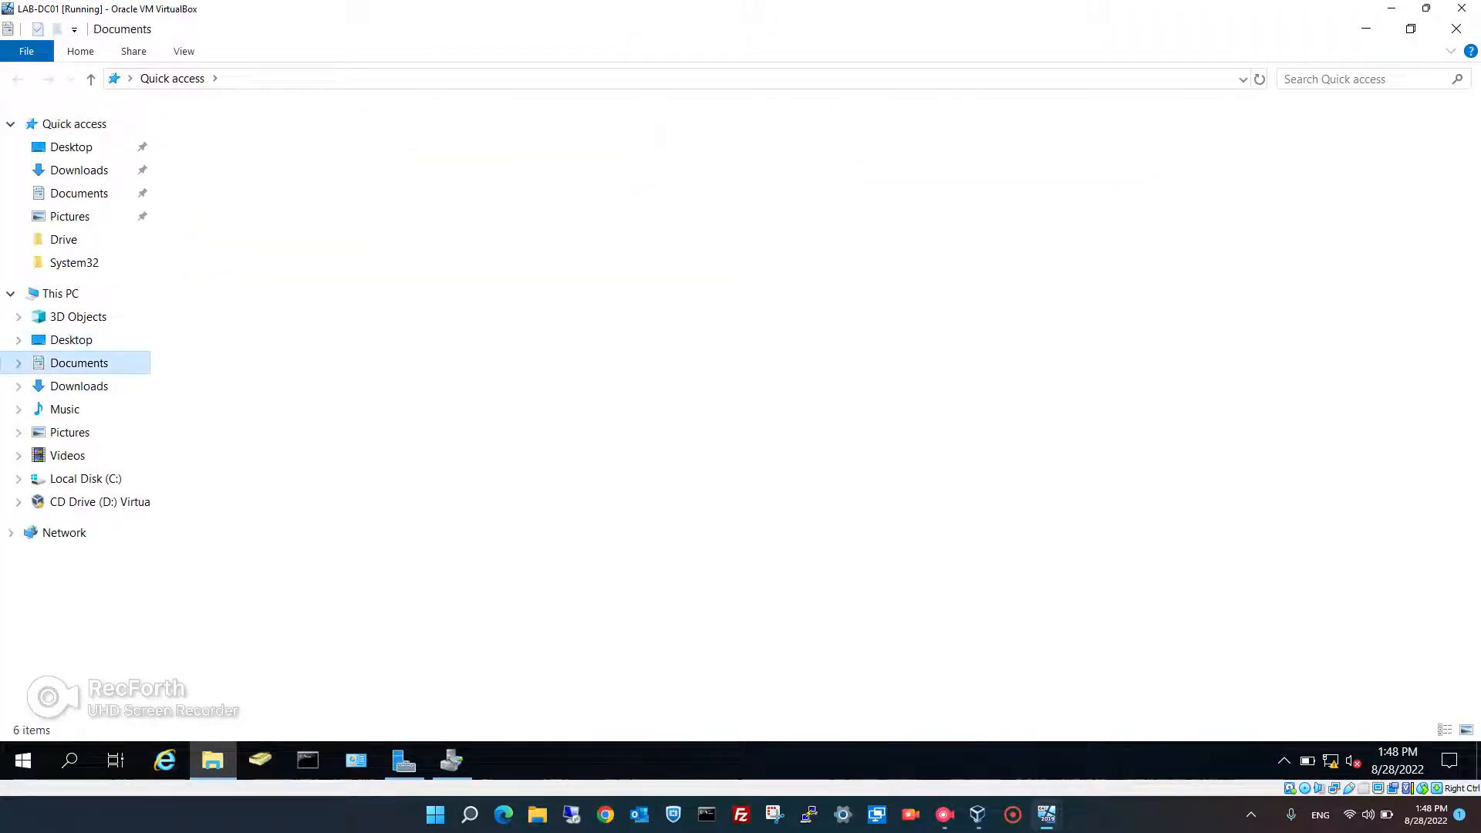
{"action": "double_click", "coordinate": [216, 138]}
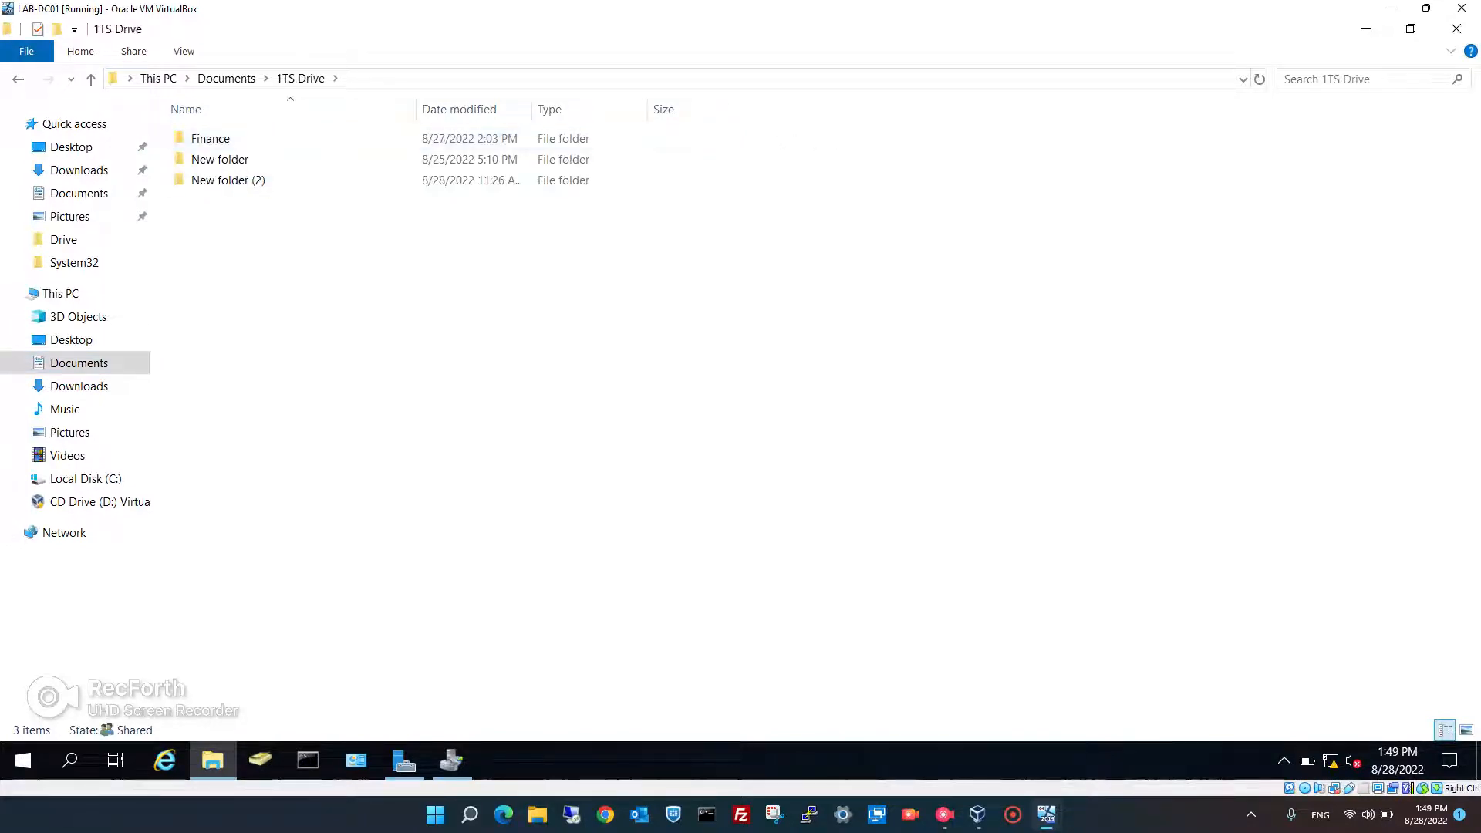
{"action": "right_click", "coordinate": [252, 264]}
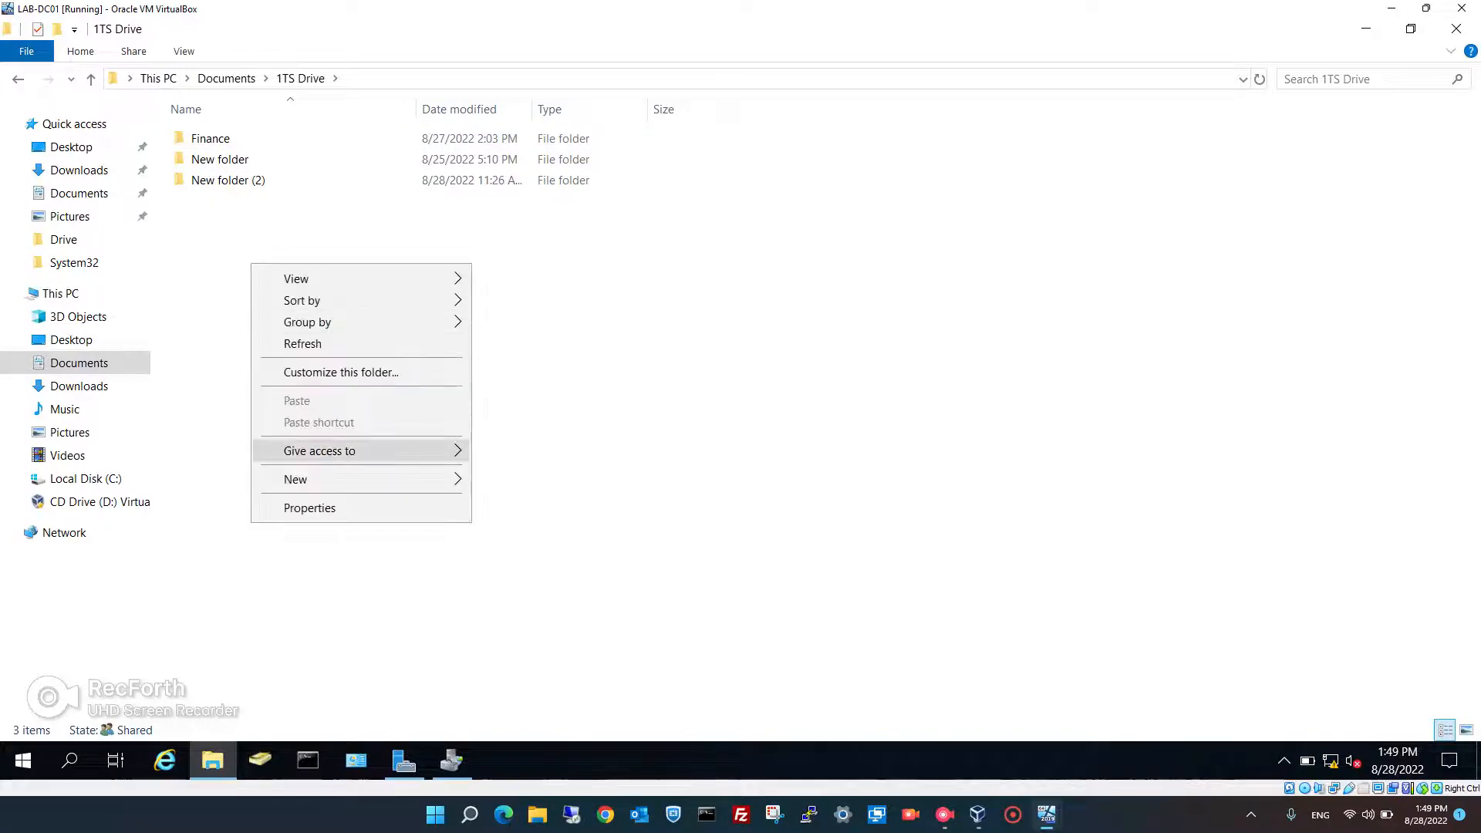
{"action": "mouse_move", "coordinate": [362, 479]}
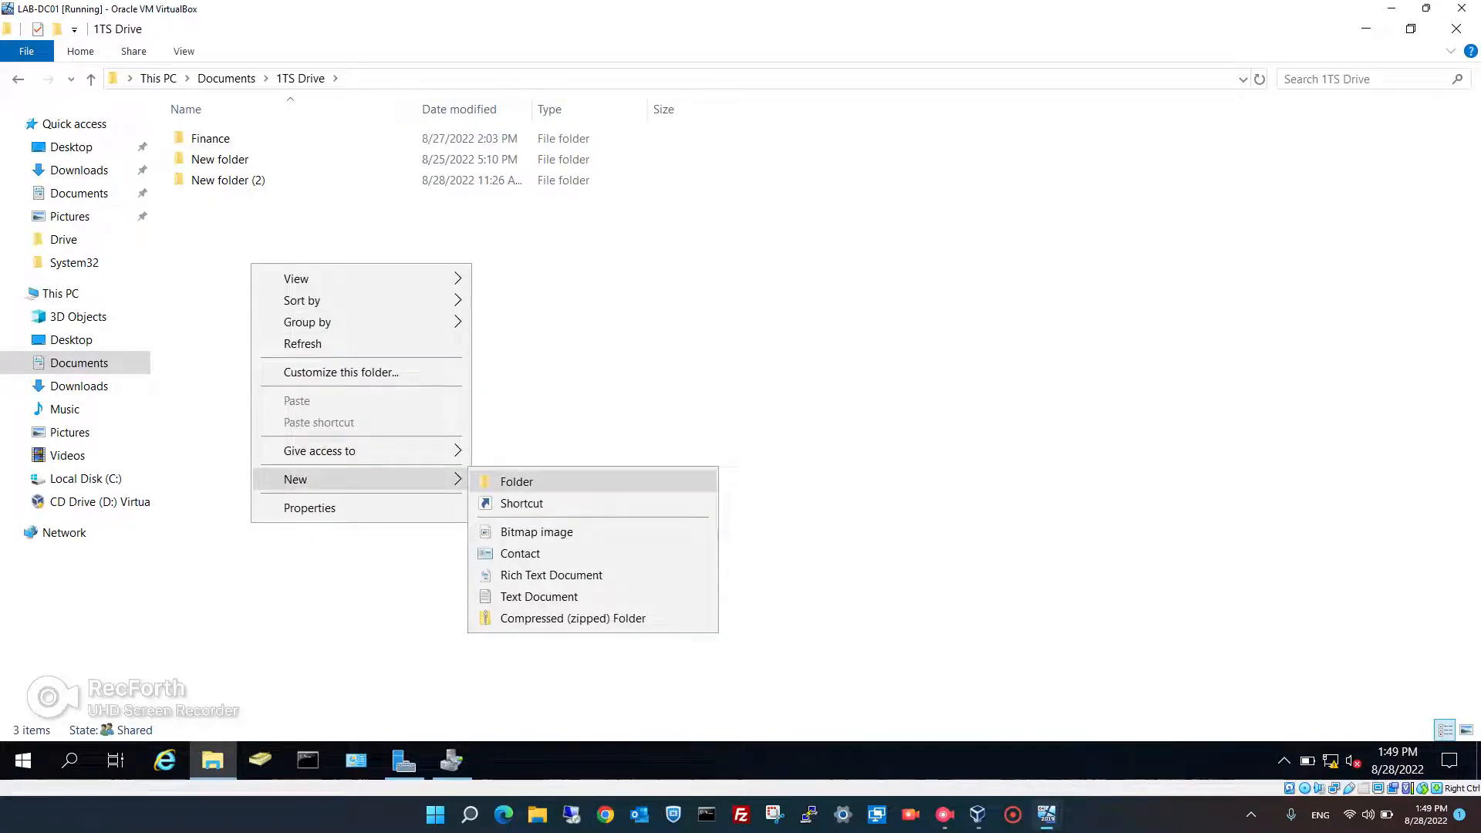
{"action": "left_click", "coordinate": [516, 481]}
{"action": "type", "text": "IT"}
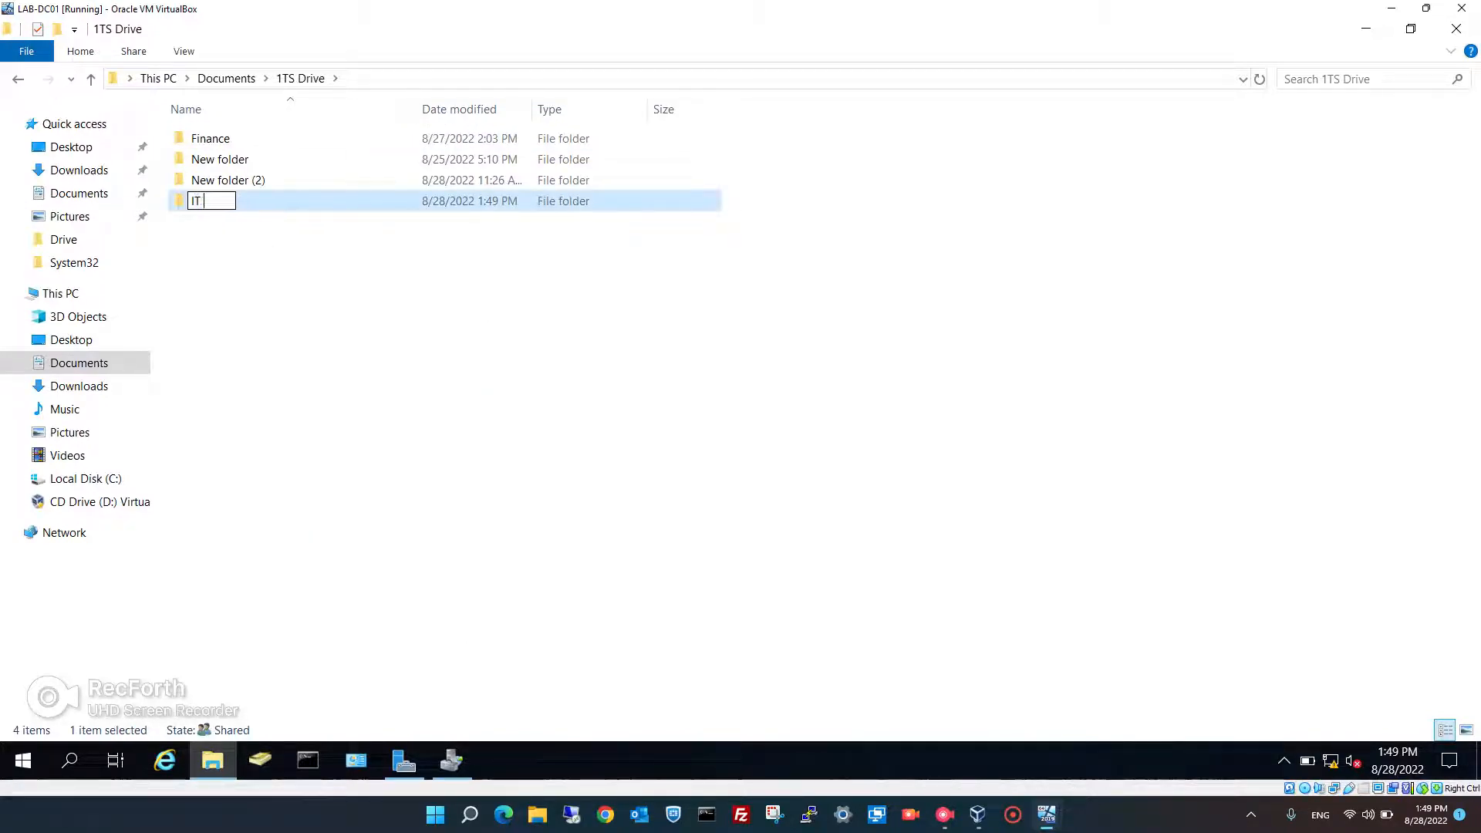
{"action": "type", "text": " Department"}
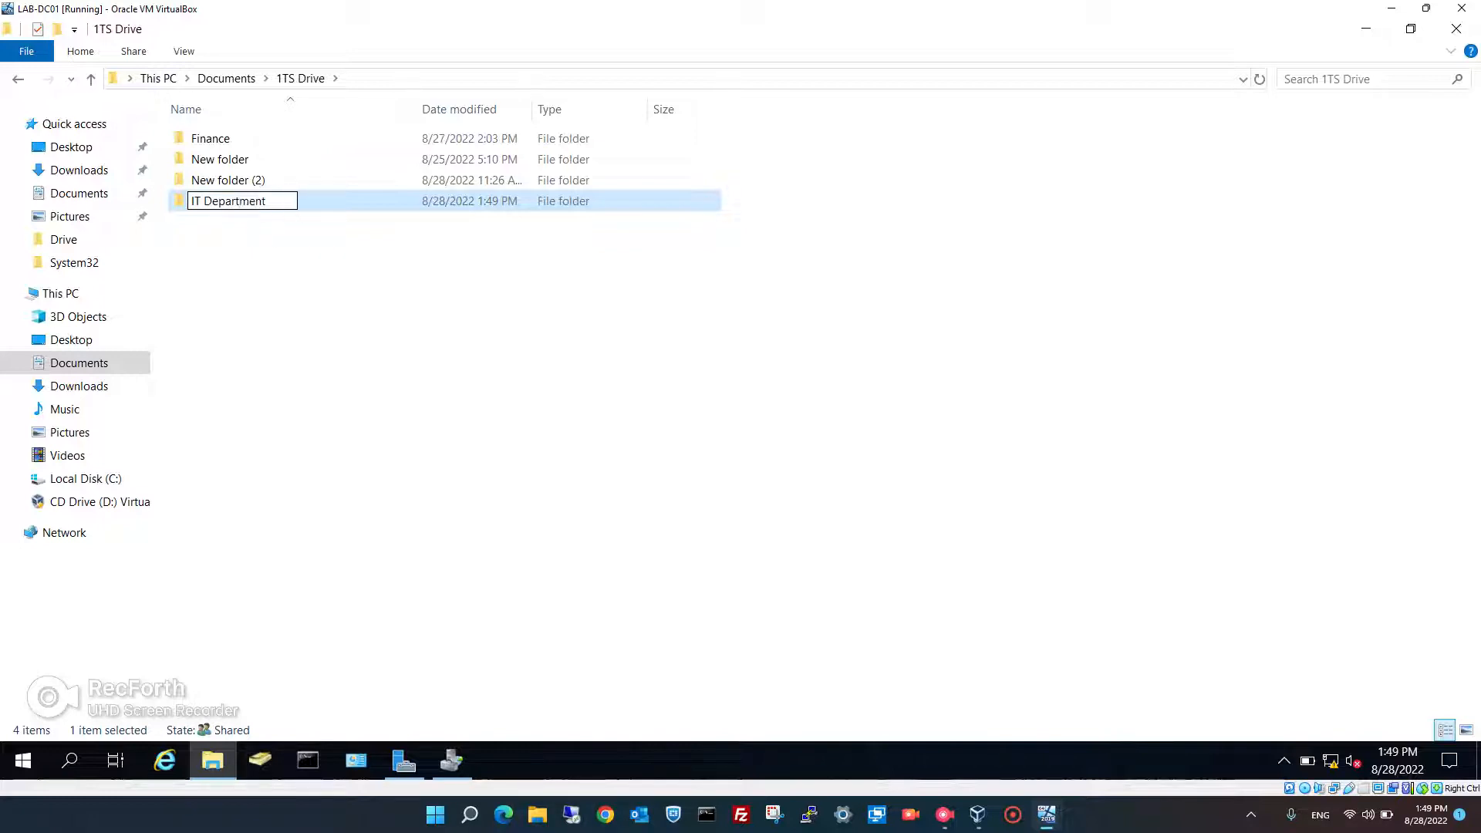
{"action": "key", "text": "Return"}
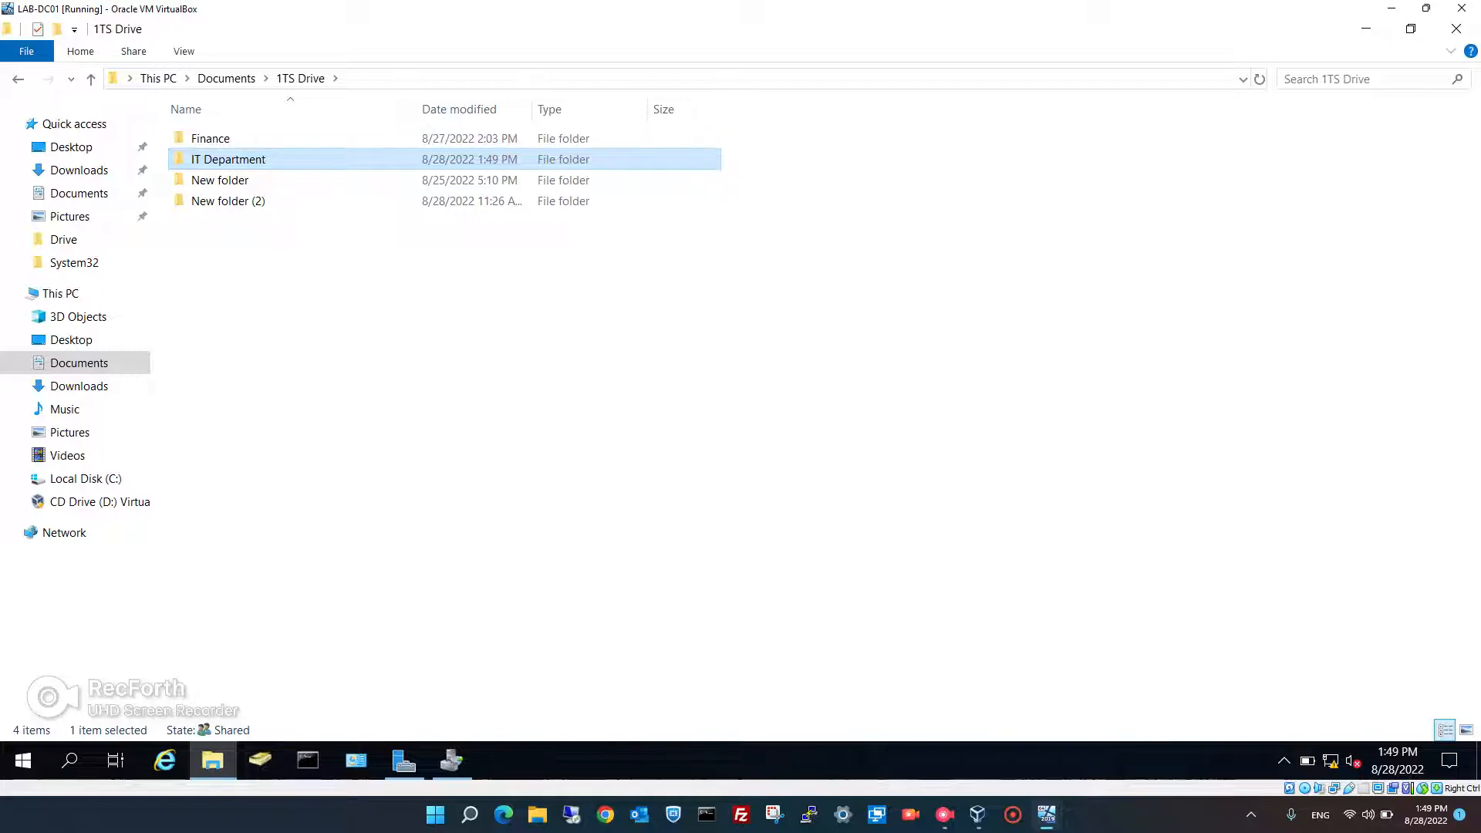
- On the Windows 11 client, open IT Department on the 1TS Shared Drive (M:)
{"action": "mouse_move", "coordinate": [1047, 814]}
{"action": "left_click", "coordinate": [1129, 737]}
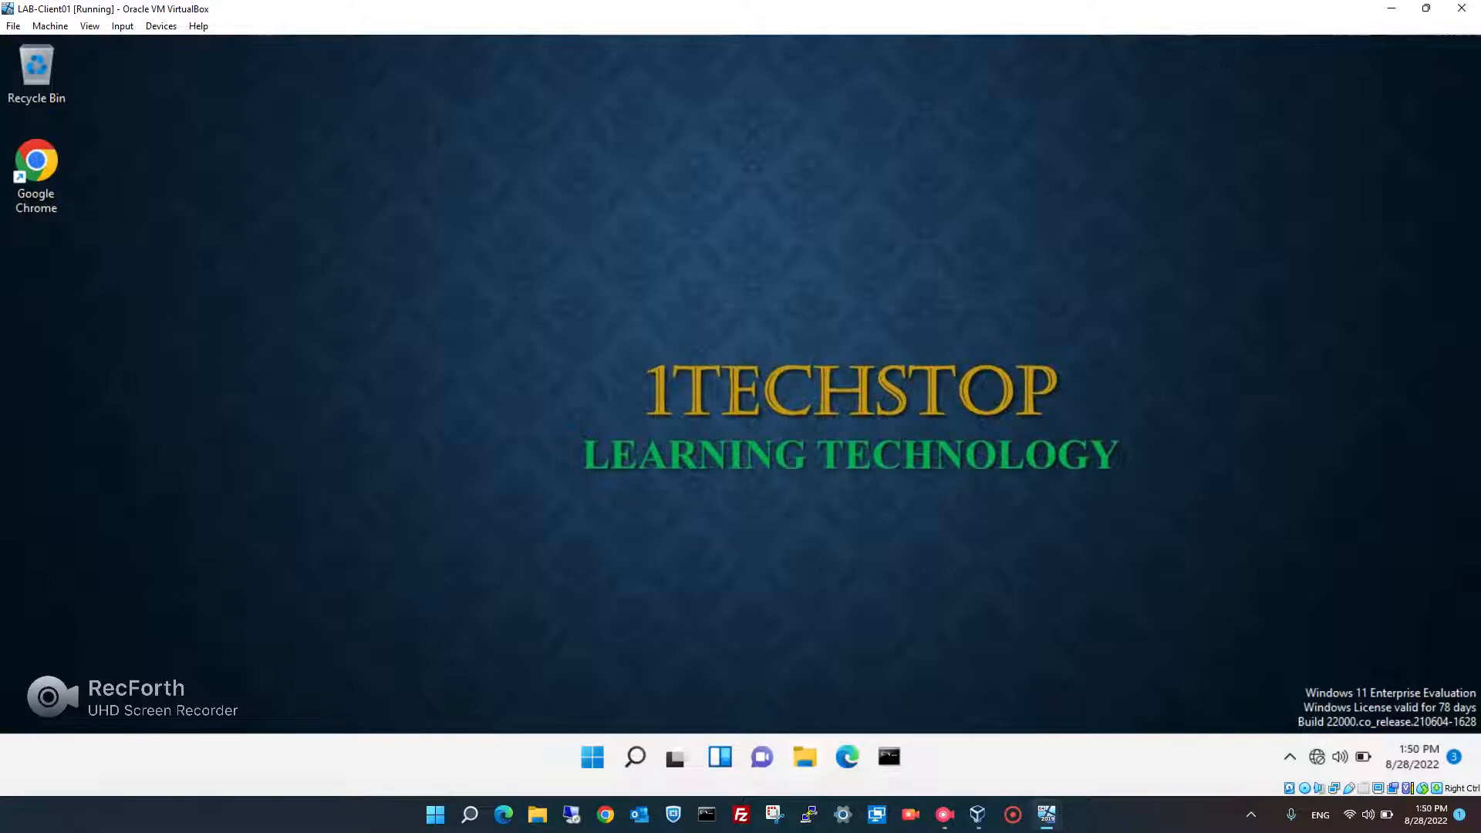
{"action": "left_click", "coordinate": [805, 757]}
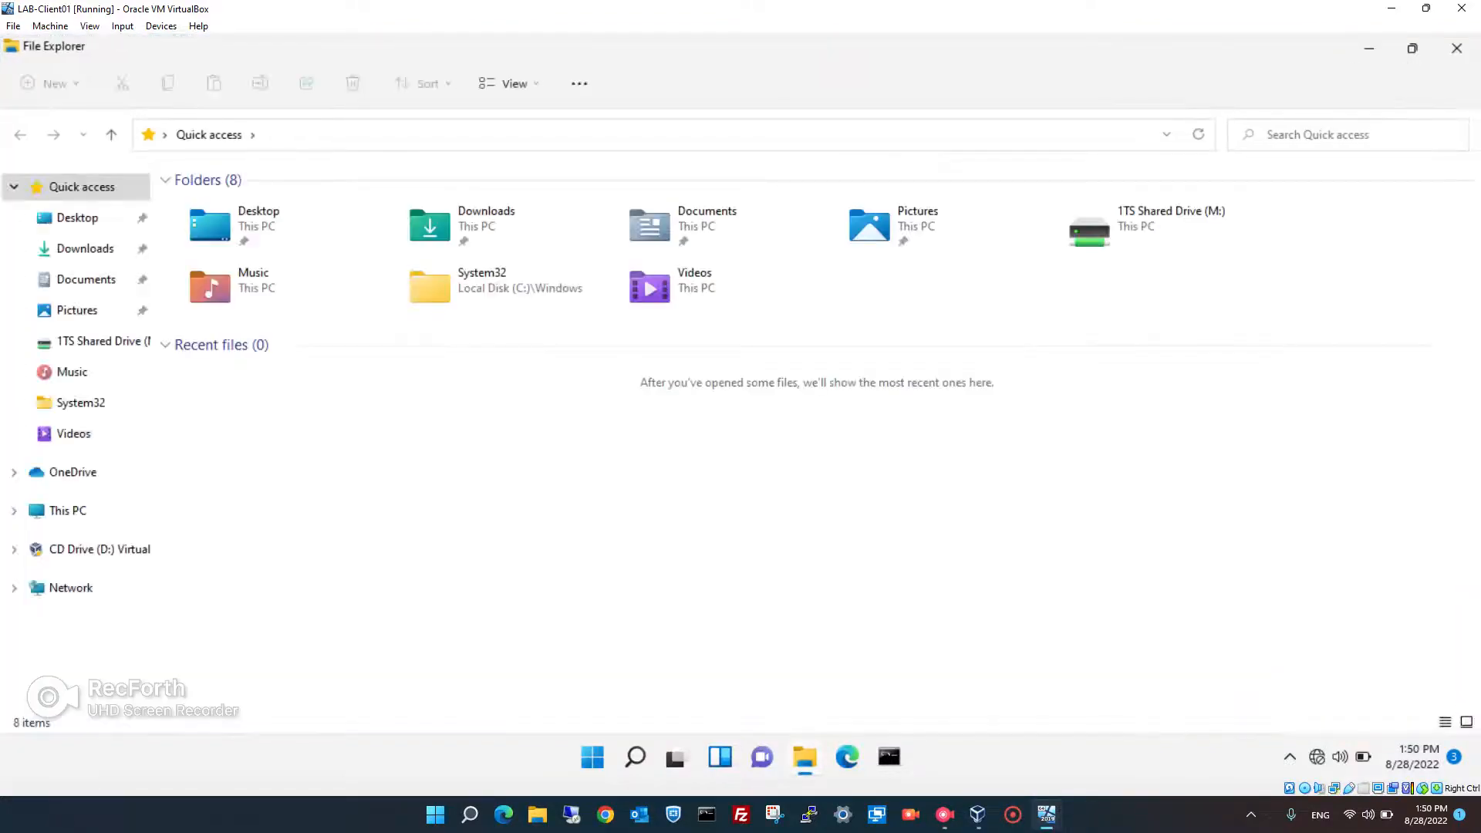
{"action": "left_click", "coordinate": [68, 511]}
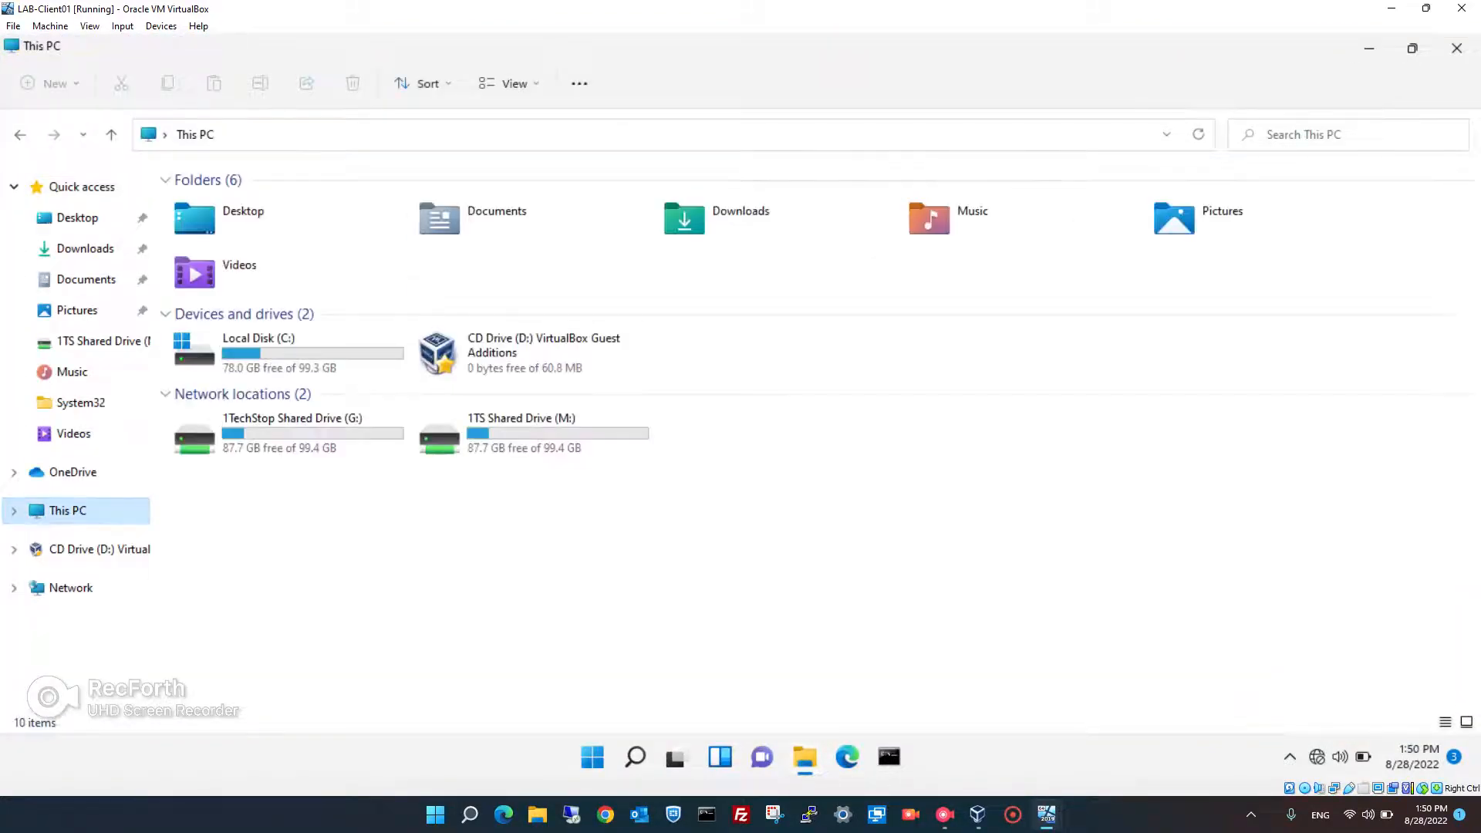
{"action": "double_click", "coordinate": [521, 432]}
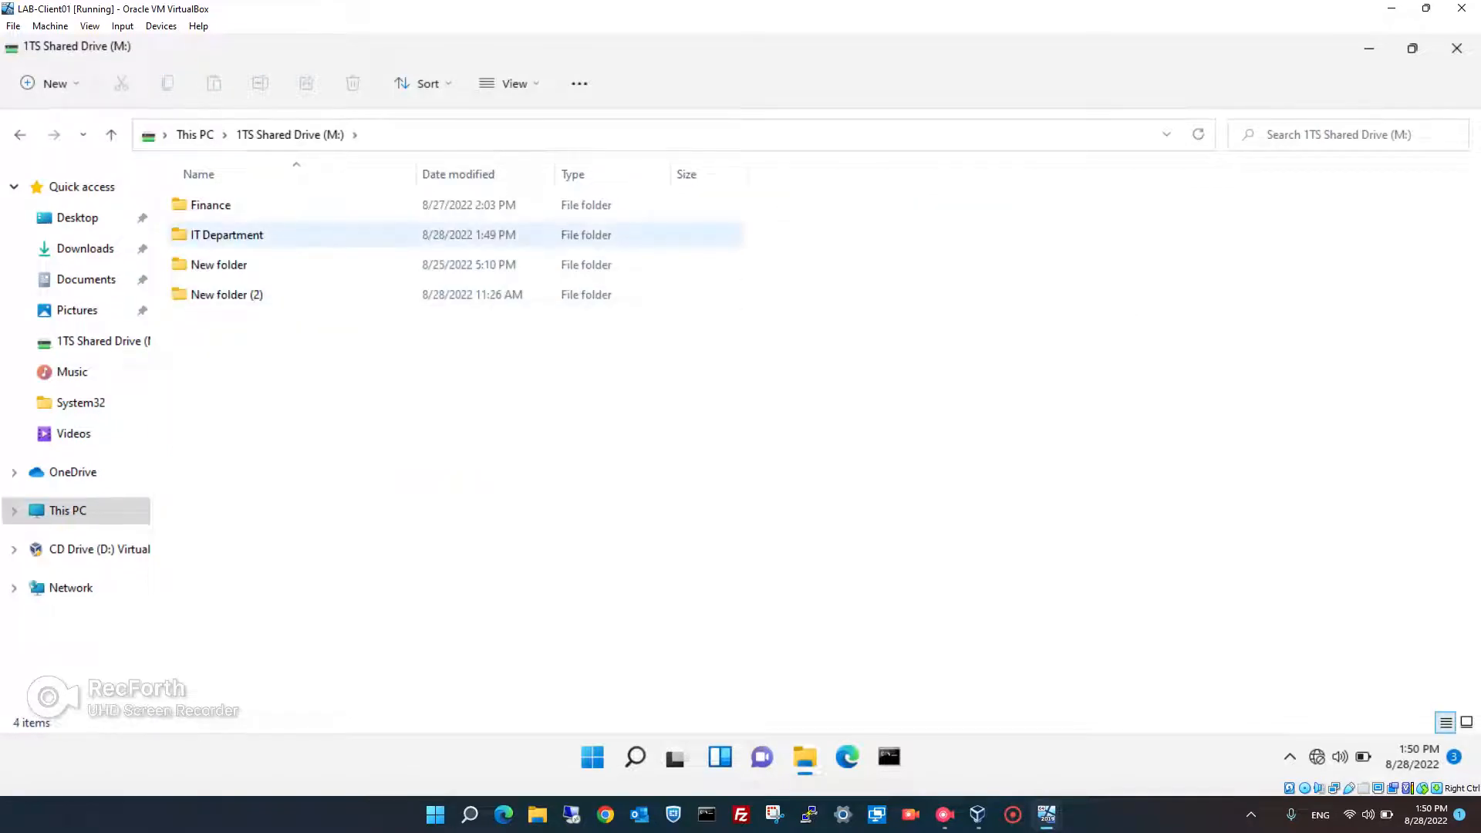
{"action": "double_click", "coordinate": [232, 235]}
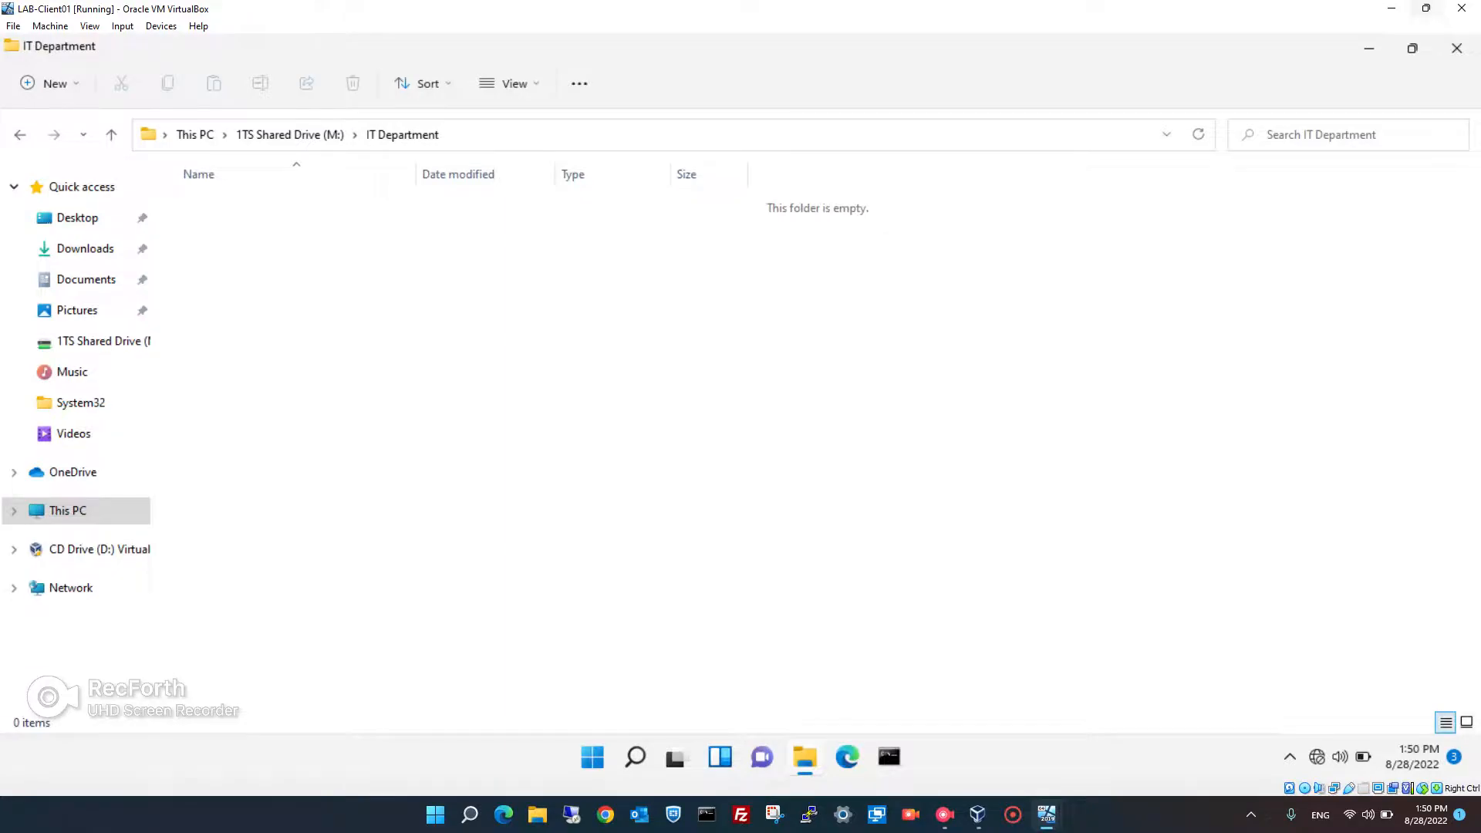
- Shrink and center the client VM window, minimize the server VM, and reposition VirtualBox Manager
{"action": "left_click", "coordinate": [1427, 8]}
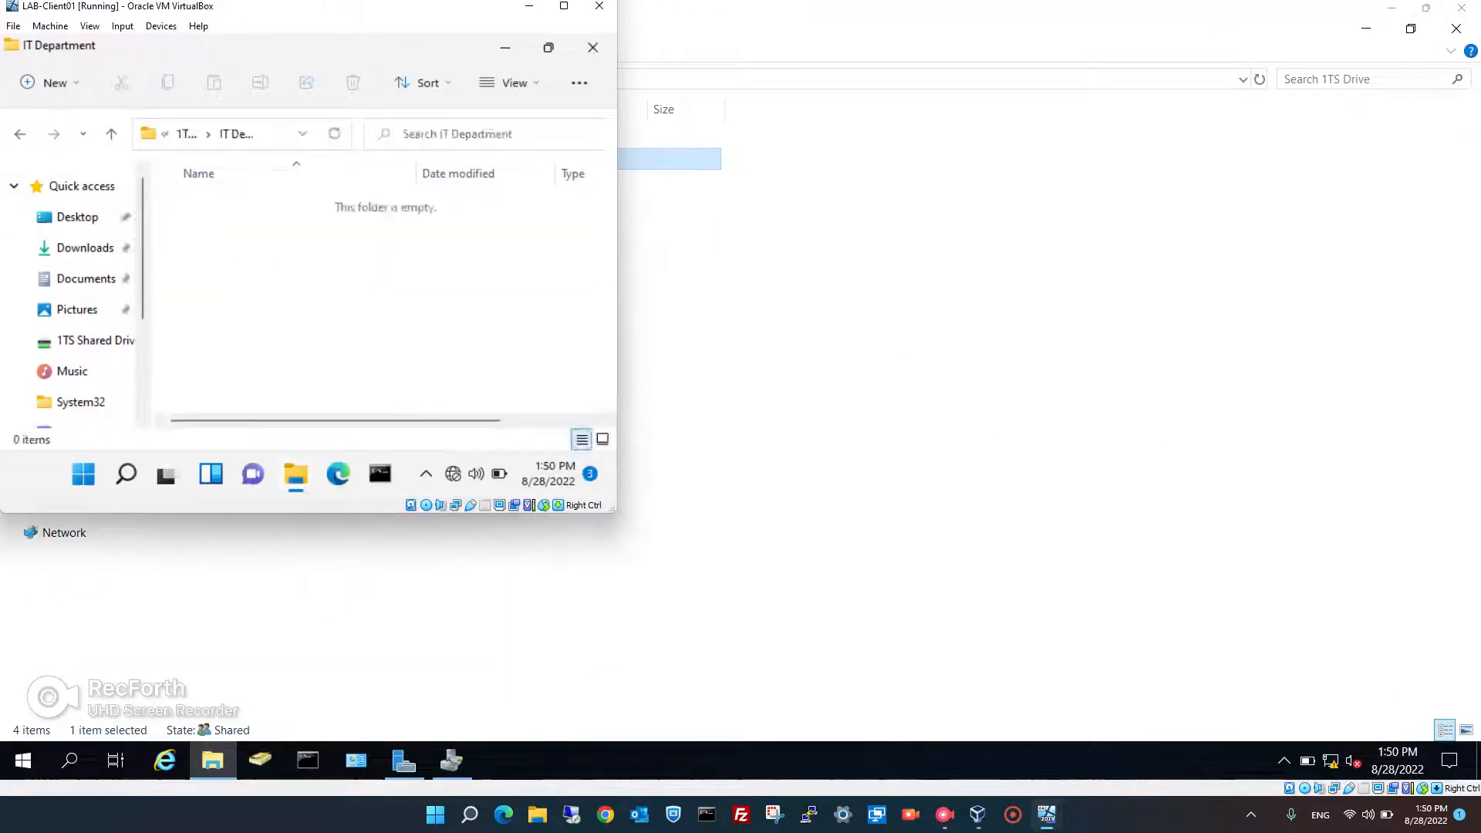
{"action": "left_click_drag", "start_coordinate": [354, 15], "coordinate": [962, 152]}
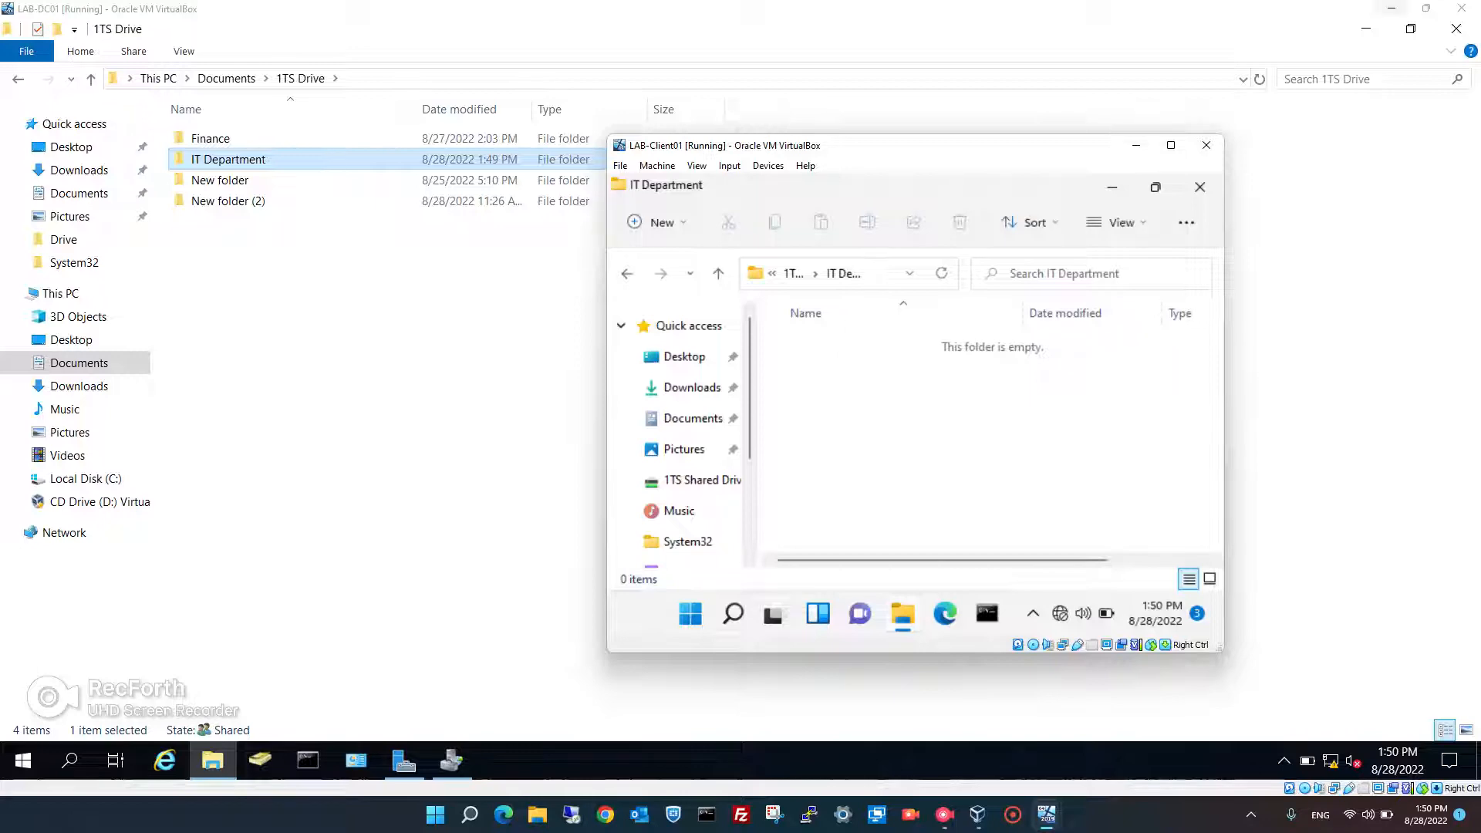
{"action": "left_click", "coordinate": [1392, 8]}
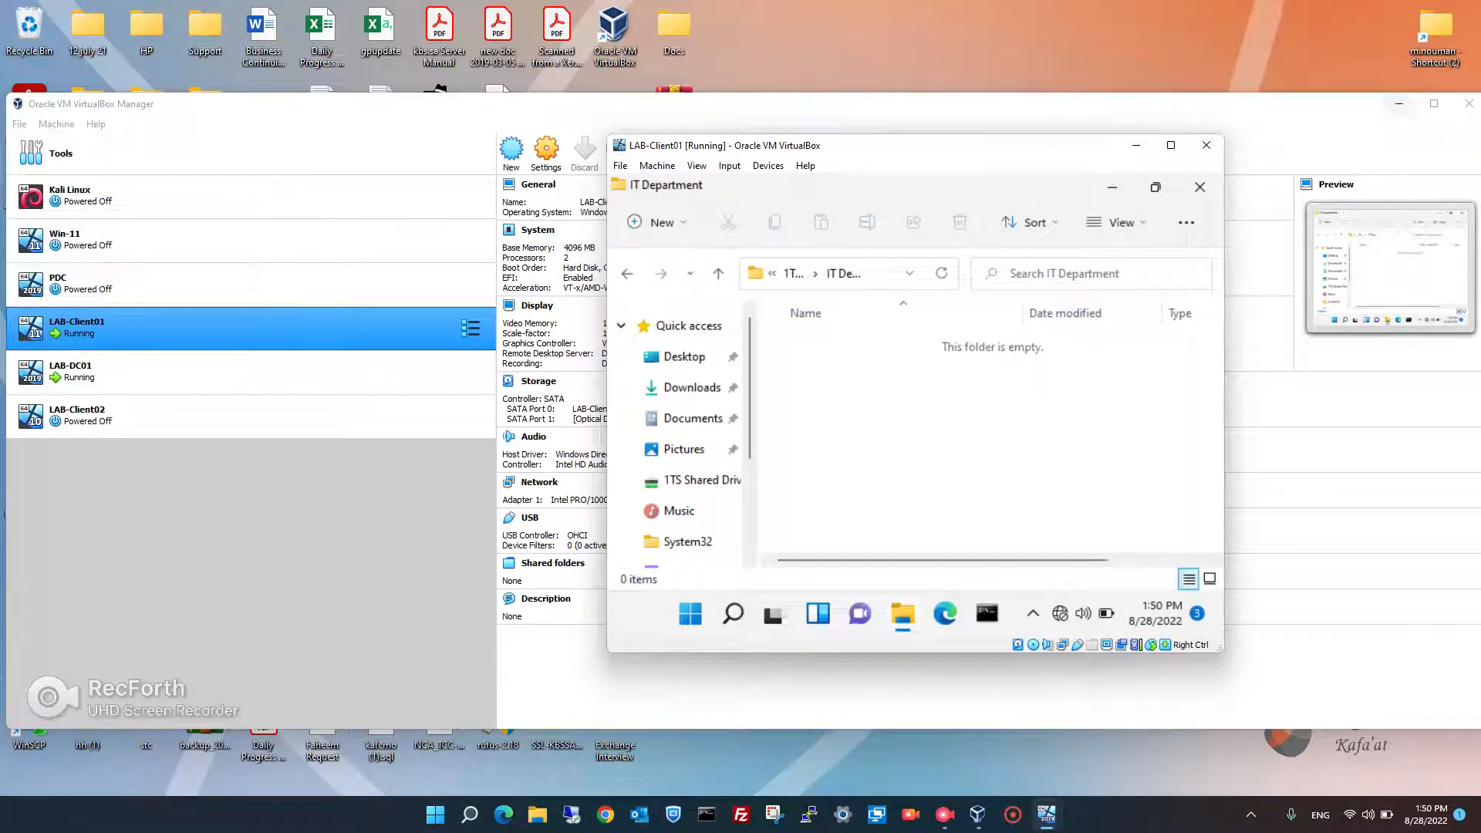
{"action": "left_click_drag", "start_coordinate": [1339, 108], "coordinate": [1346, 152]}
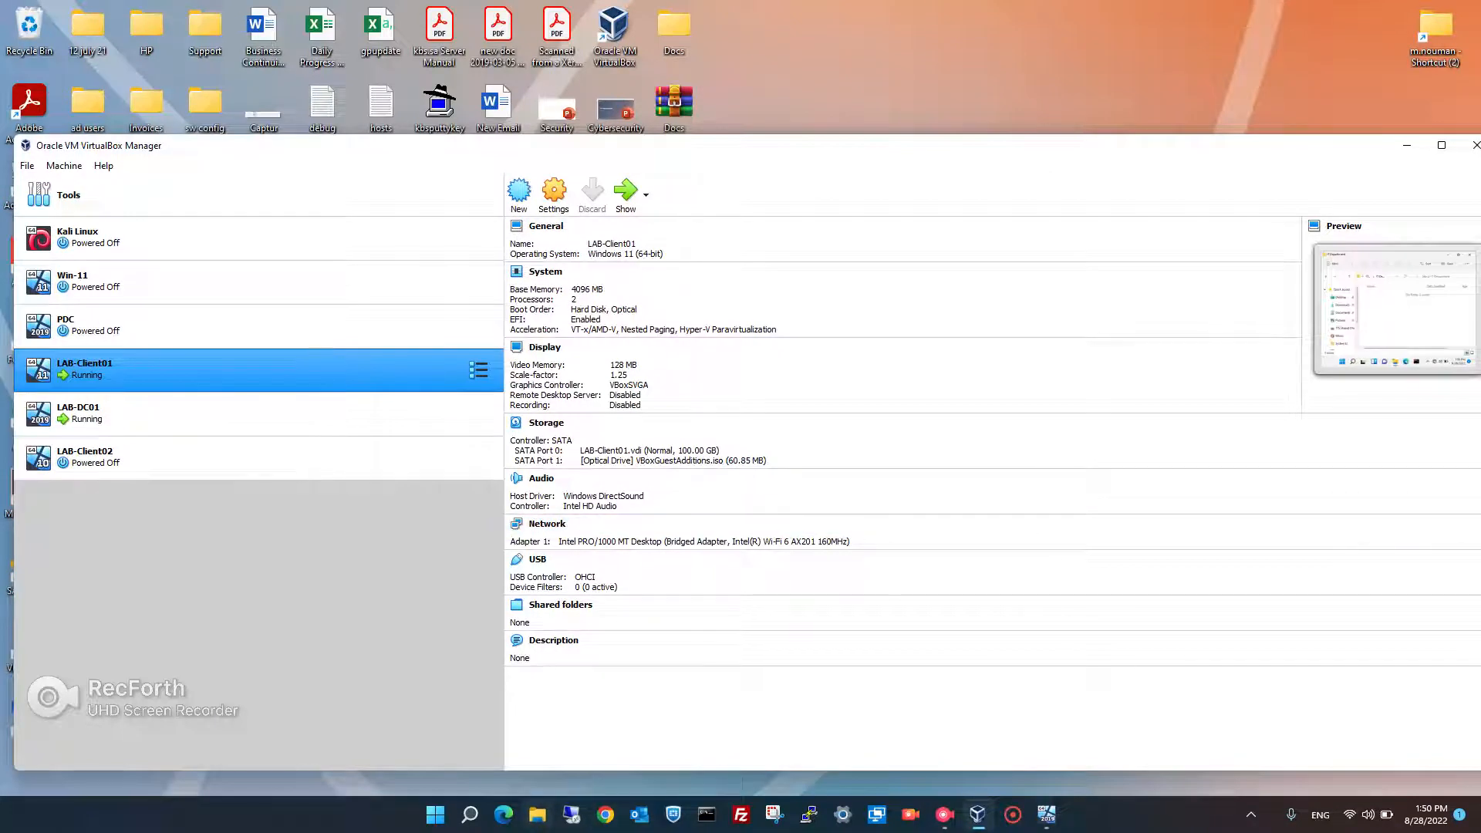
- Open the host's Videos > 1TechStop folder in File Explorer
{"action": "left_click", "coordinate": [538, 814]}
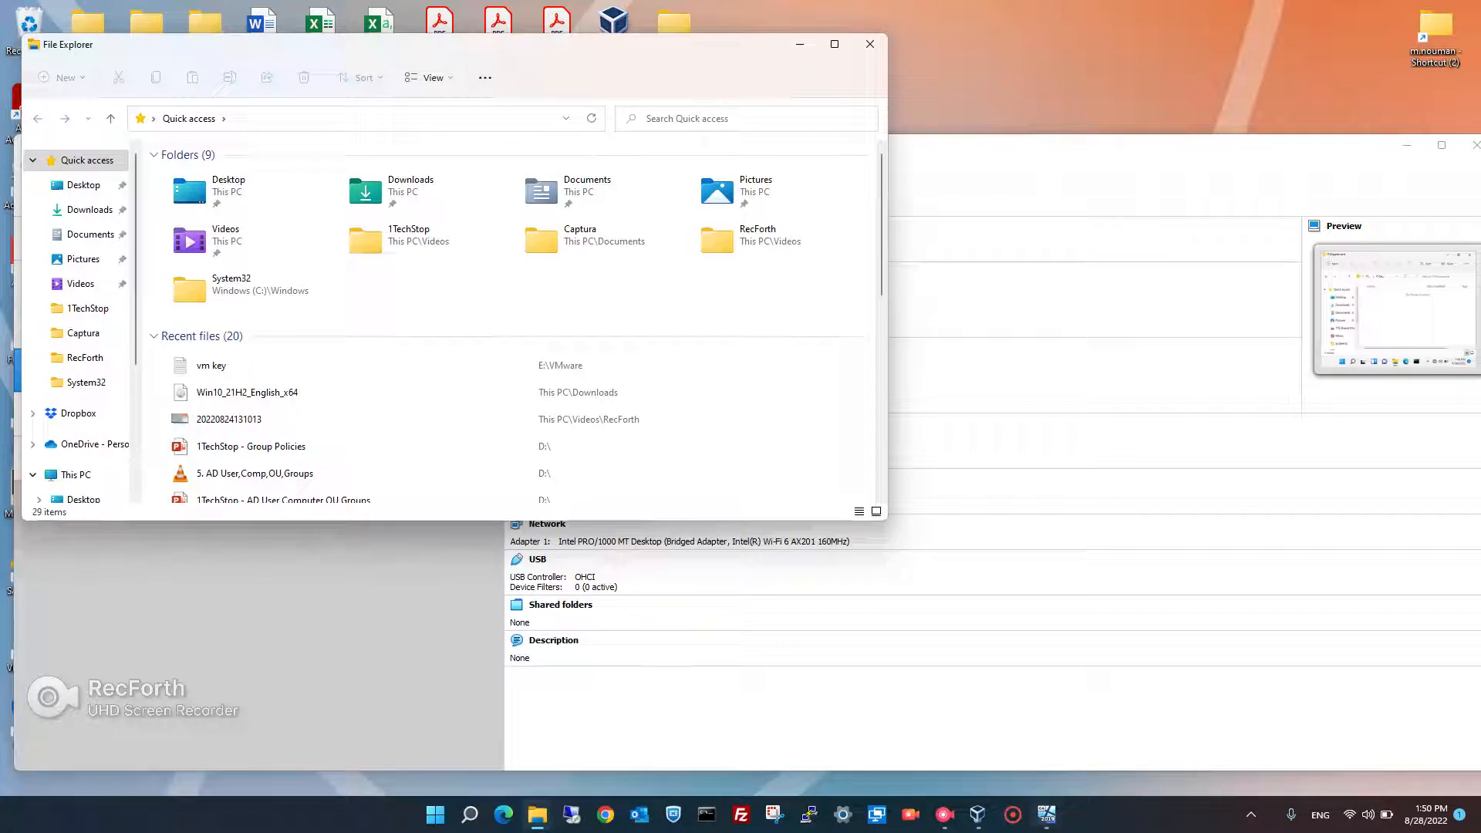
{"action": "mouse_move", "coordinate": [1047, 815]}
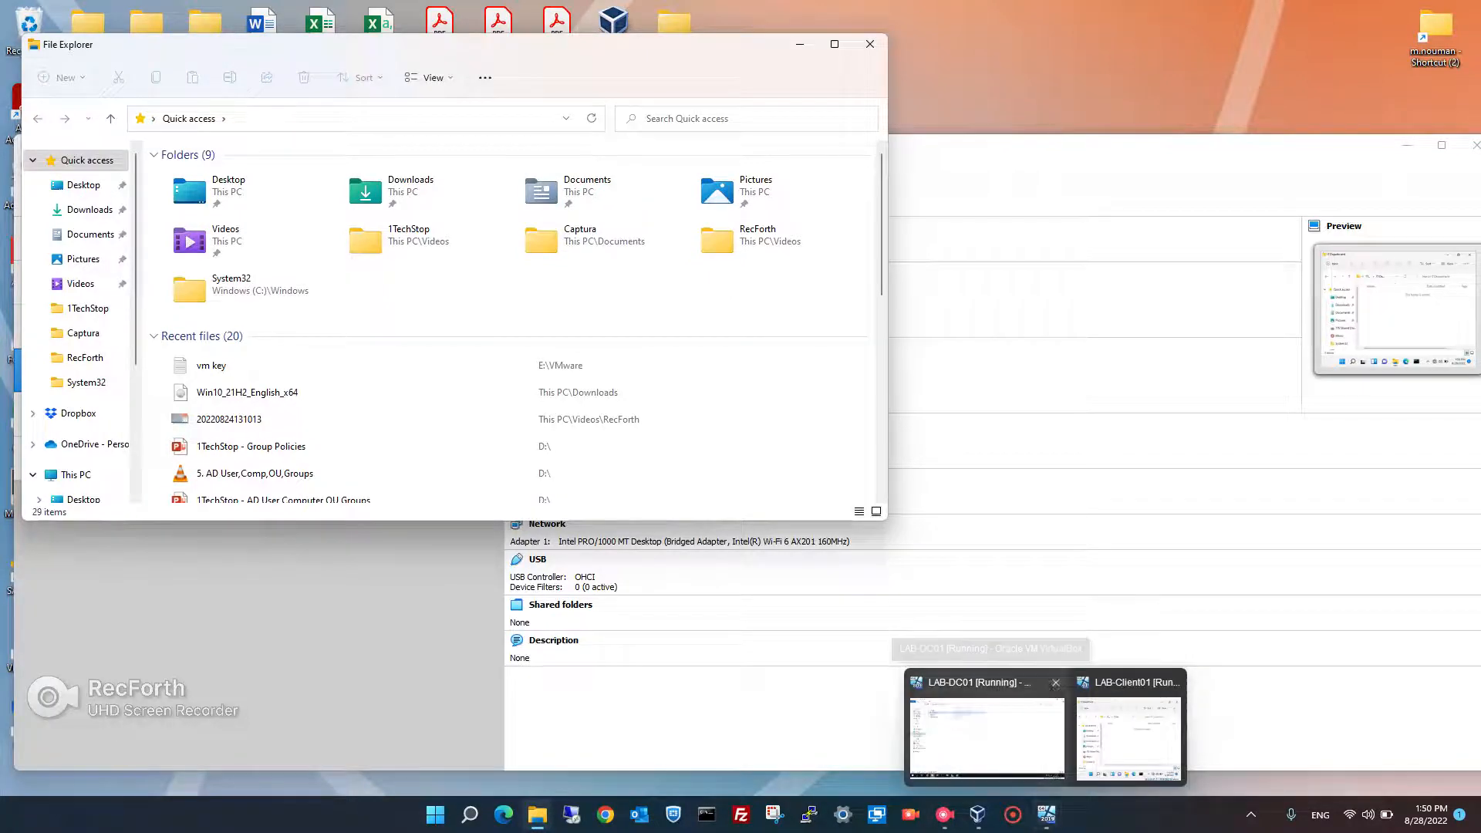
{"action": "left_click", "coordinate": [988, 729]}
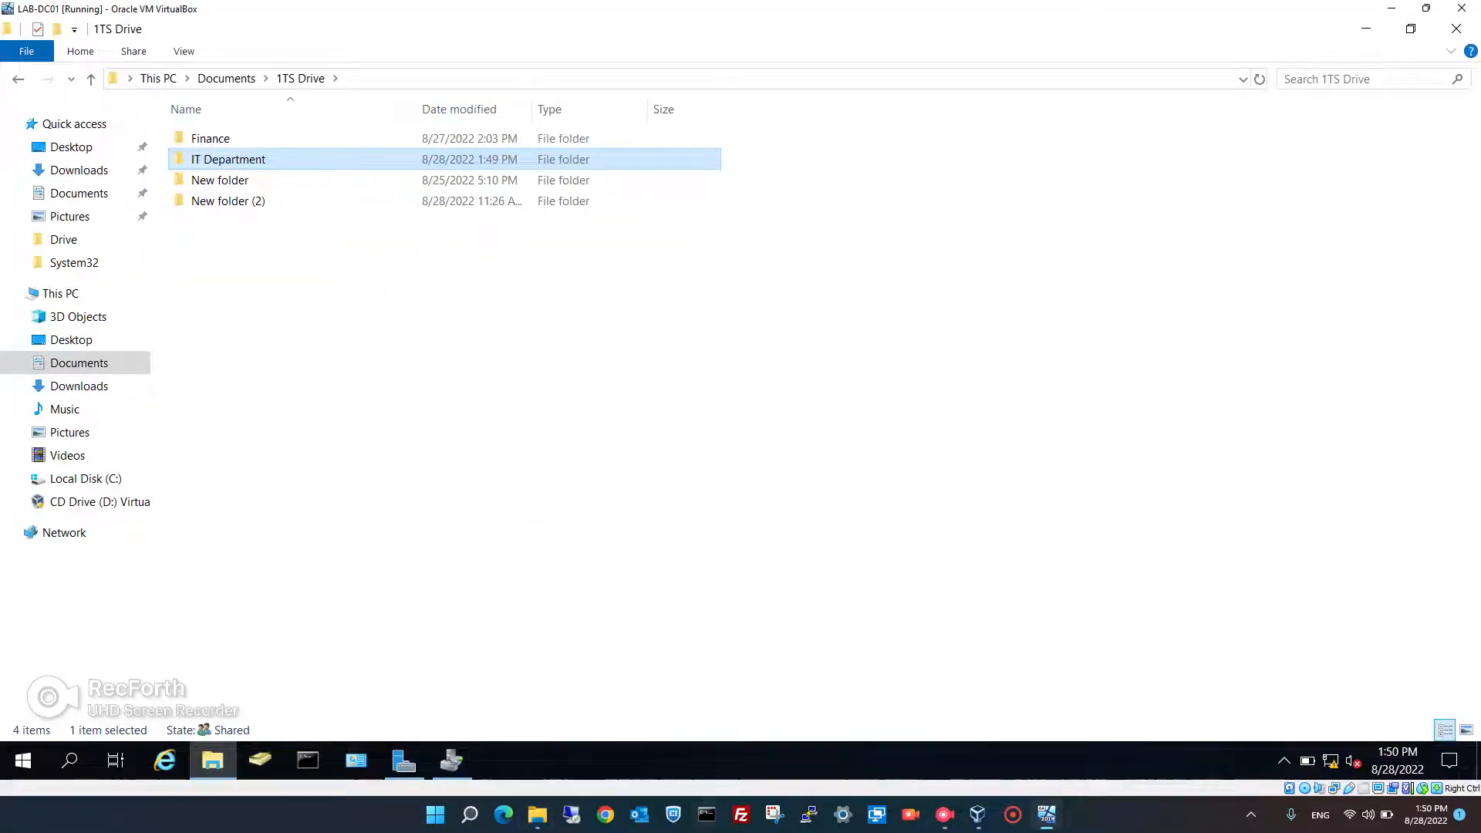
{"action": "left_click", "coordinate": [537, 815]}
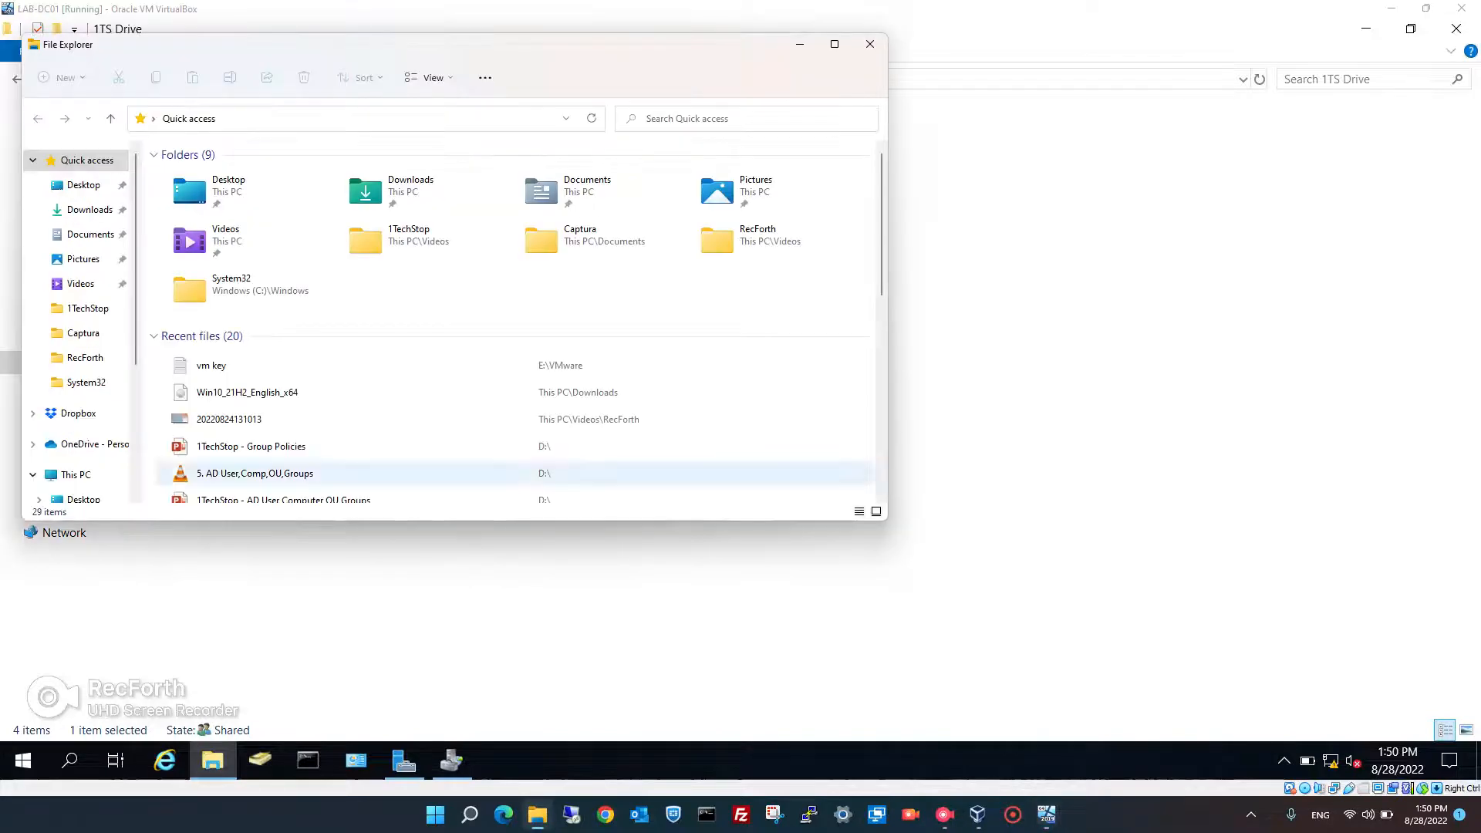
{"action": "left_click", "coordinate": [87, 308]}
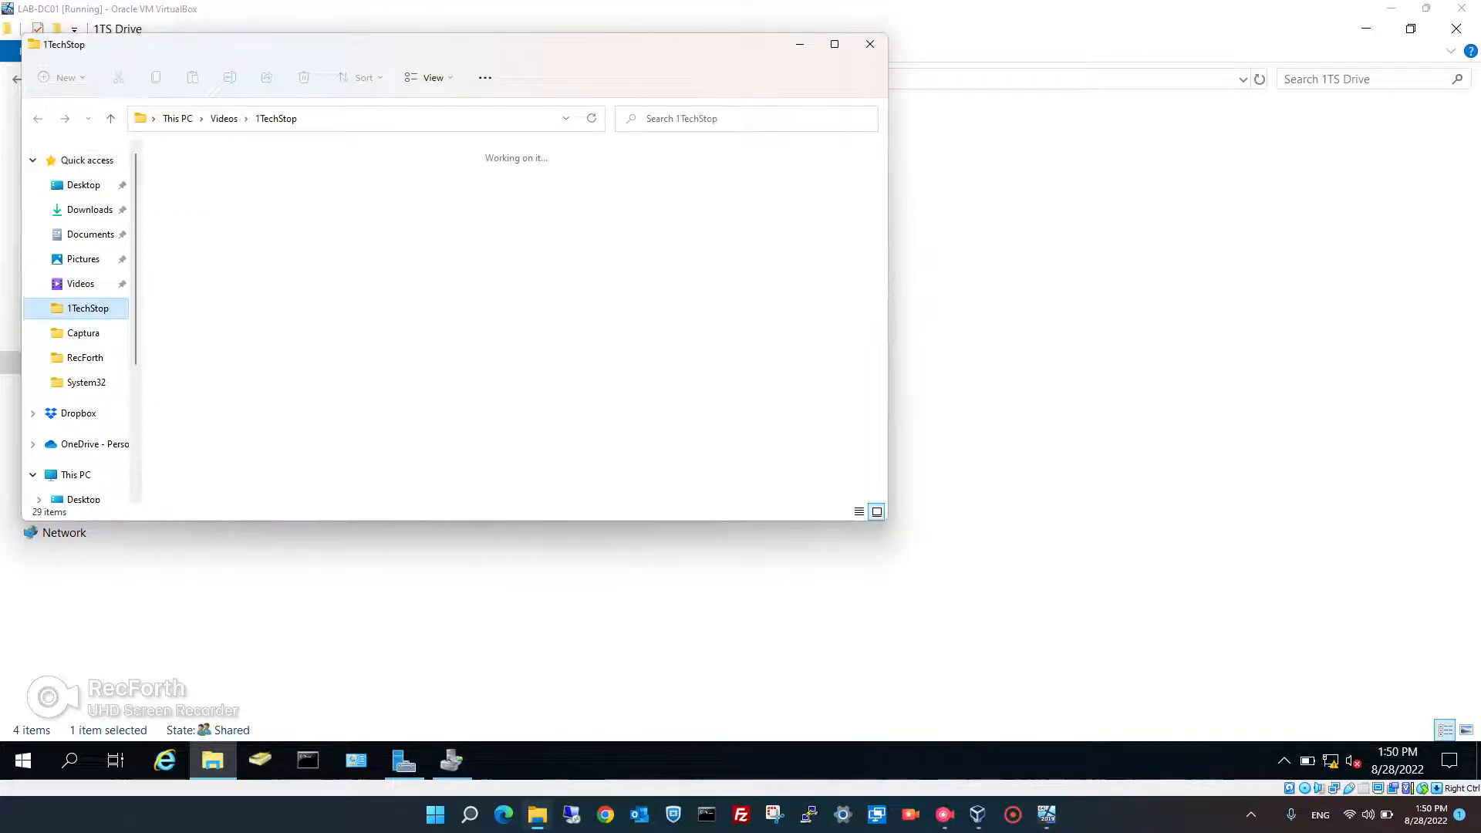
- Select the four 1TechStop files and check their combined 4.15 MB size in Properties
{"action": "left_click_drag", "start_coordinate": [511, 292], "coordinate": [155, 144]}
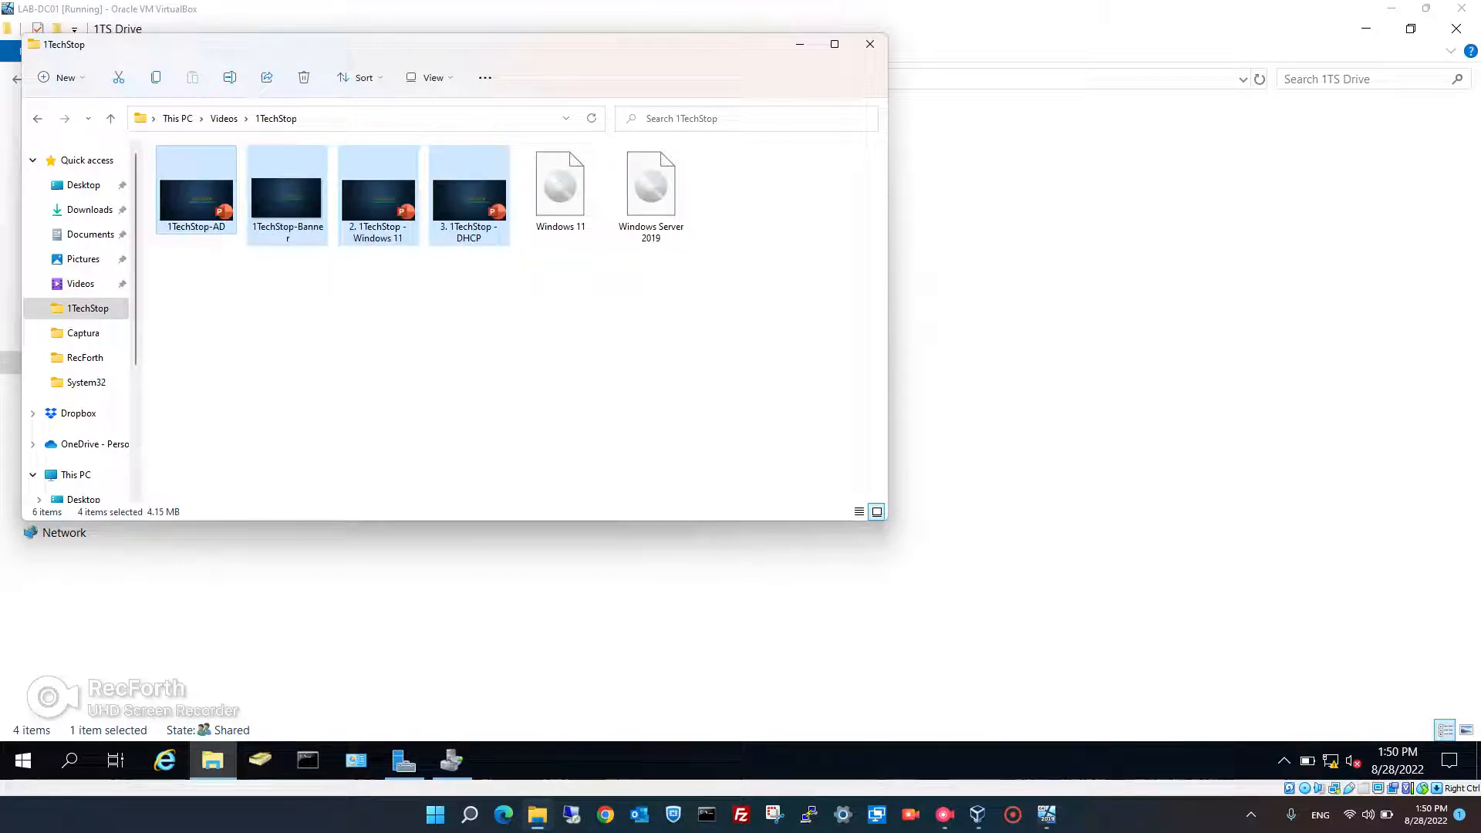
{"action": "right_click", "coordinate": [199, 185]}
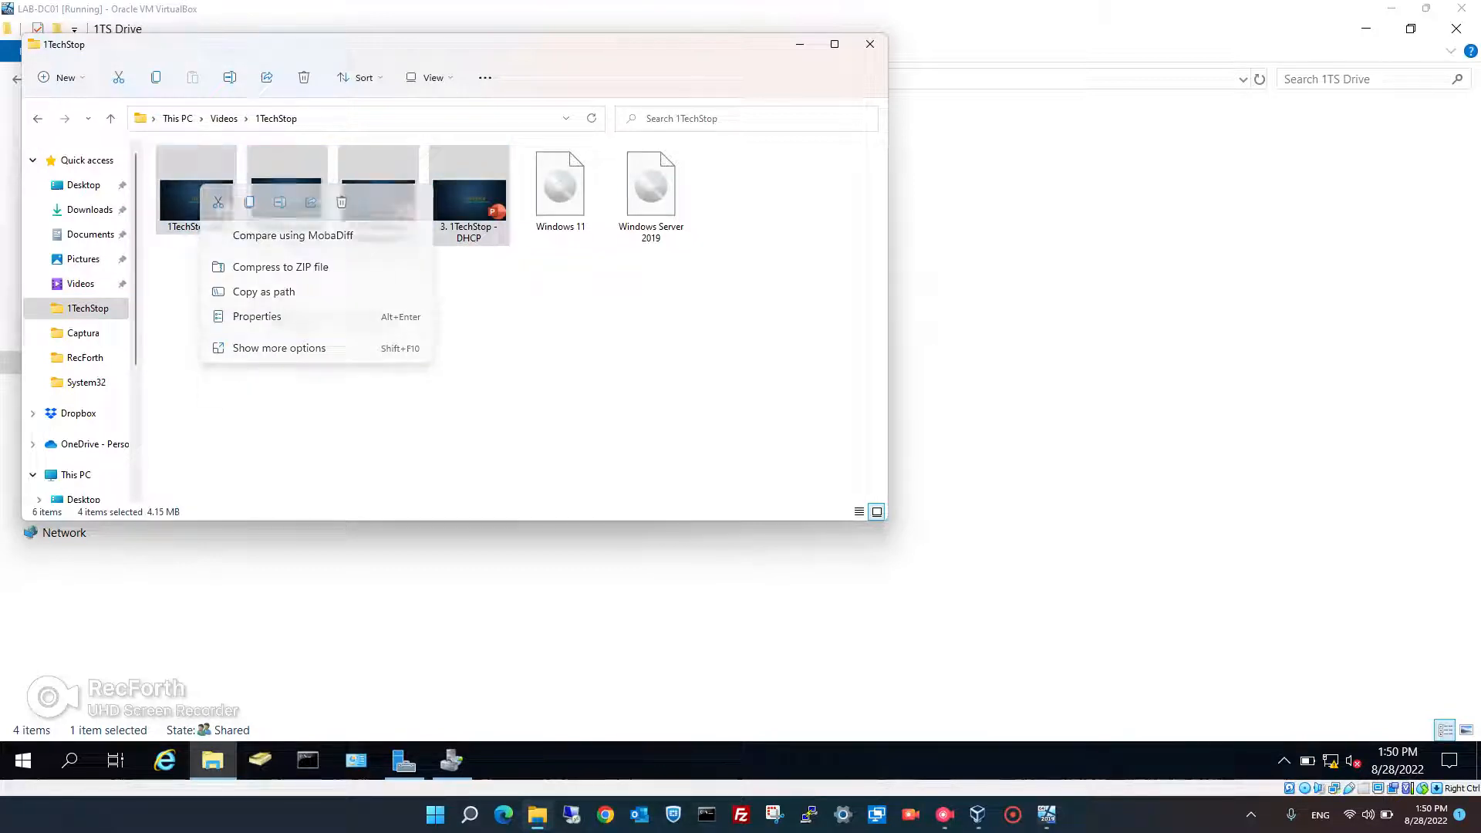
{"action": "key", "text": "alt+Return"}
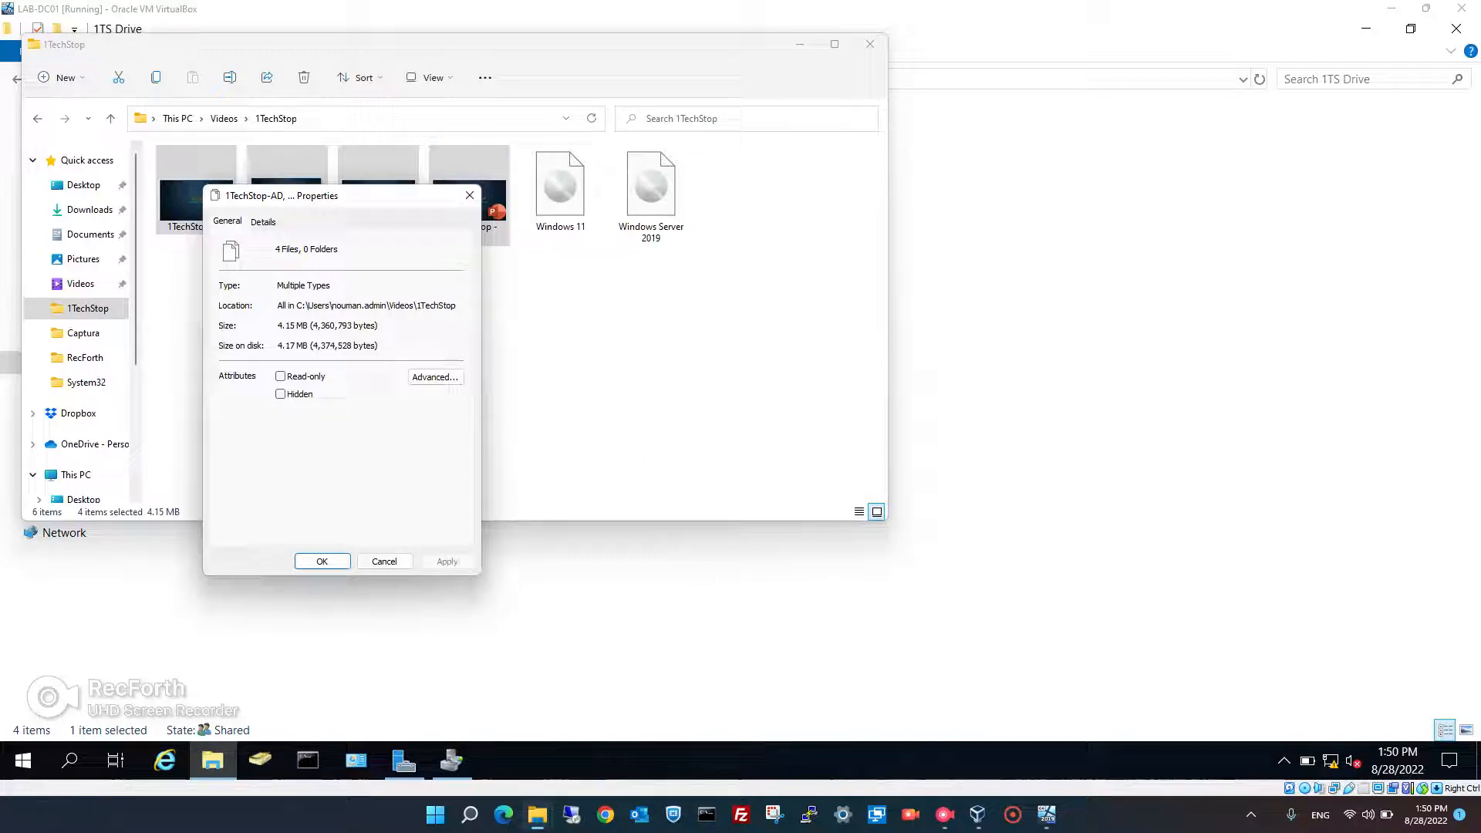
{"action": "left_click", "coordinate": [384, 561]}
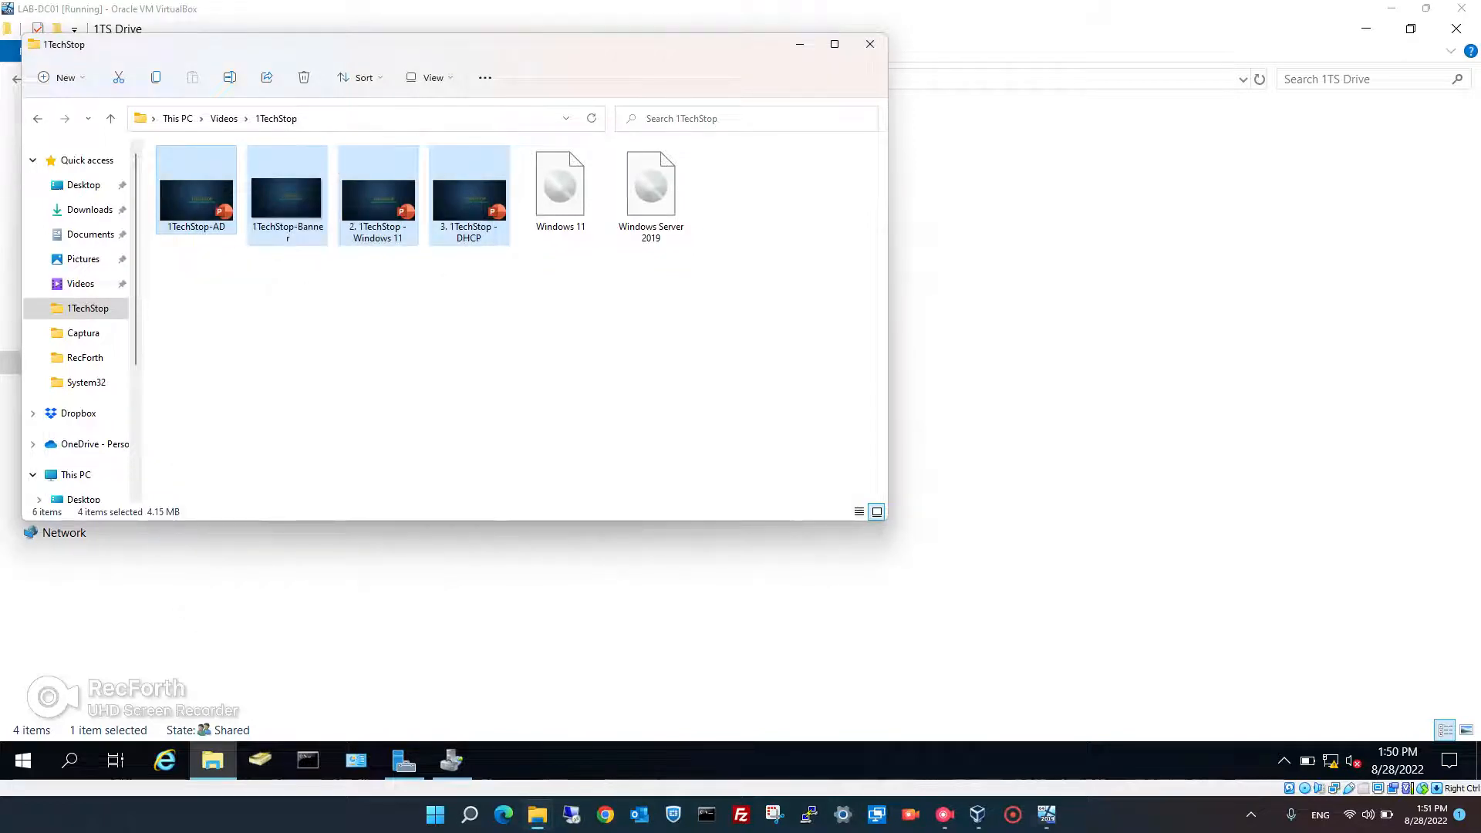
- Switch back to the LAB-Client01 VM window
{"action": "key", "text": "alt+Tab"}
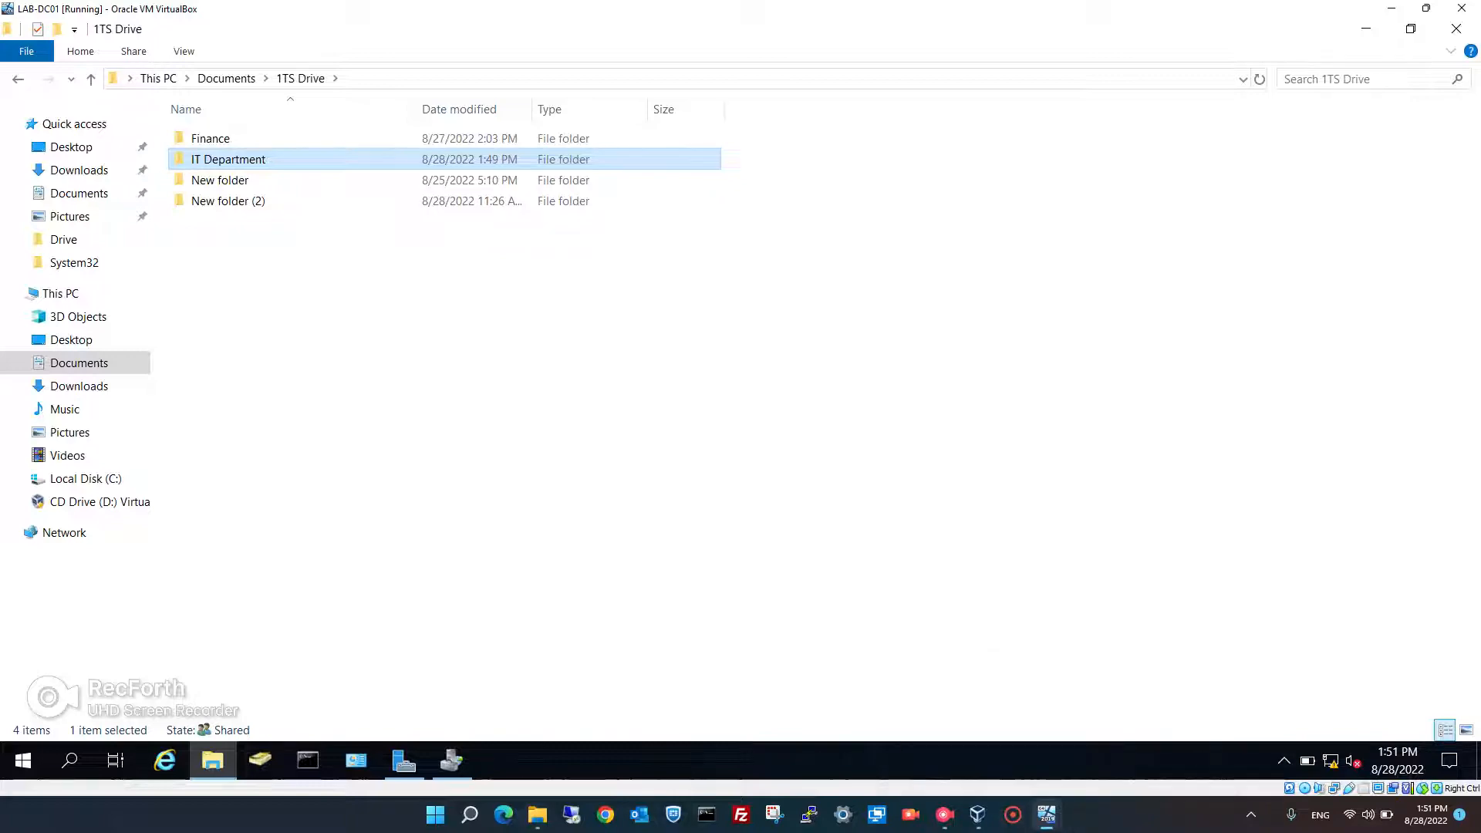
{"action": "mouse_move", "coordinate": [1047, 815]}
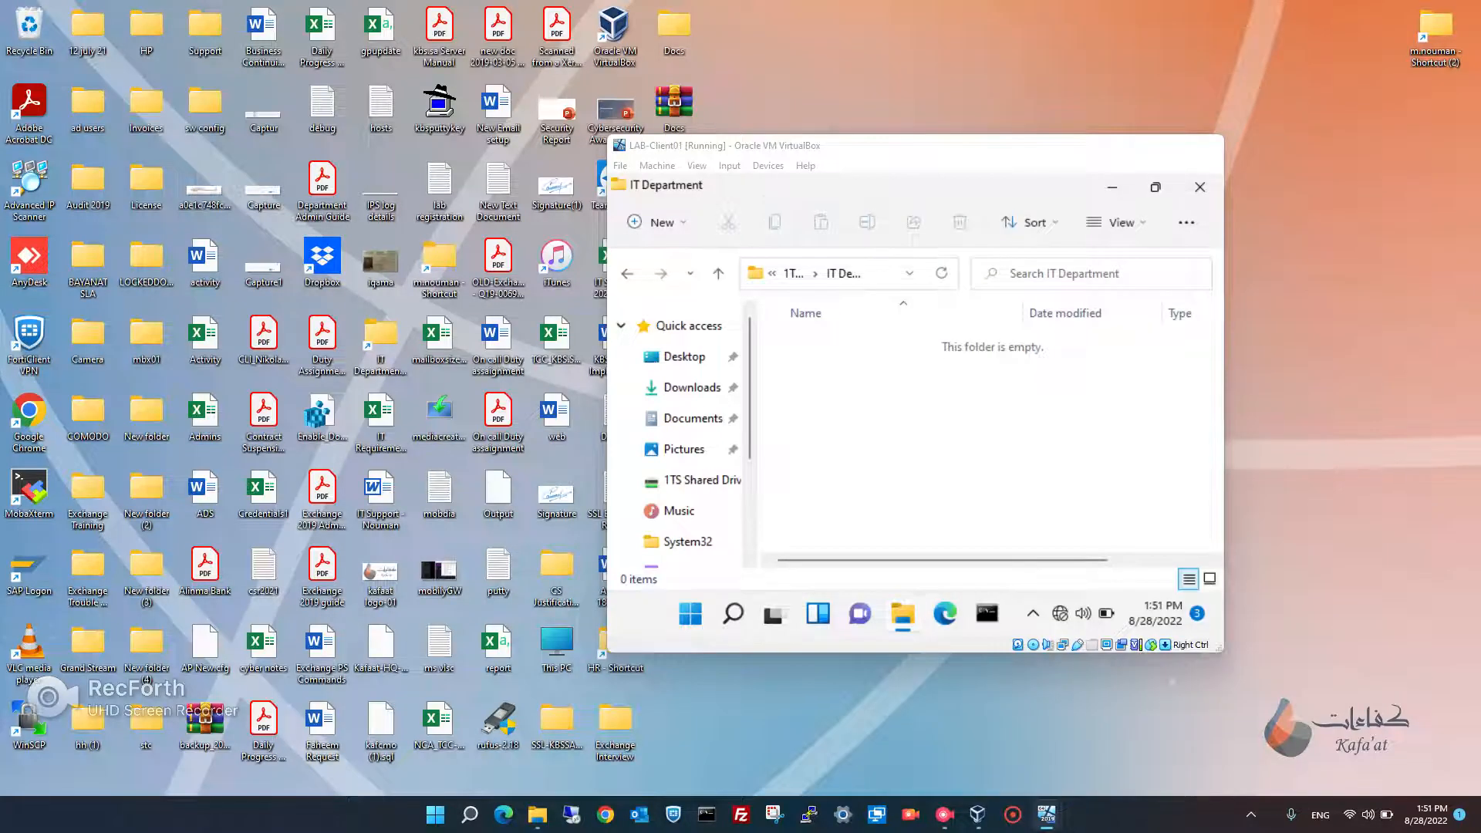
{"action": "left_click", "coordinate": [1128, 733]}
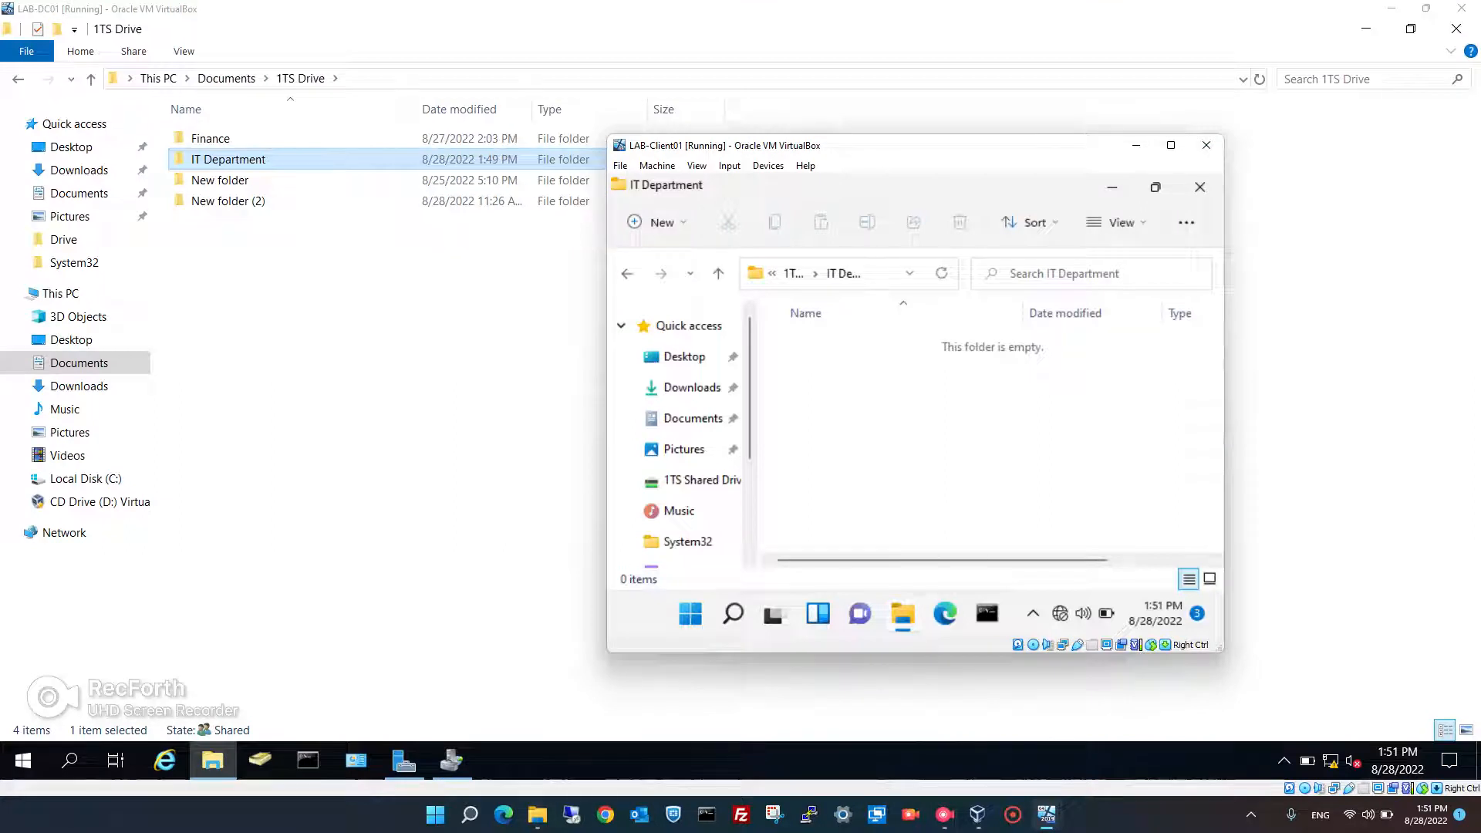
- Copy the four 1TechStop files from the host into the client's IT Department folder
{"action": "left_click", "coordinate": [538, 815]}
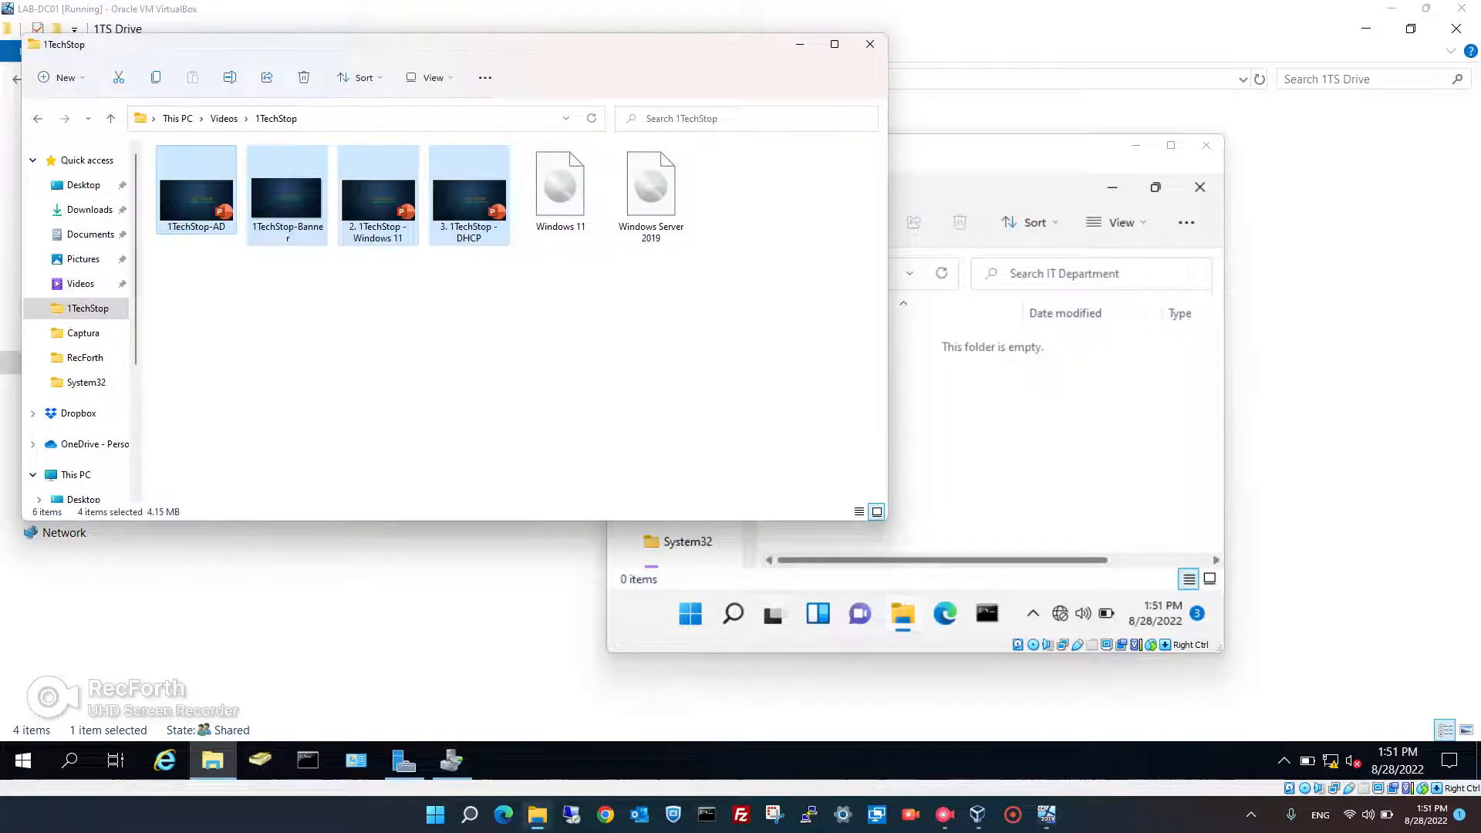
{"action": "left_click_drag", "start_coordinate": [378, 201], "coordinate": [1038, 441]}
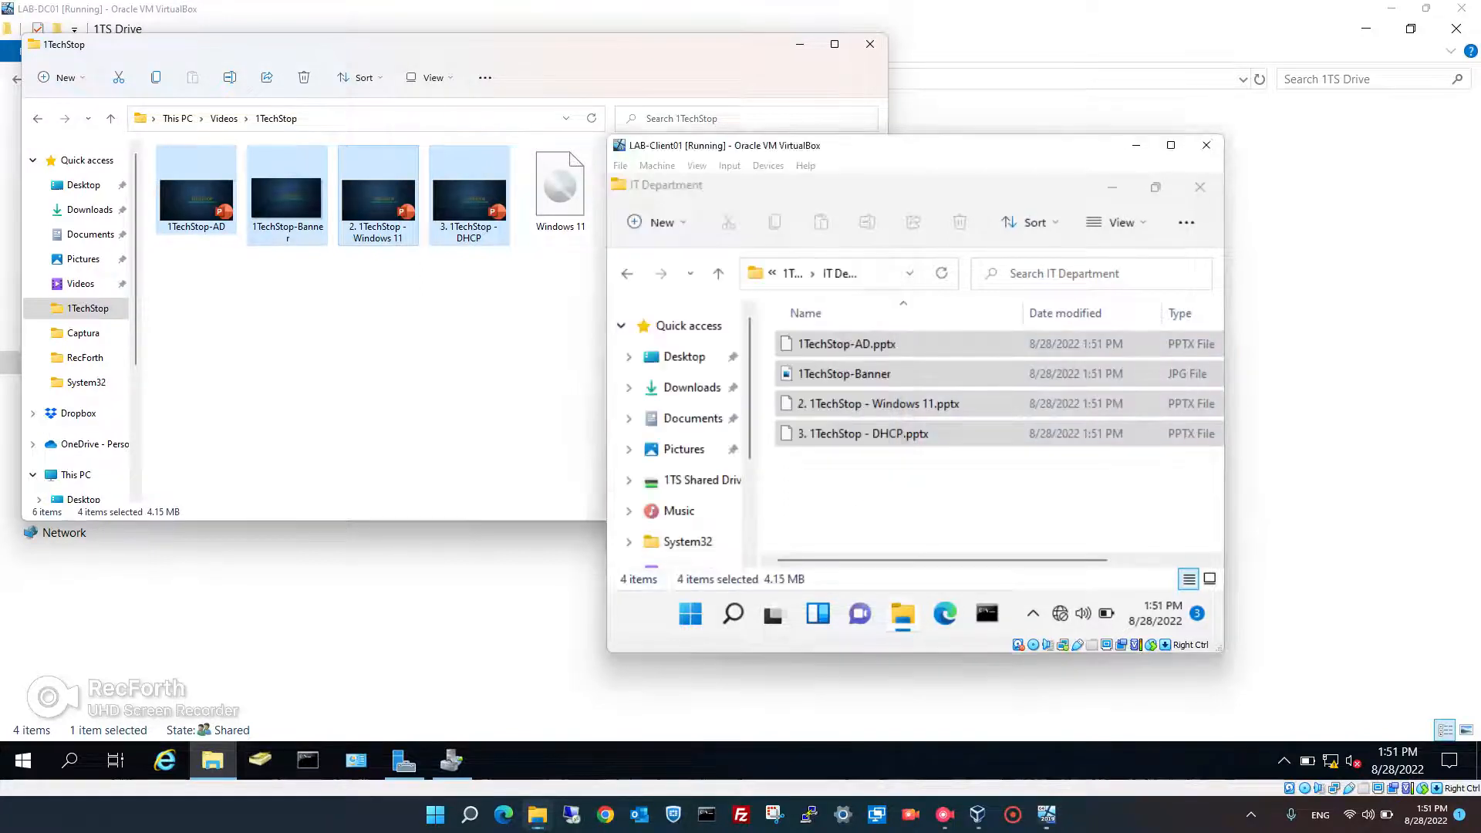
{"action": "left_click", "coordinate": [996, 501]}
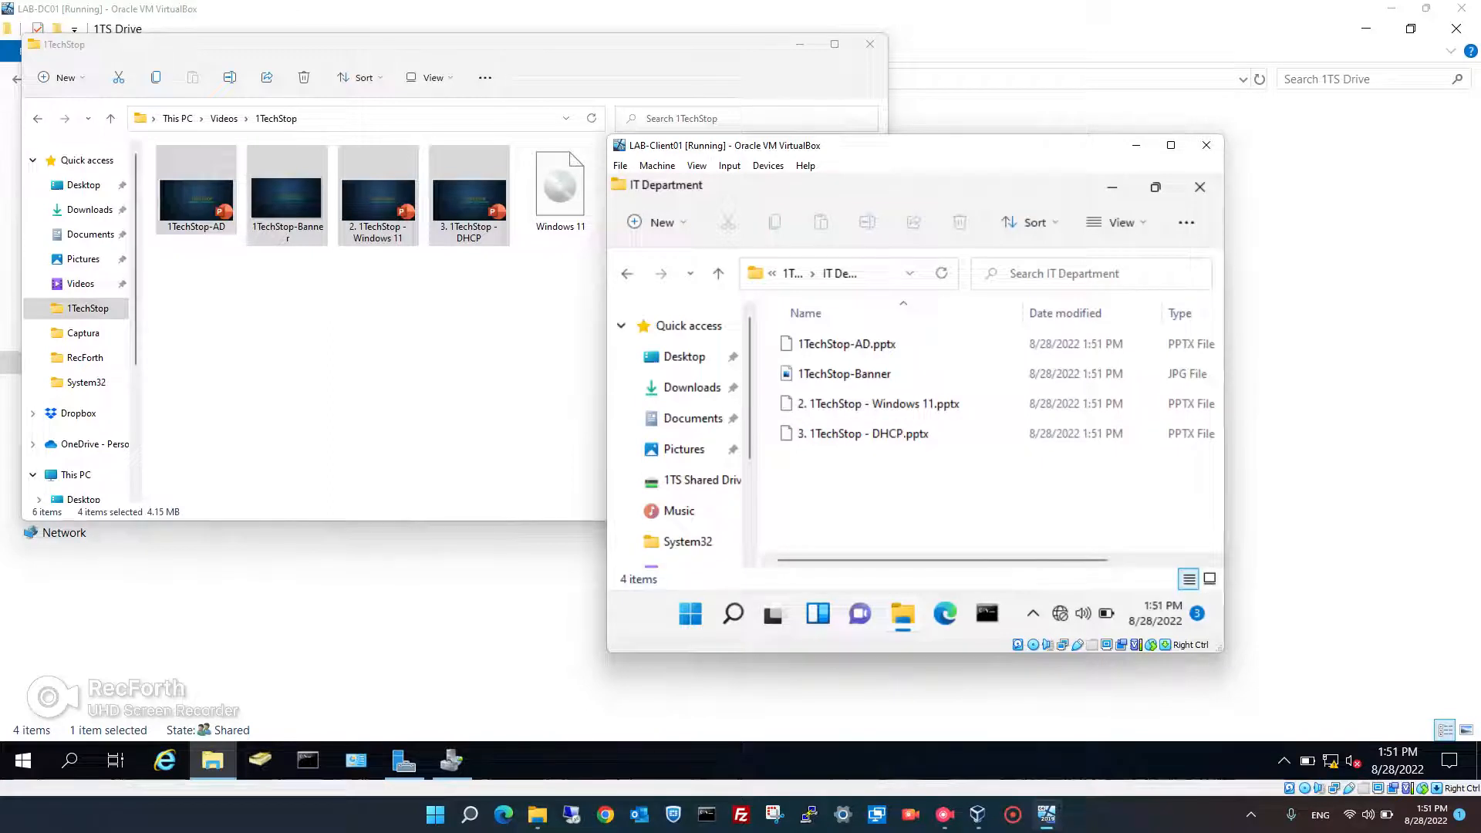
- Permanently delete the four copied files, then return to the server's 1TS Drive folder
{"action": "left_click_drag", "start_coordinate": [855, 477], "coordinate": [837, 332]}
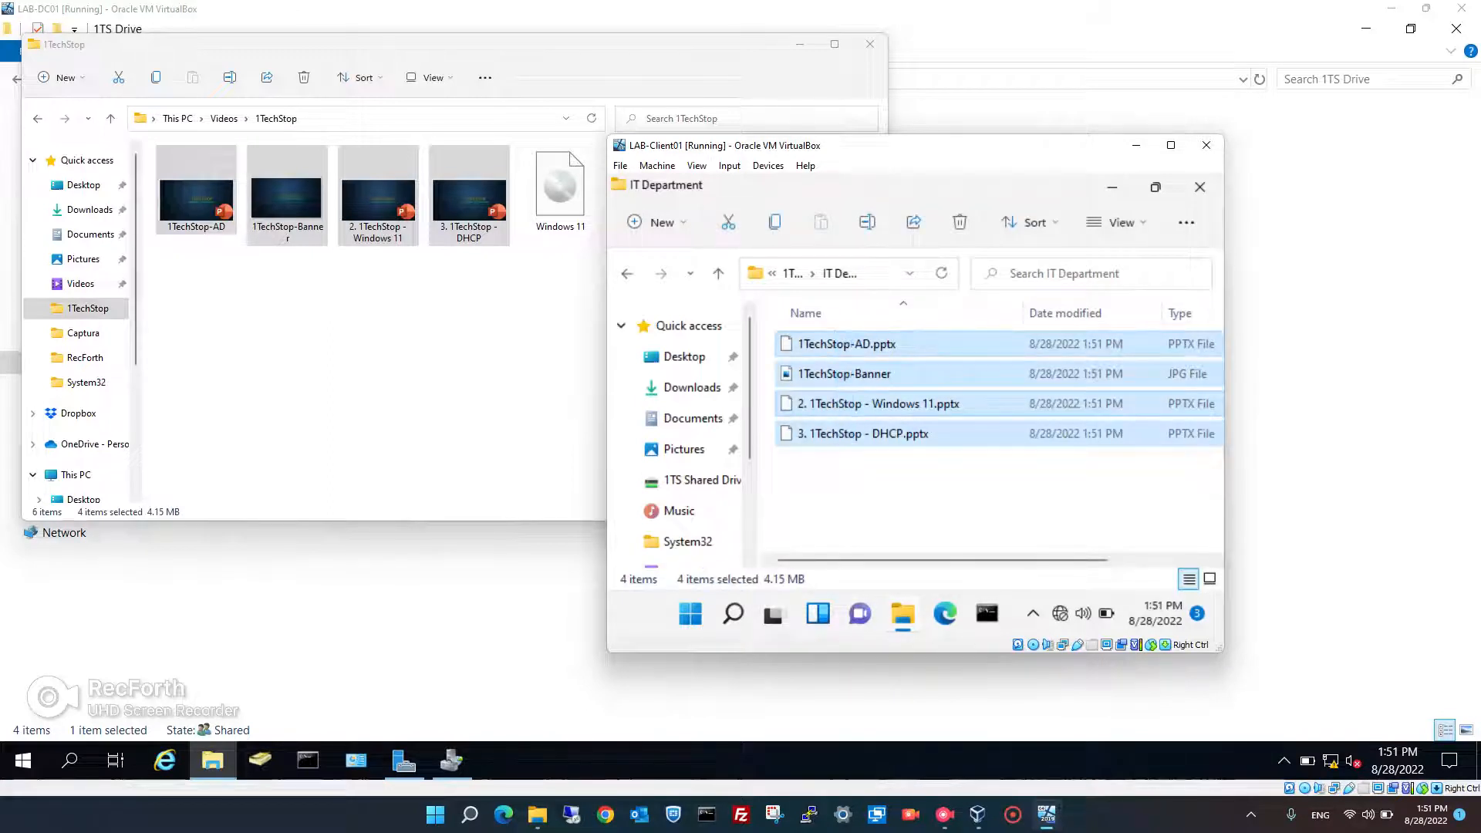
{"action": "key", "text": "Delete"}
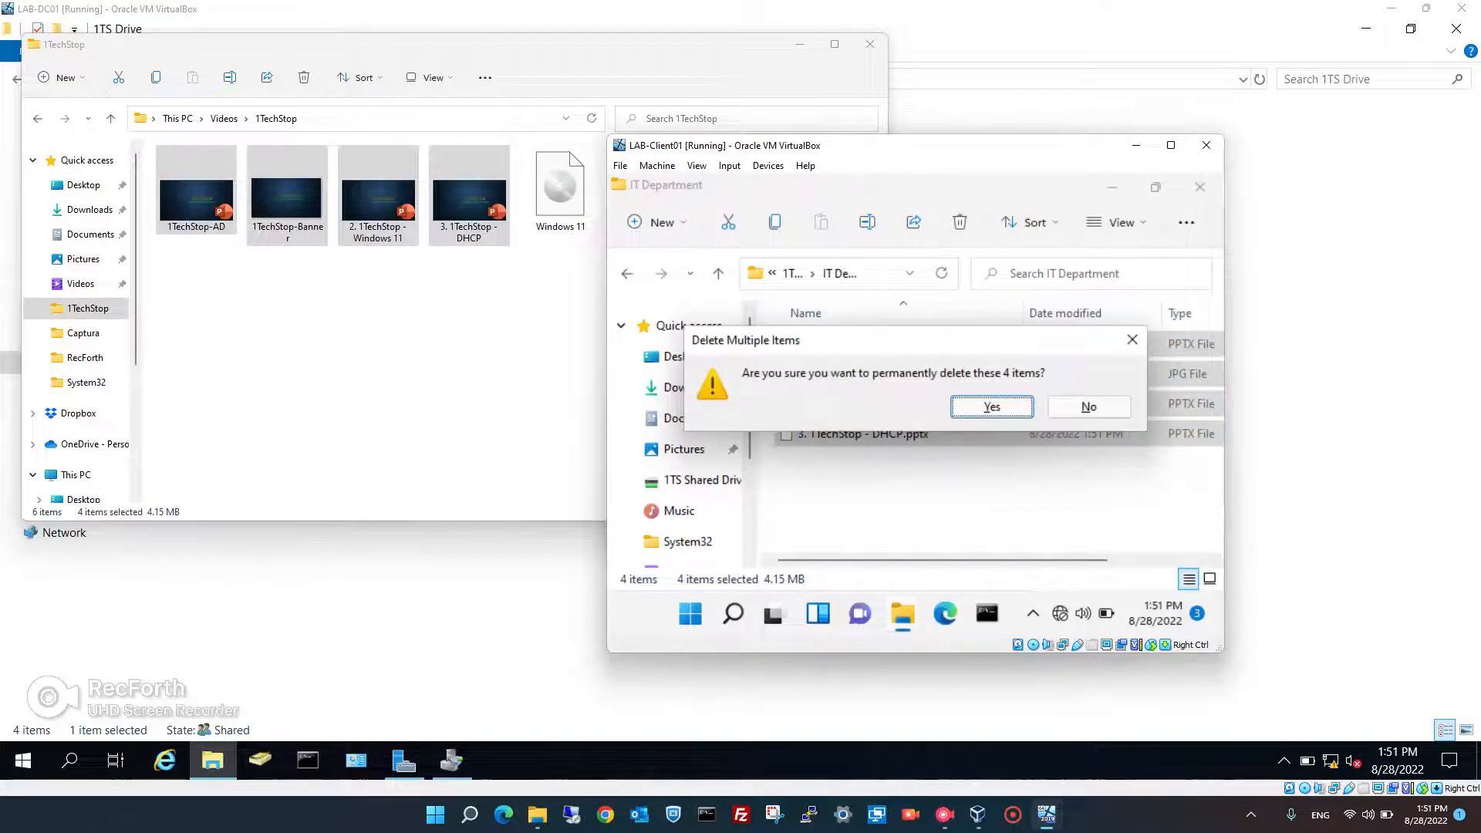
{"action": "key", "text": "Return"}
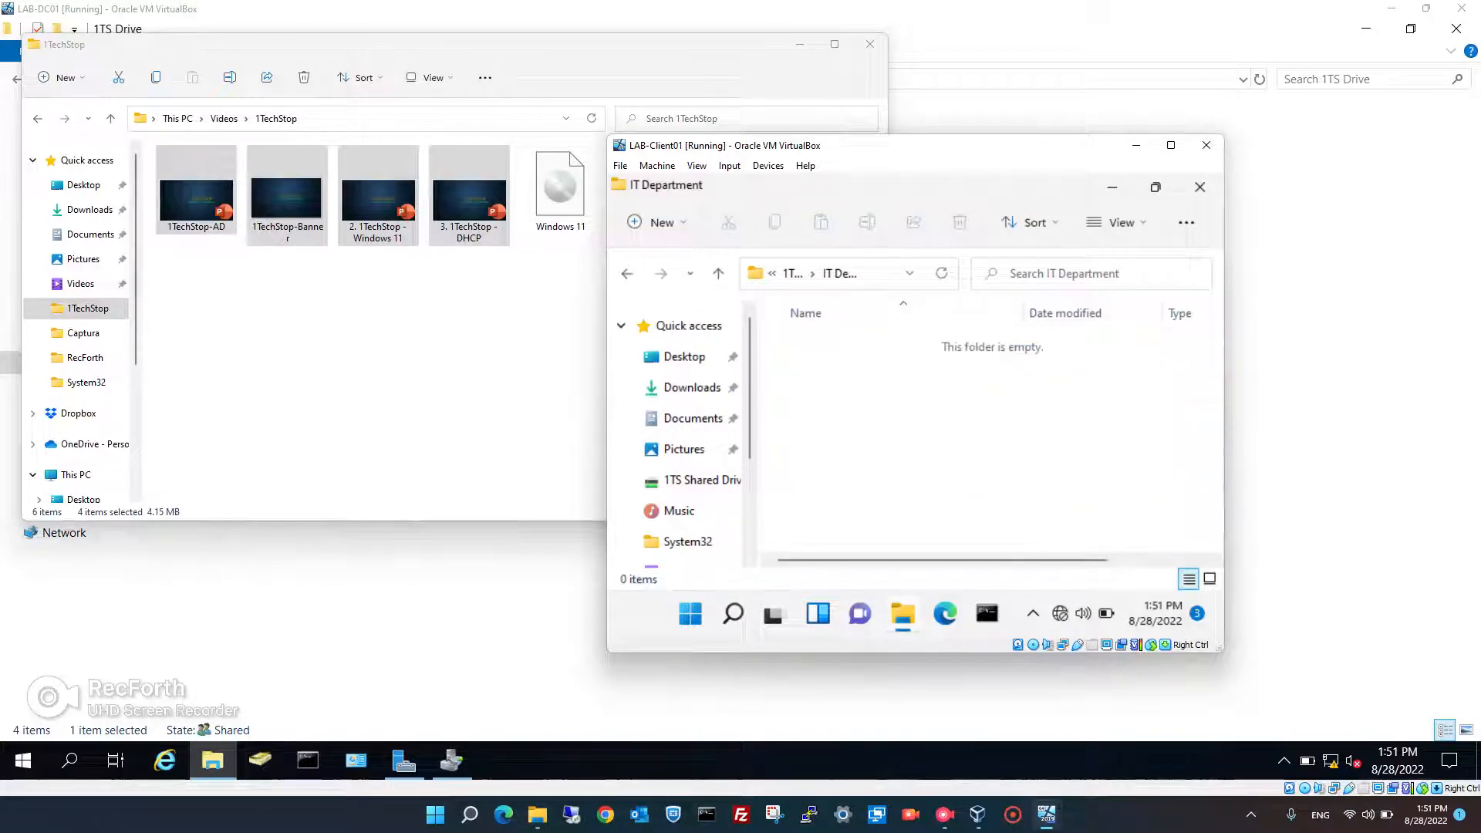
{"action": "mouse_move", "coordinate": [902, 613]}
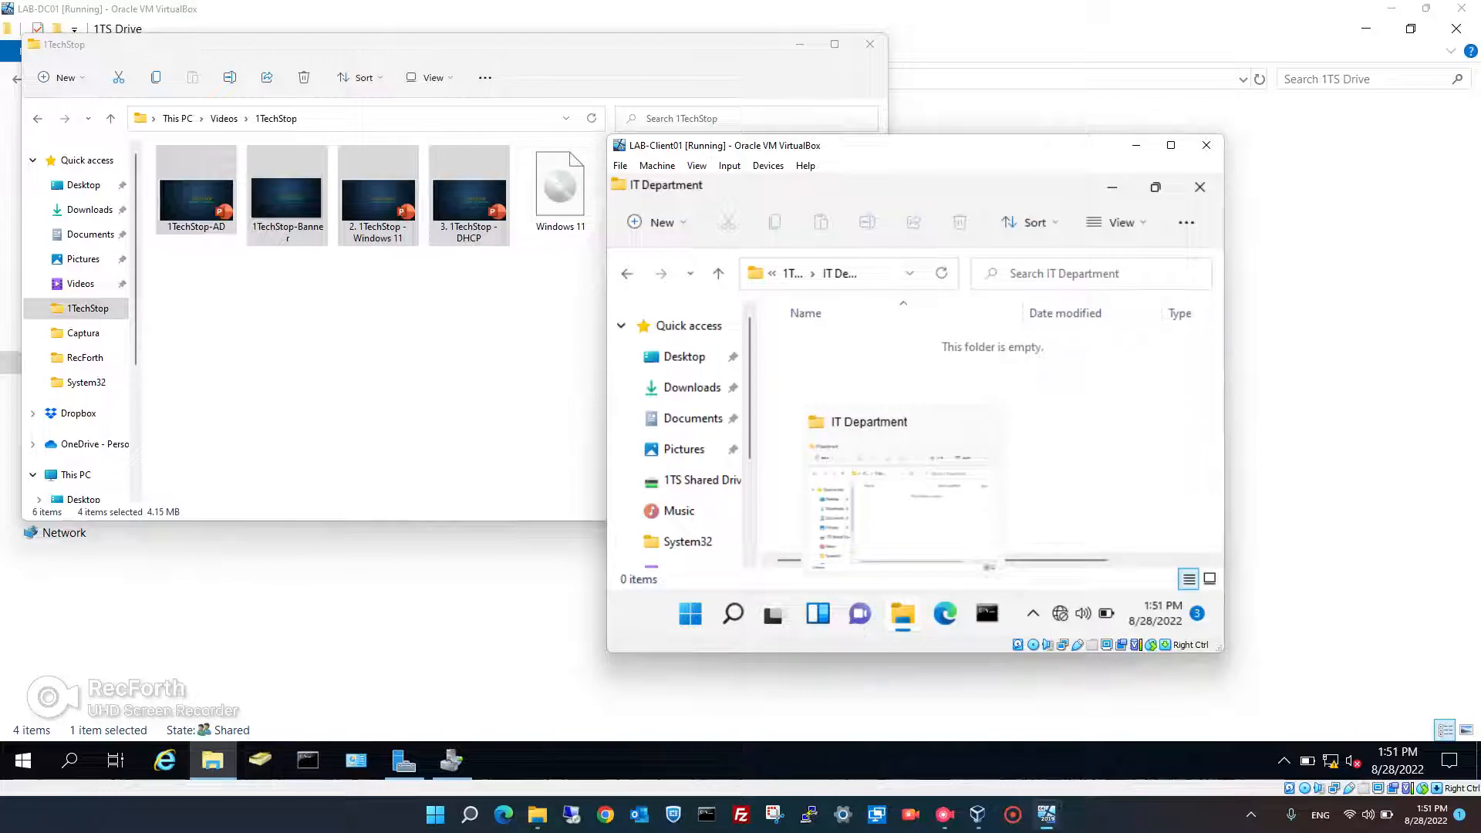
{"action": "left_click", "coordinate": [772, 386]}
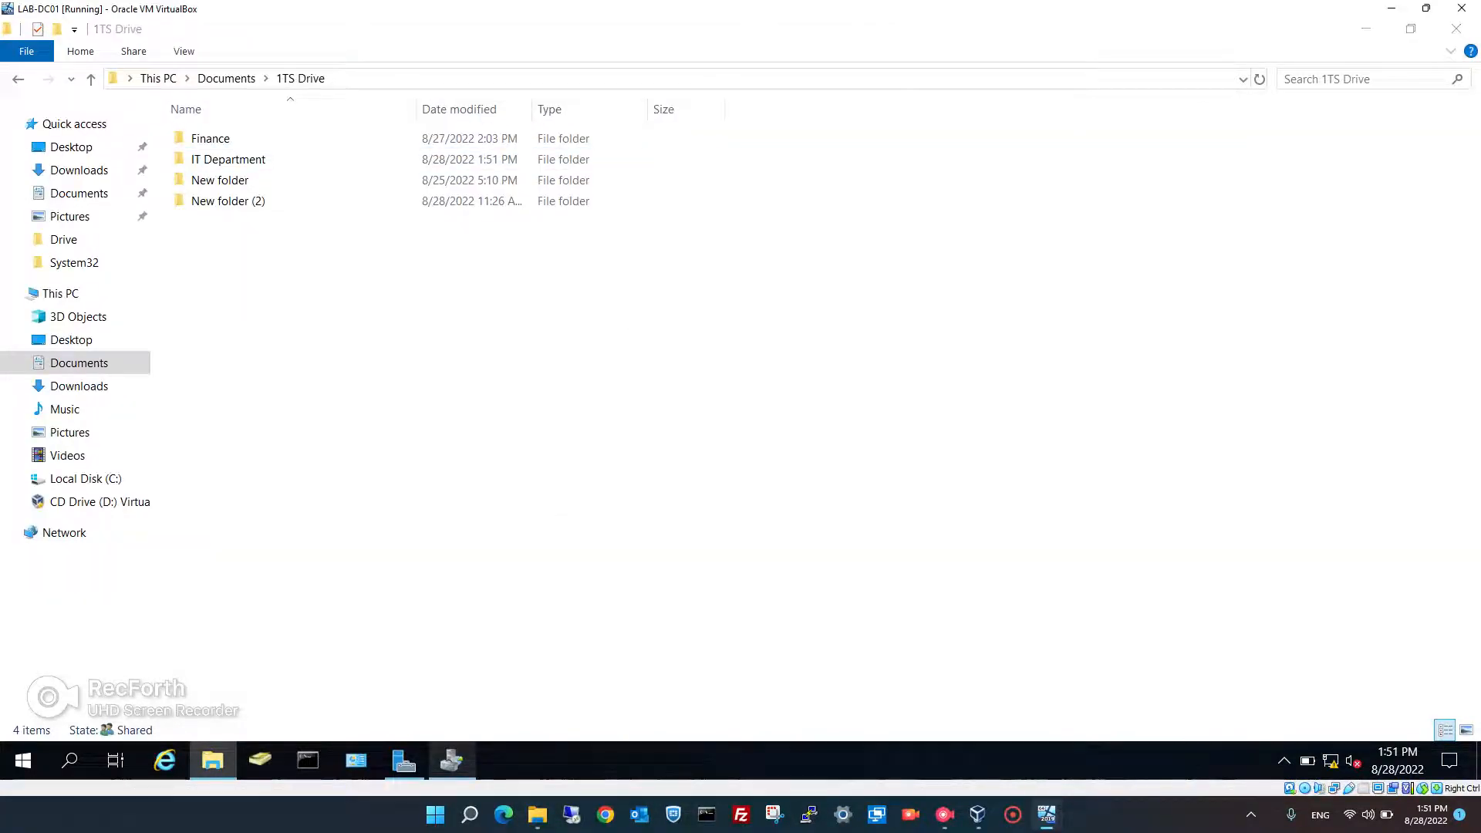
- In File Server Resource Manager, expand Quota Management and show the Quota Templates list
{"action": "left_click", "coordinate": [452, 761]}
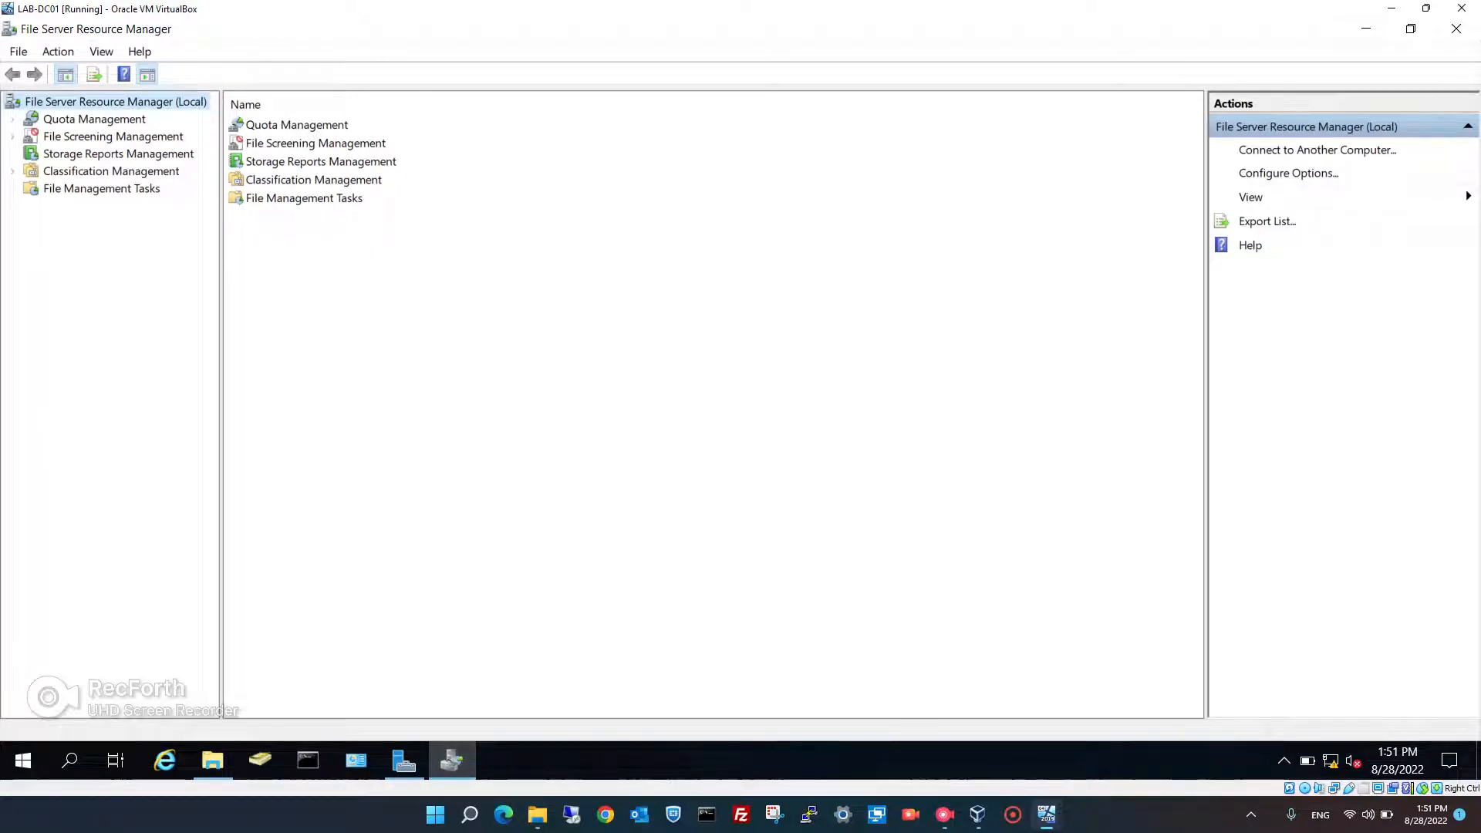
{"action": "left_click", "coordinate": [13, 119]}
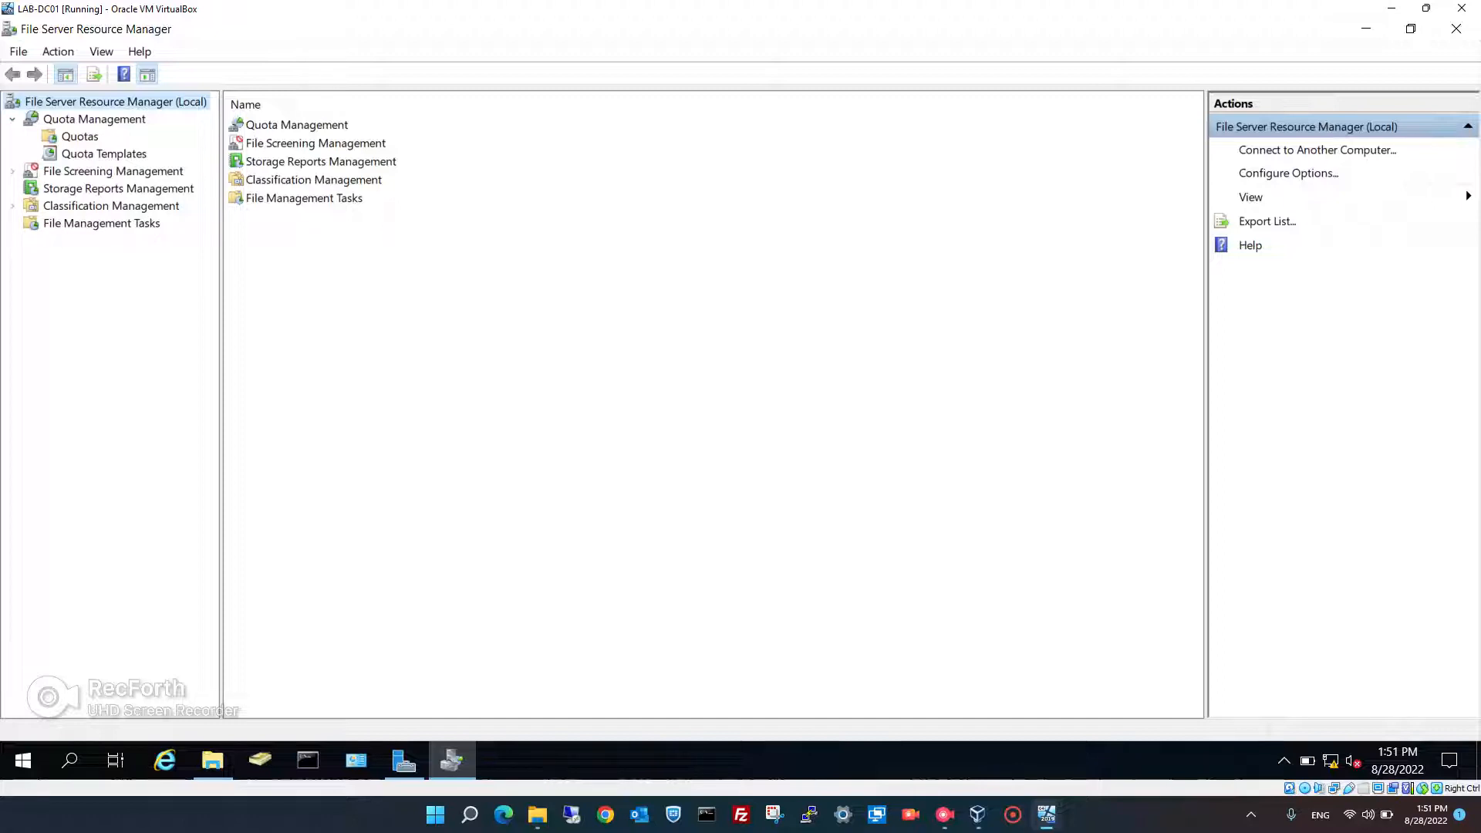
{"action": "left_click", "coordinate": [945, 814]}
{"action": "left_click", "coordinate": [103, 154]}
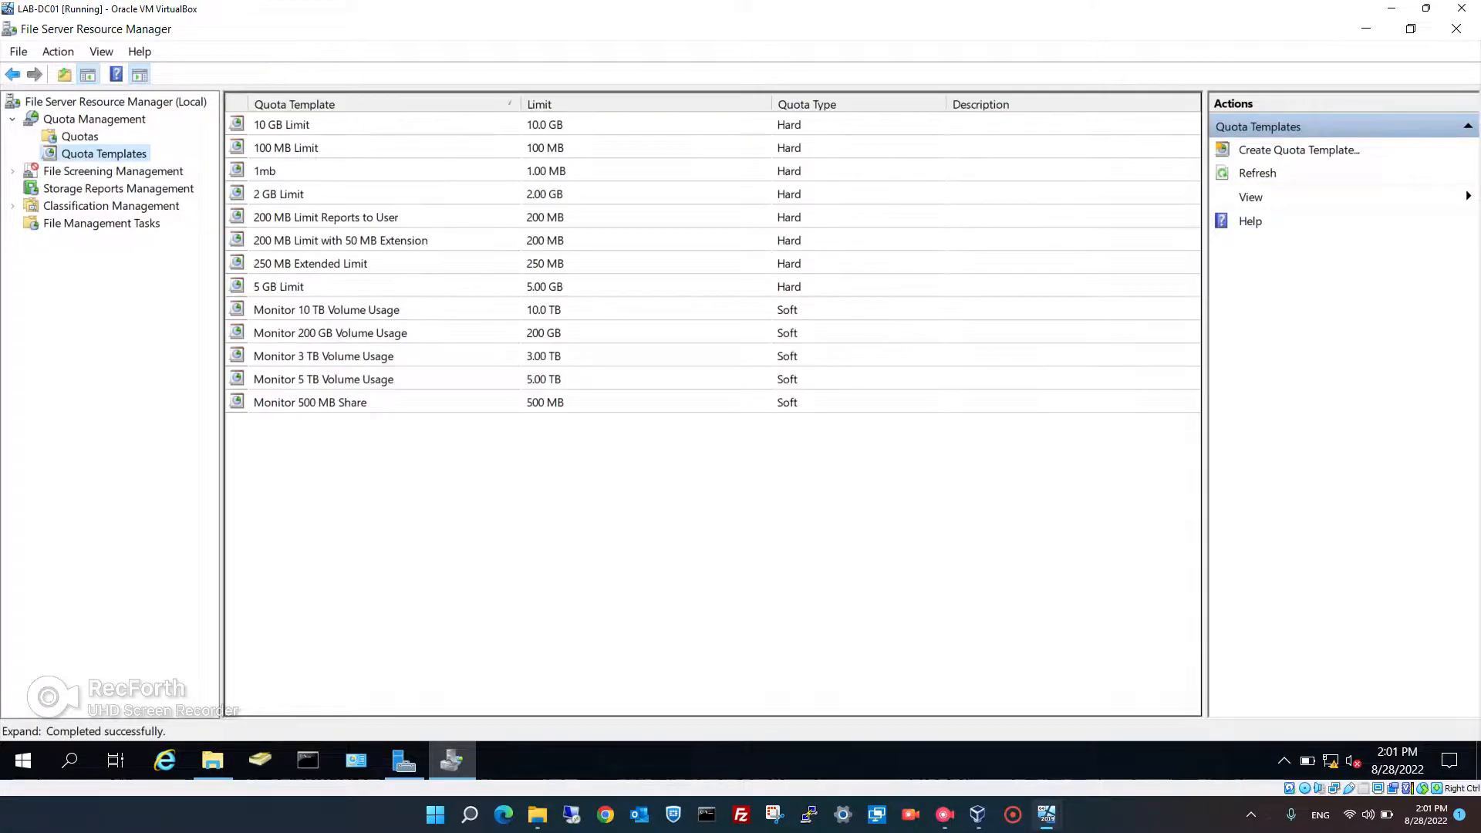
- Start a new quota template named '2 mb' with a 2 MB space limit
{"action": "right_click", "coordinate": [351, 484]}
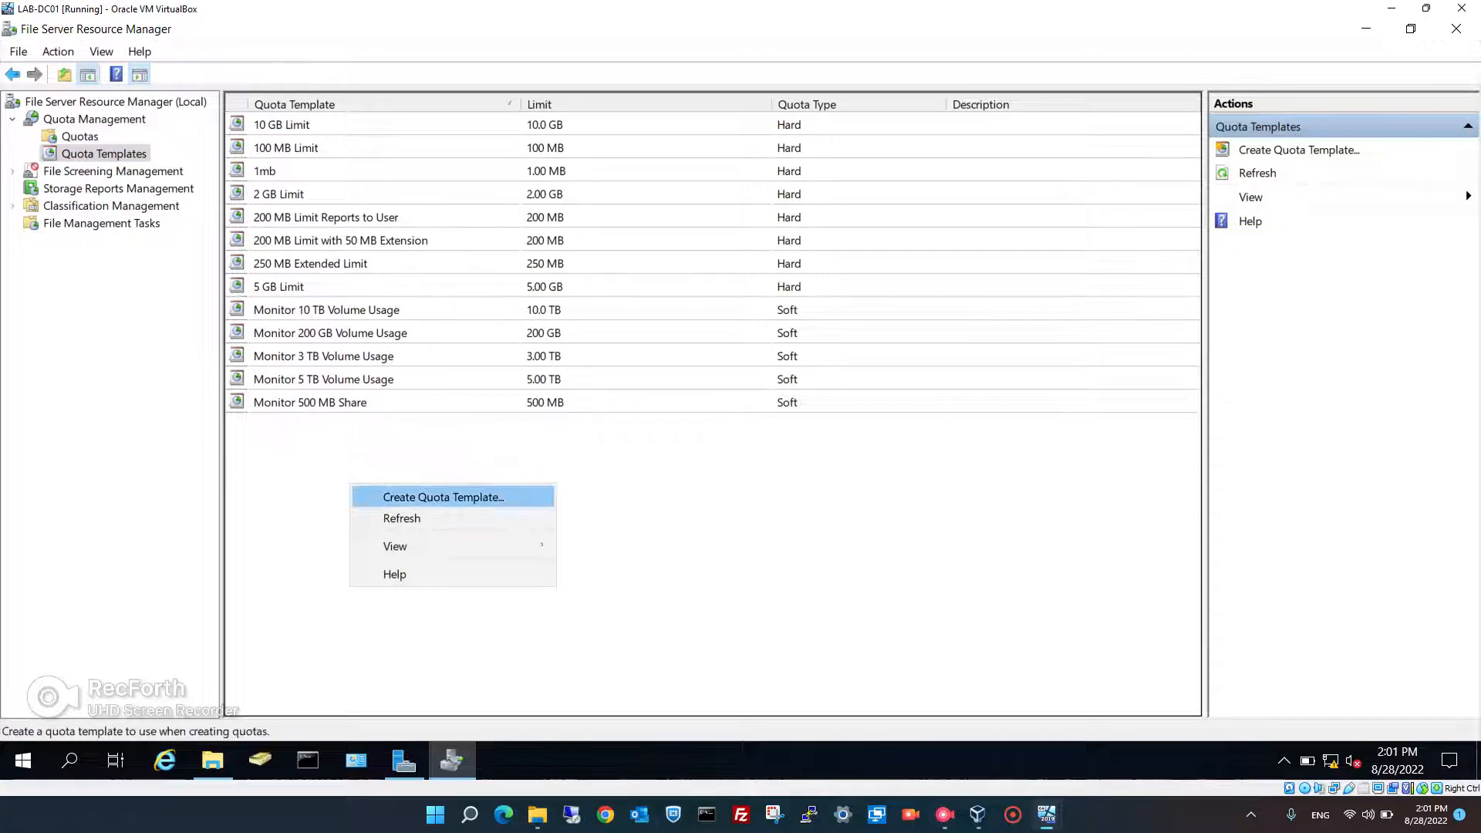
{"action": "left_click", "coordinate": [436, 497]}
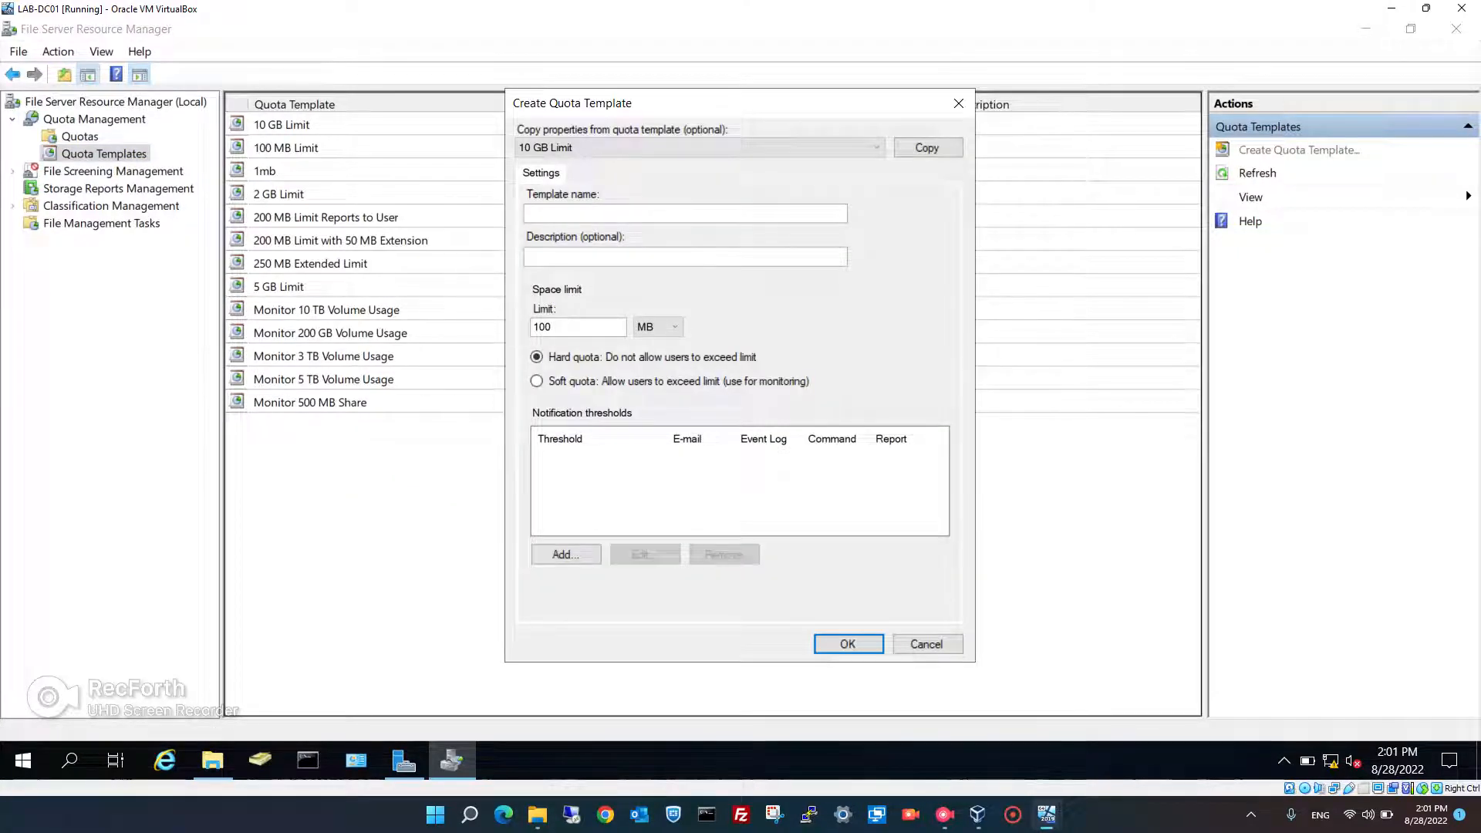
{"action": "left_click", "coordinate": [685, 214]}
{"action": "type", "text": "2 mb"}
{"action": "key", "text": "Tab"}
{"action": "key", "text": "Tab"}
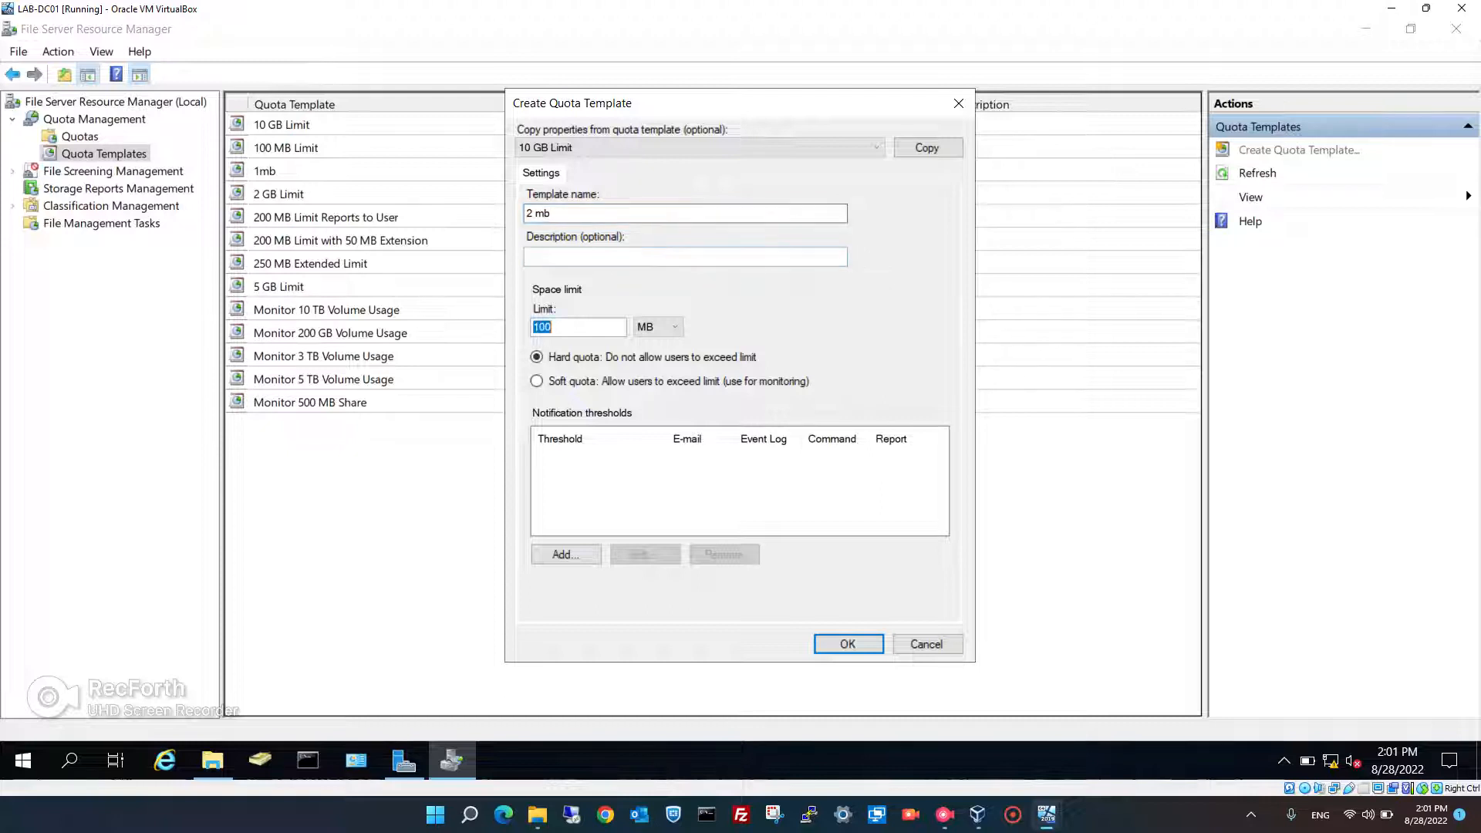
{"action": "type", "text": "2"}
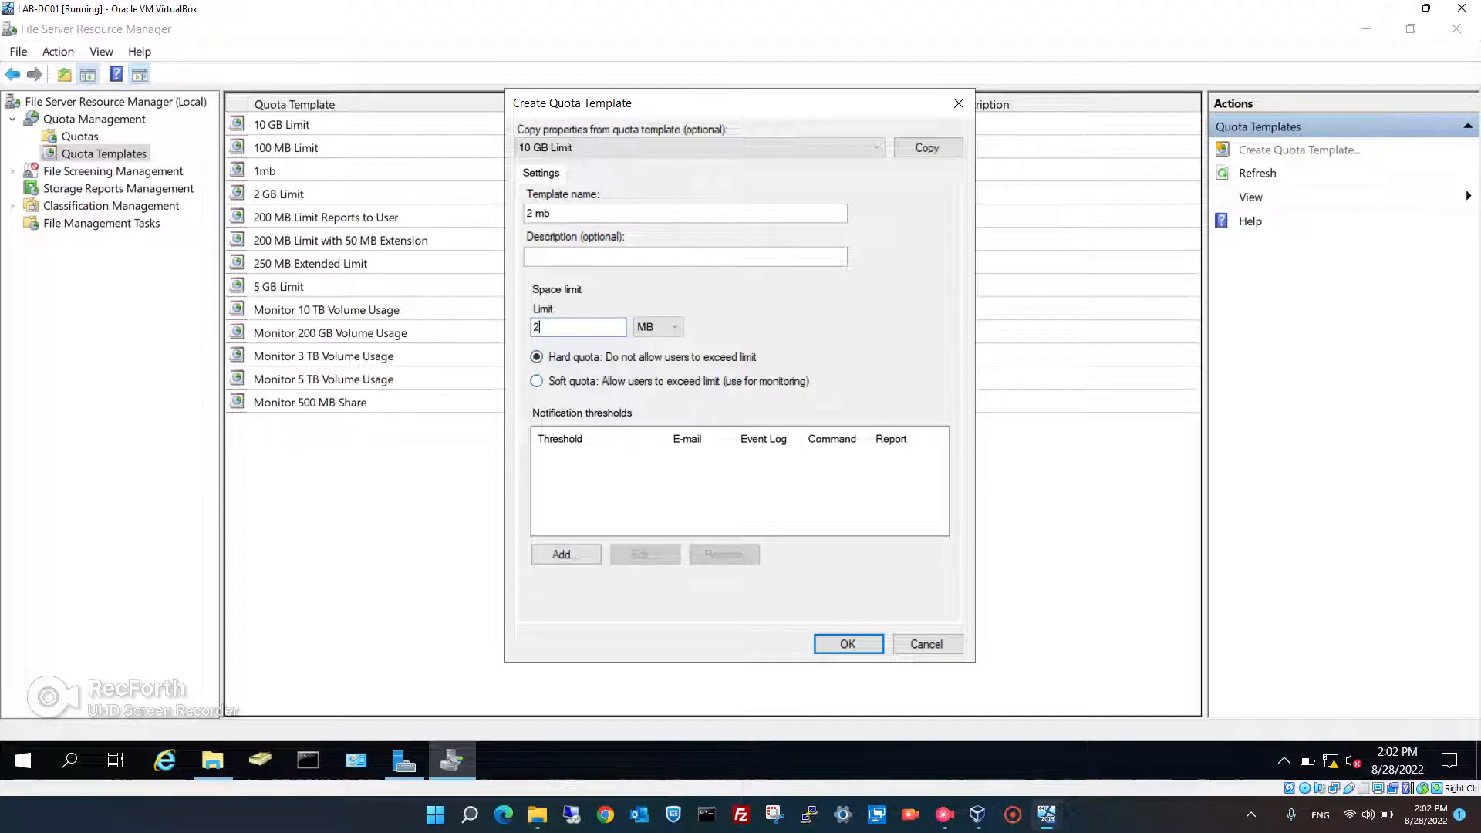
- Keep the template a hard quota with no notification thresholds and save it
{"action": "left_click", "coordinate": [536, 381]}
{"action": "key", "text": "Tab"}
{"action": "key", "text": "Tab"}
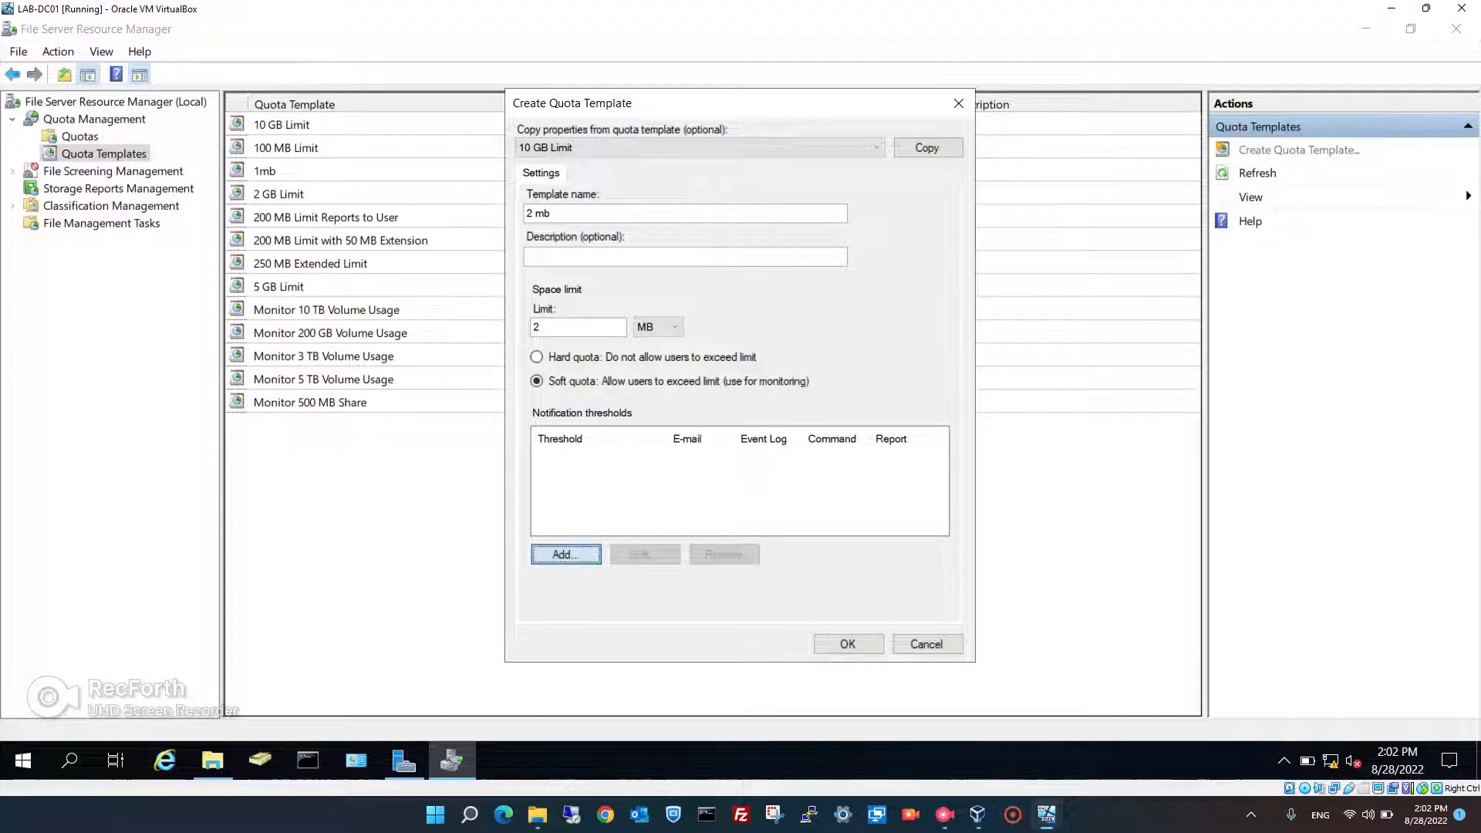
{"action": "key", "text": "Return"}
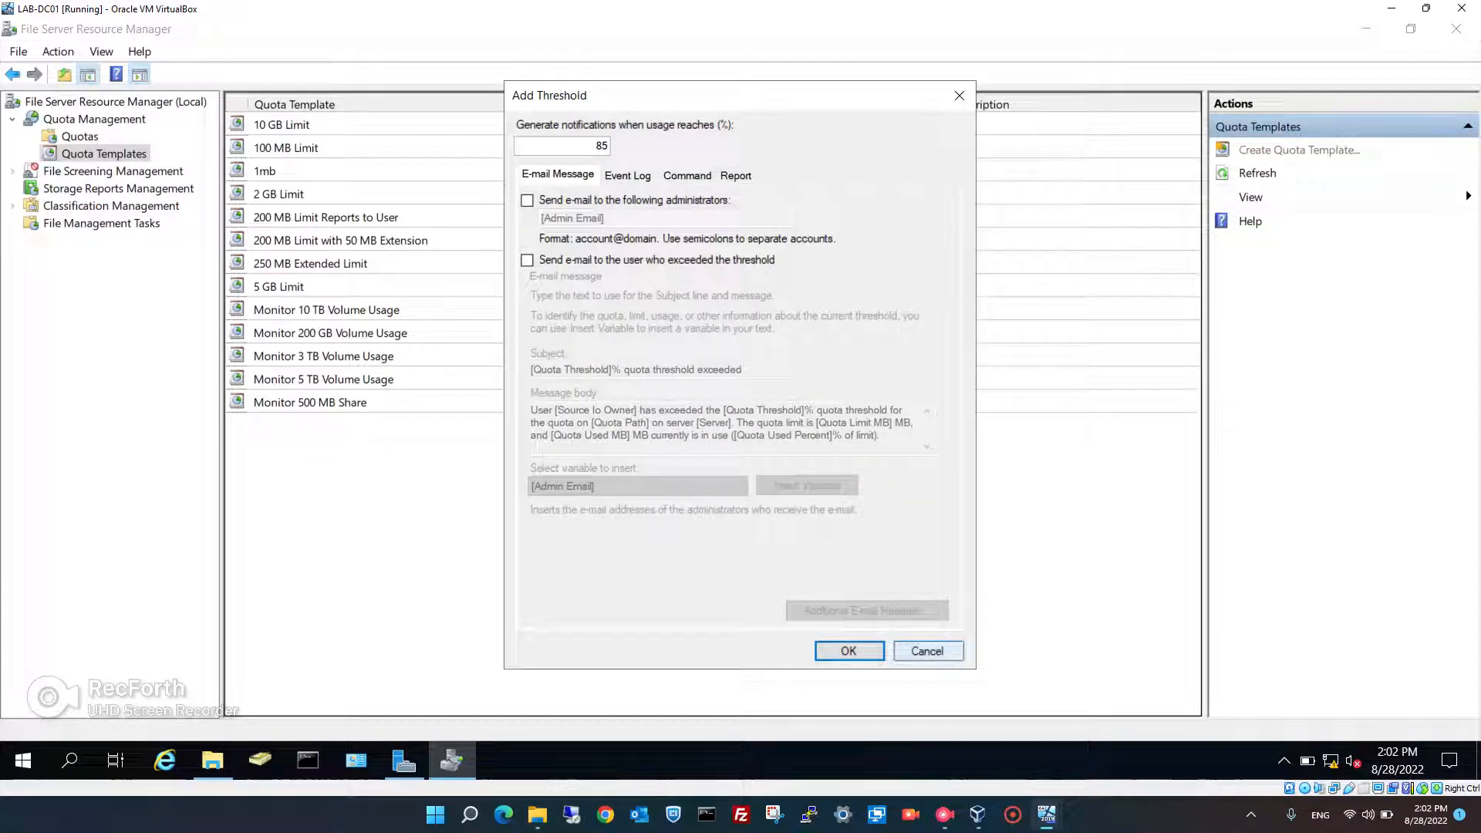
{"action": "left_click", "coordinate": [926, 651]}
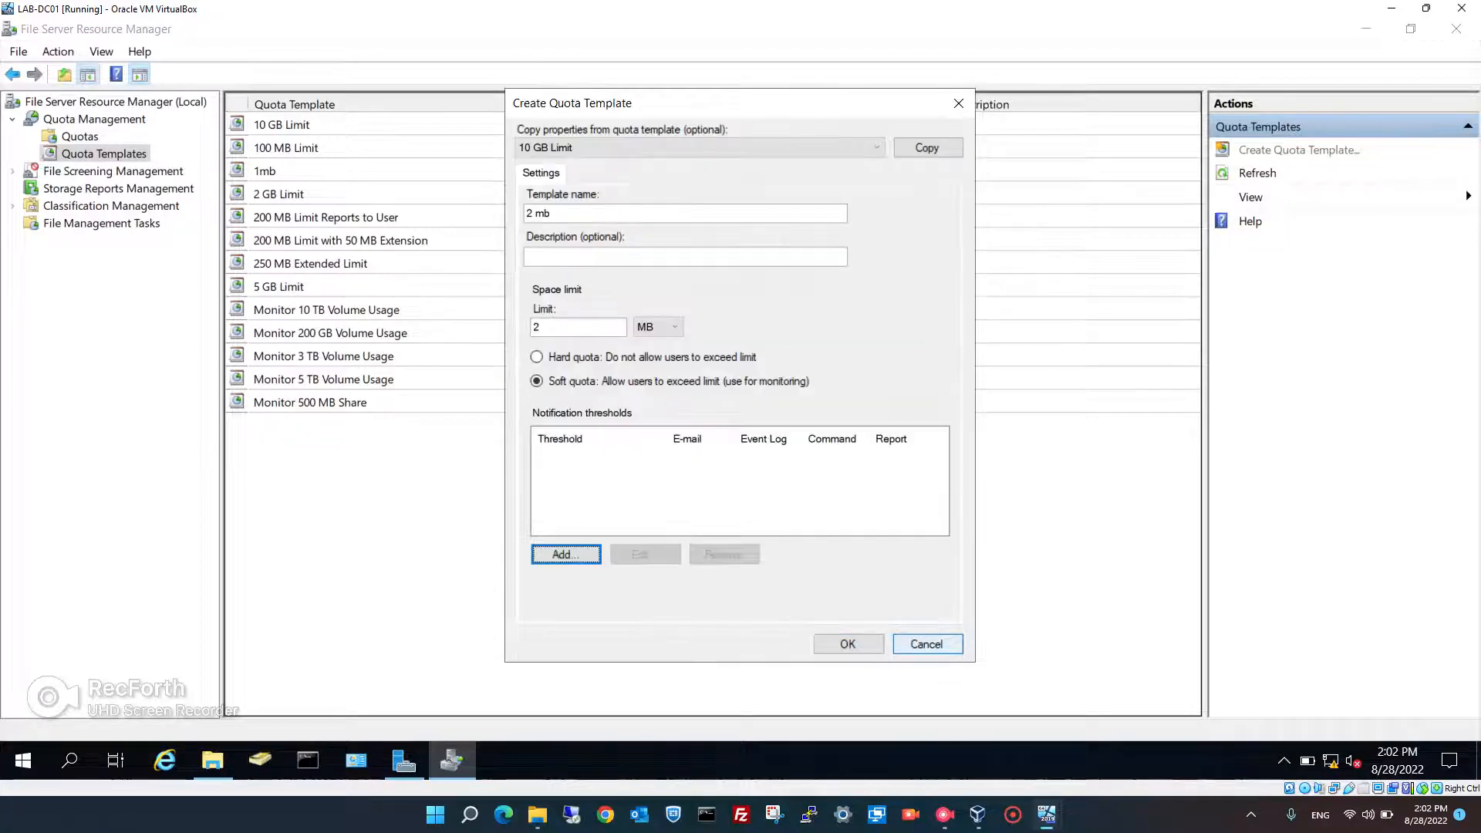
{"action": "left_click", "coordinate": [537, 358]}
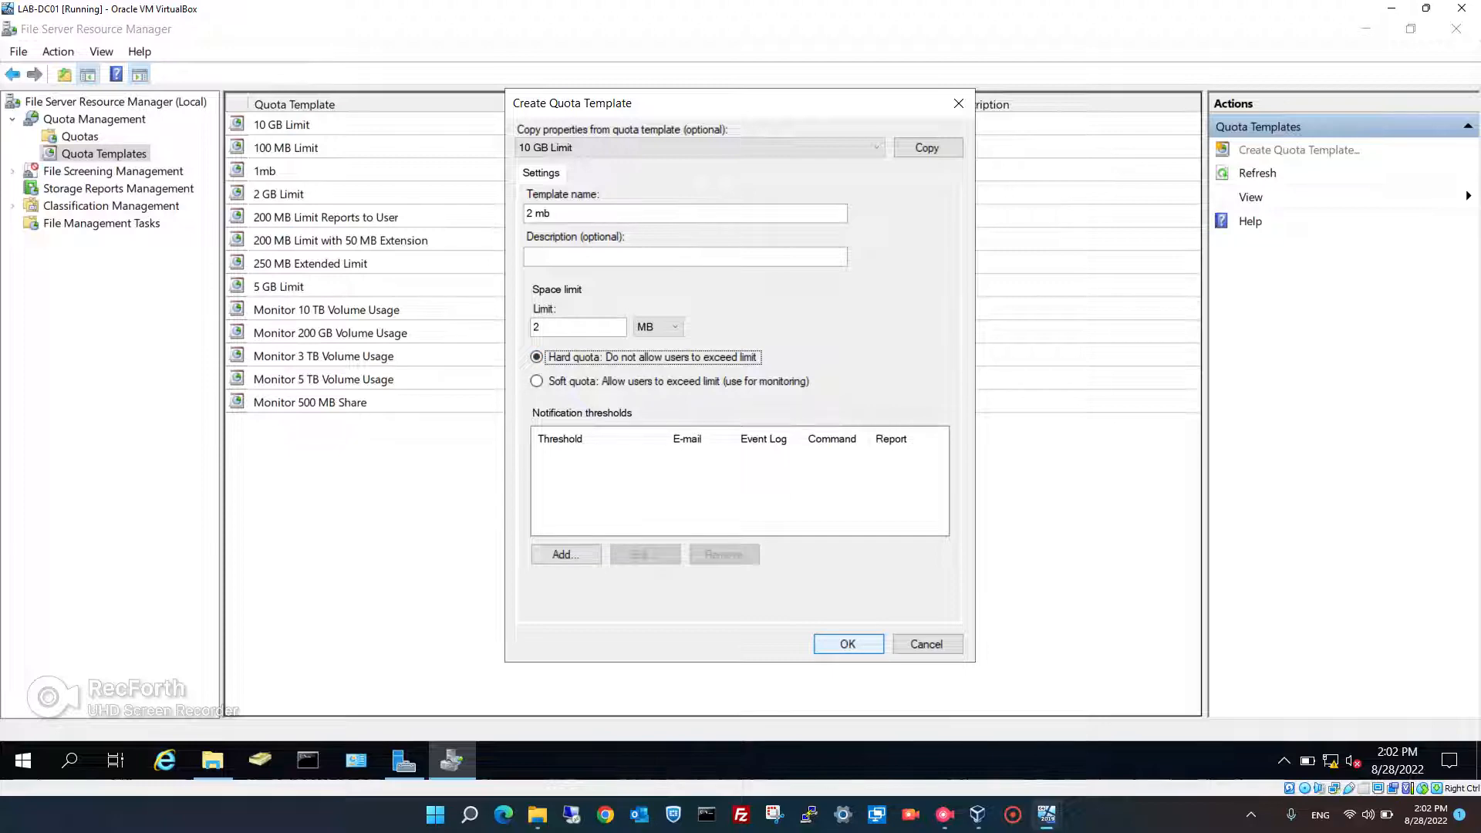
{"action": "left_click", "coordinate": [848, 644]}
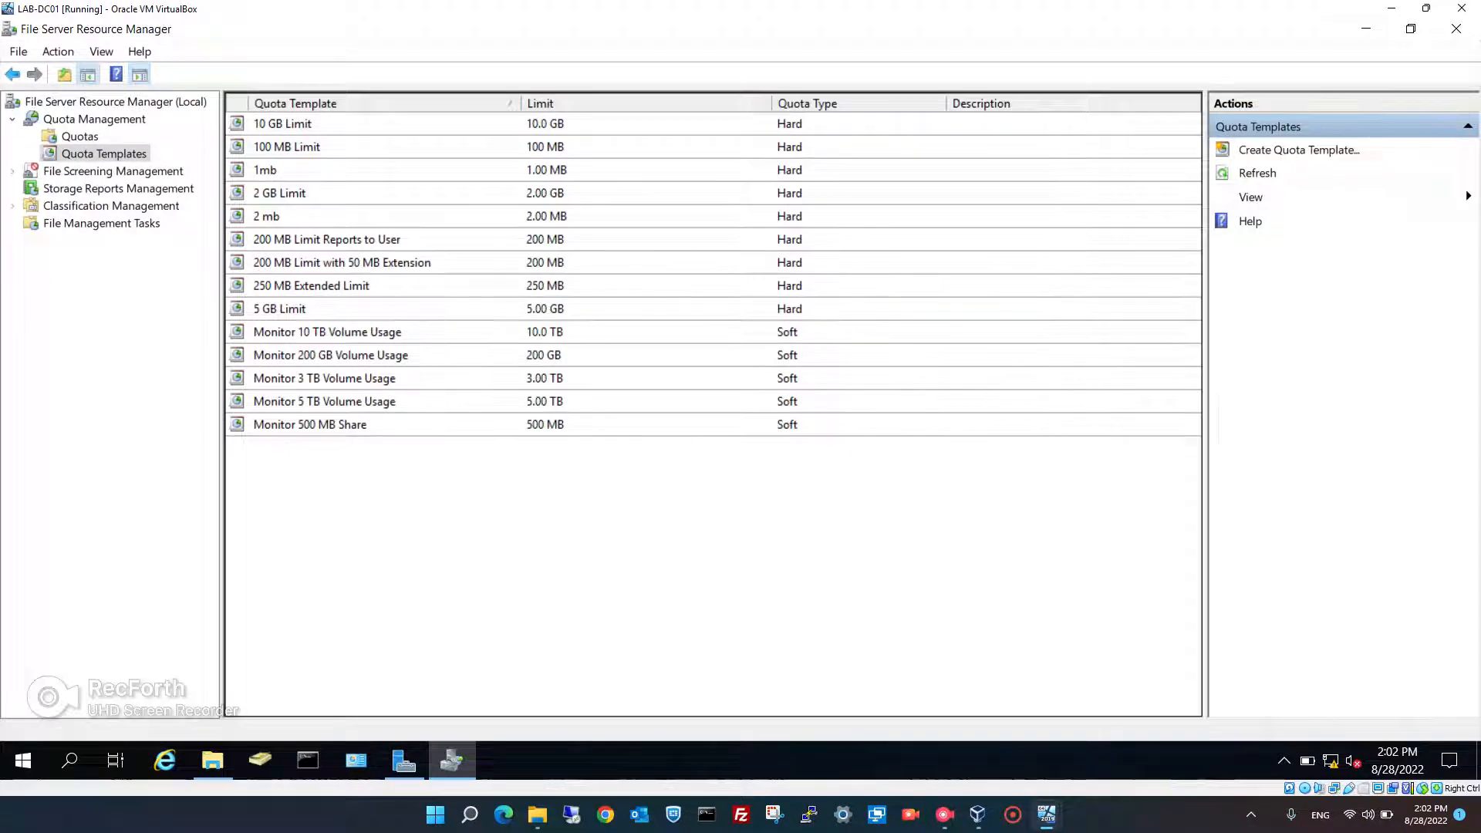
{"action": "left_click", "coordinate": [267, 217]}
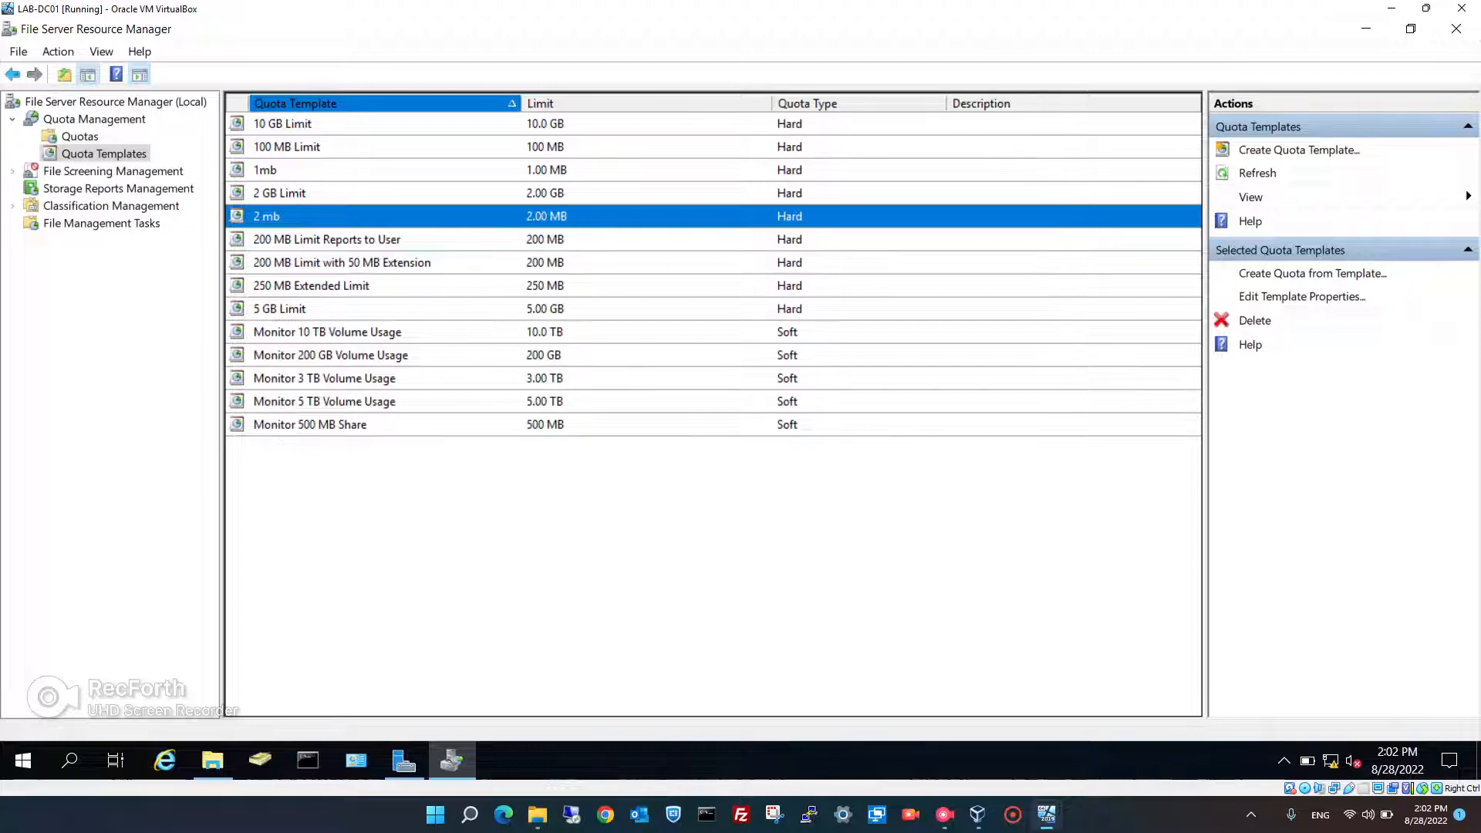
- Start a new quota with path Documents\1TS Drive\IT Department
{"action": "left_click", "coordinate": [80, 137]}
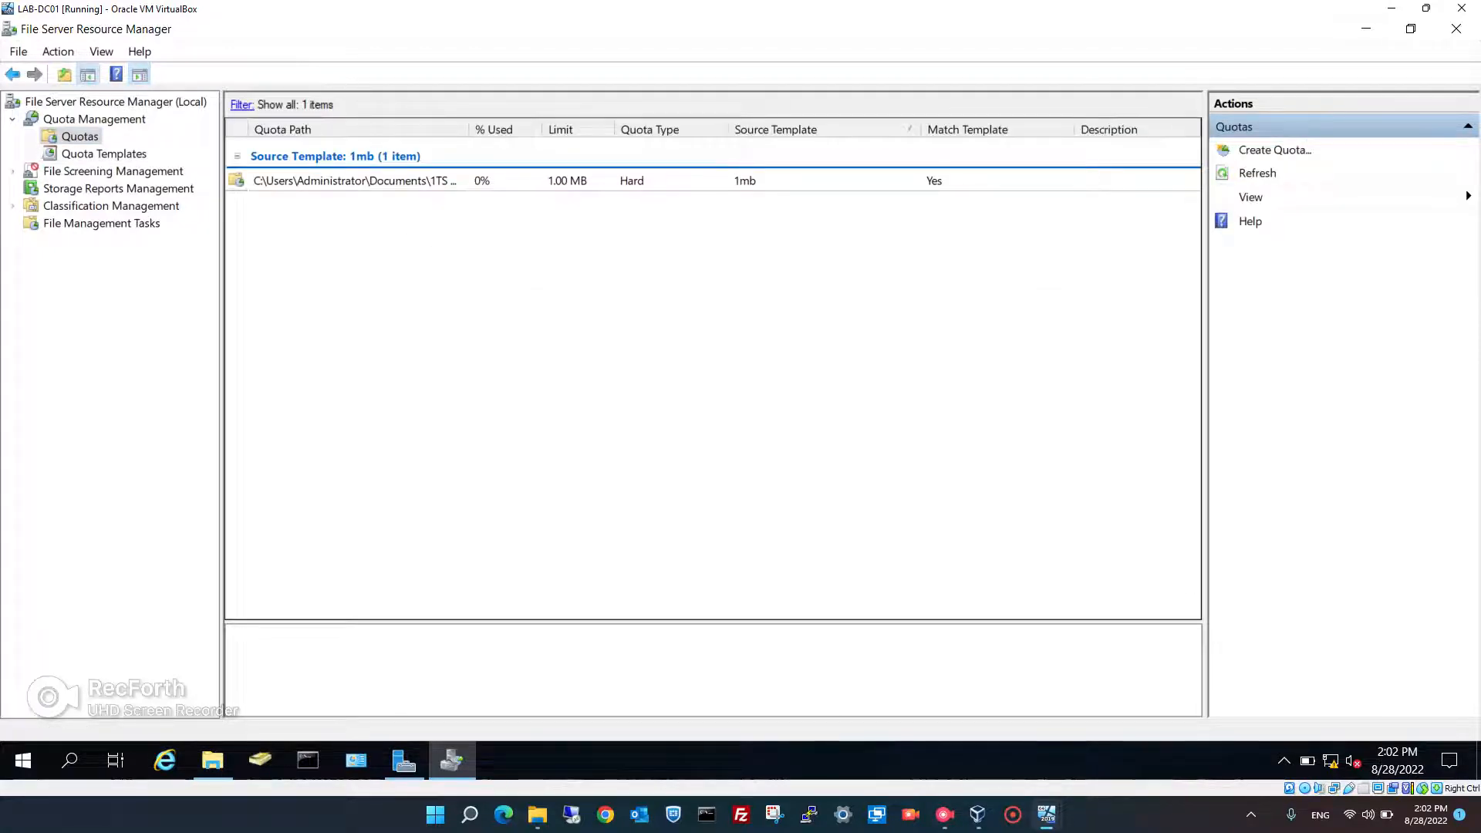
{"action": "right_click", "coordinate": [386, 265]}
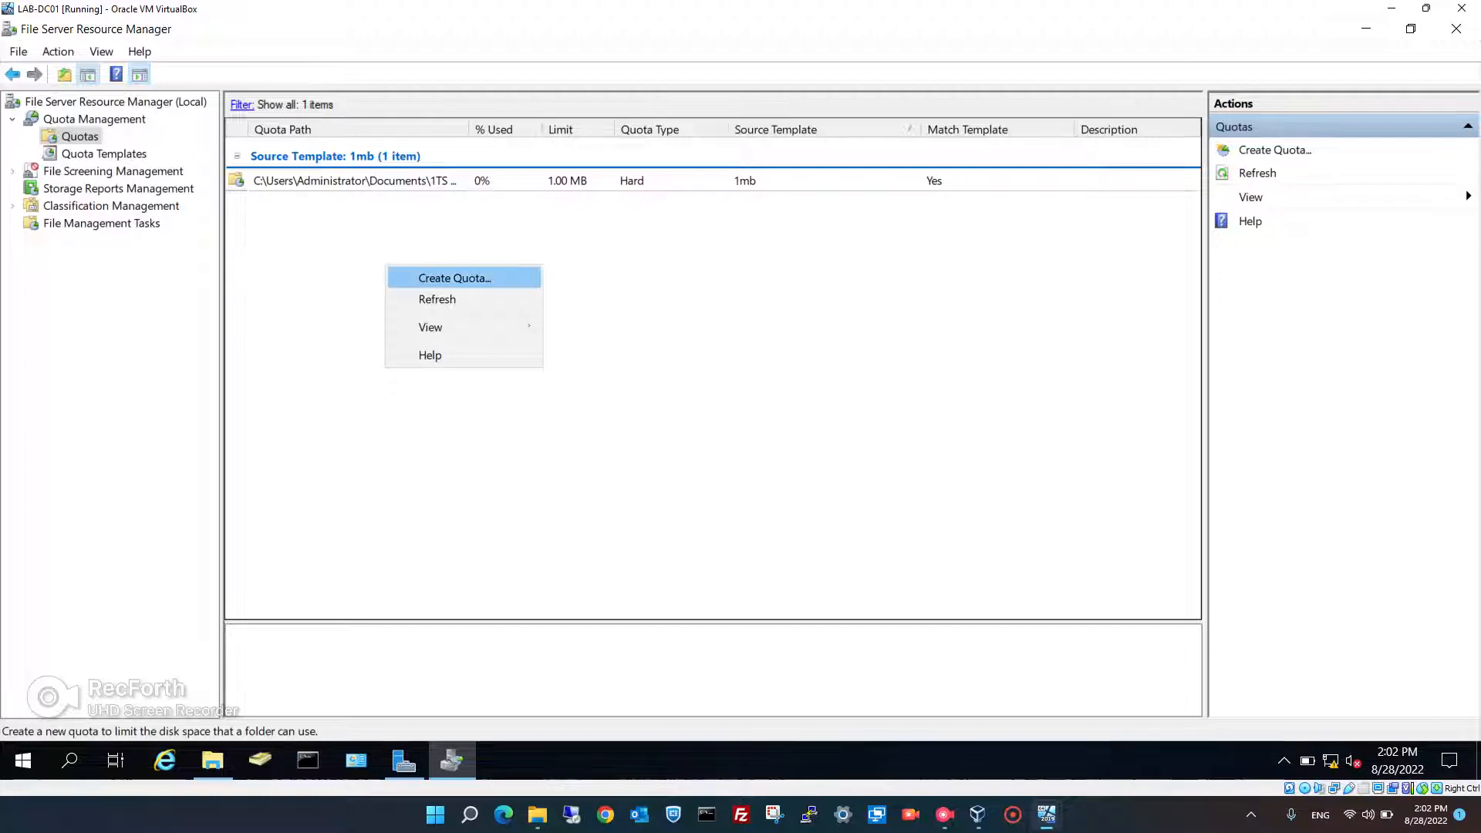
{"action": "key", "text": "Return"}
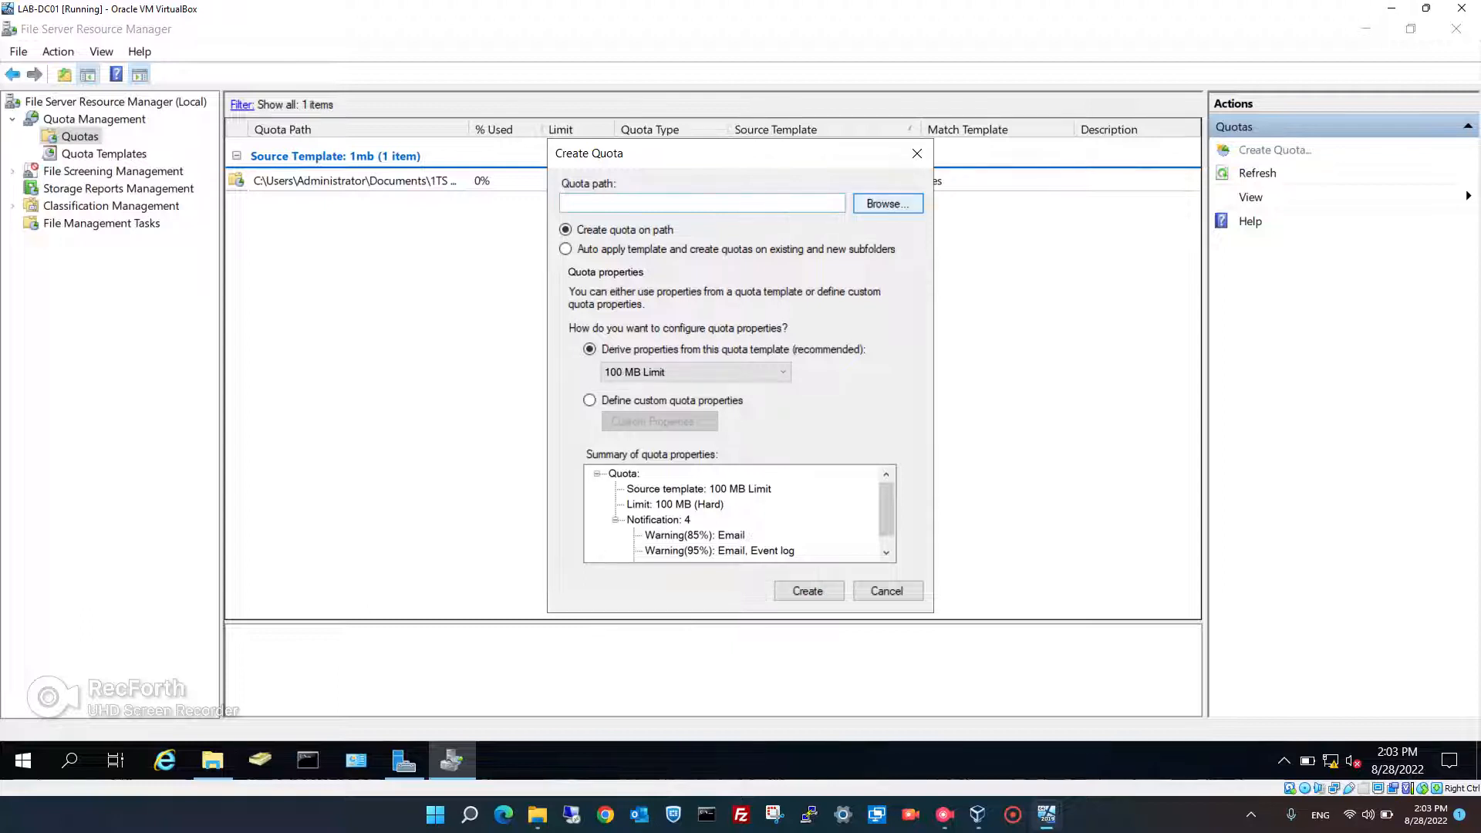
{"action": "left_click", "coordinate": [888, 203]}
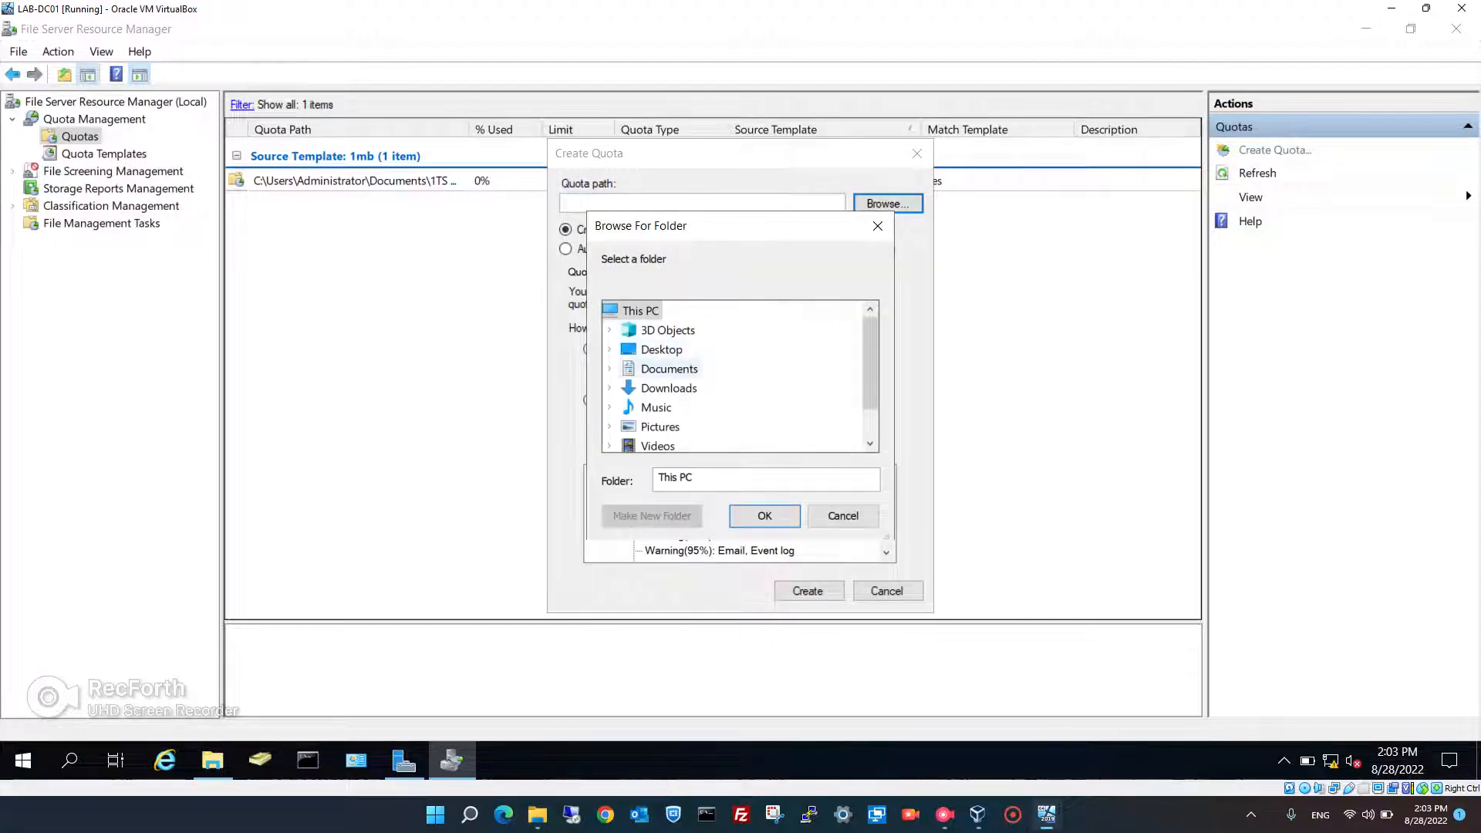
{"action": "left_click", "coordinate": [610, 368]}
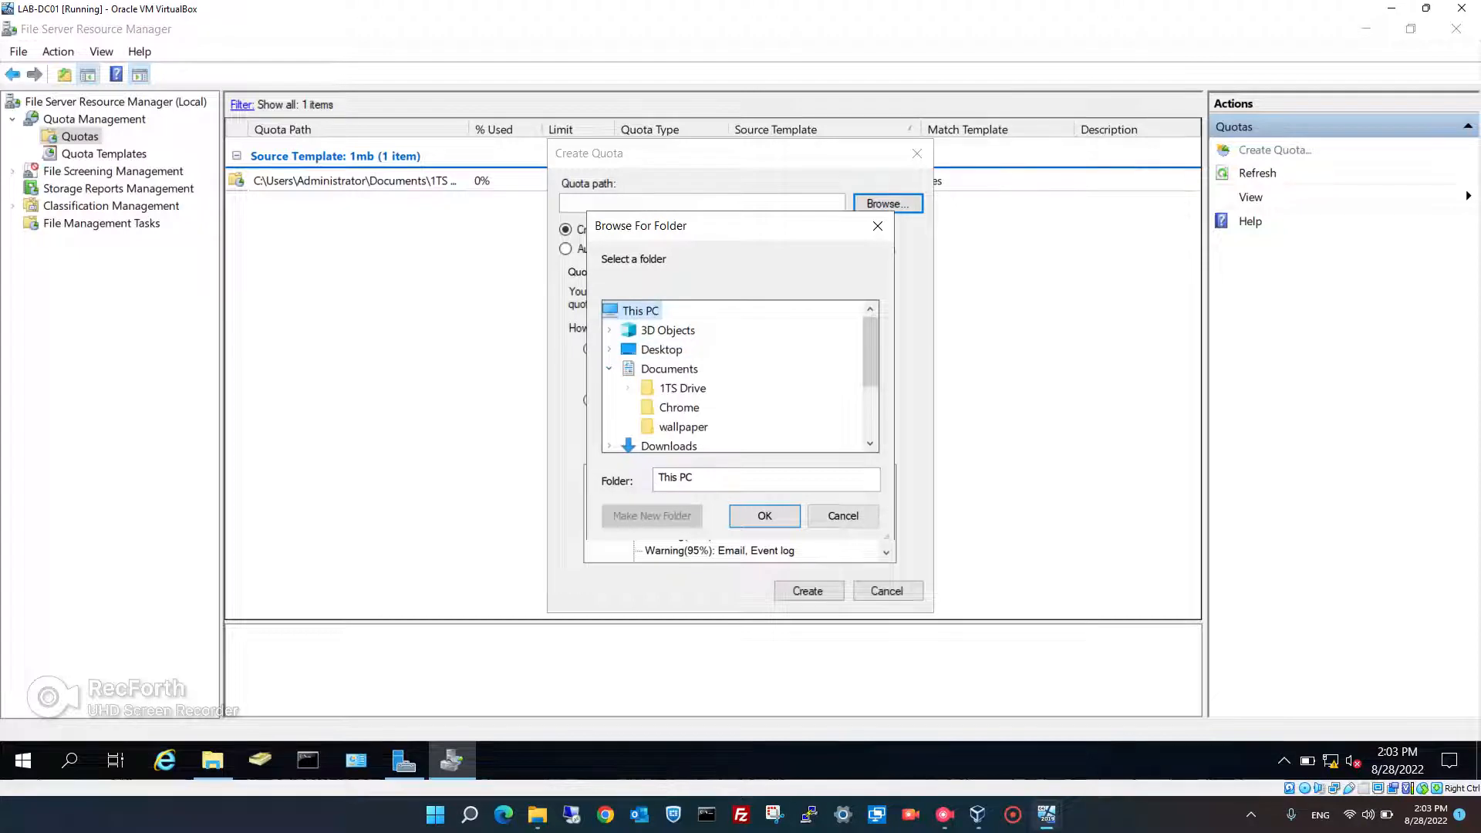
{"action": "left_click", "coordinate": [628, 388]}
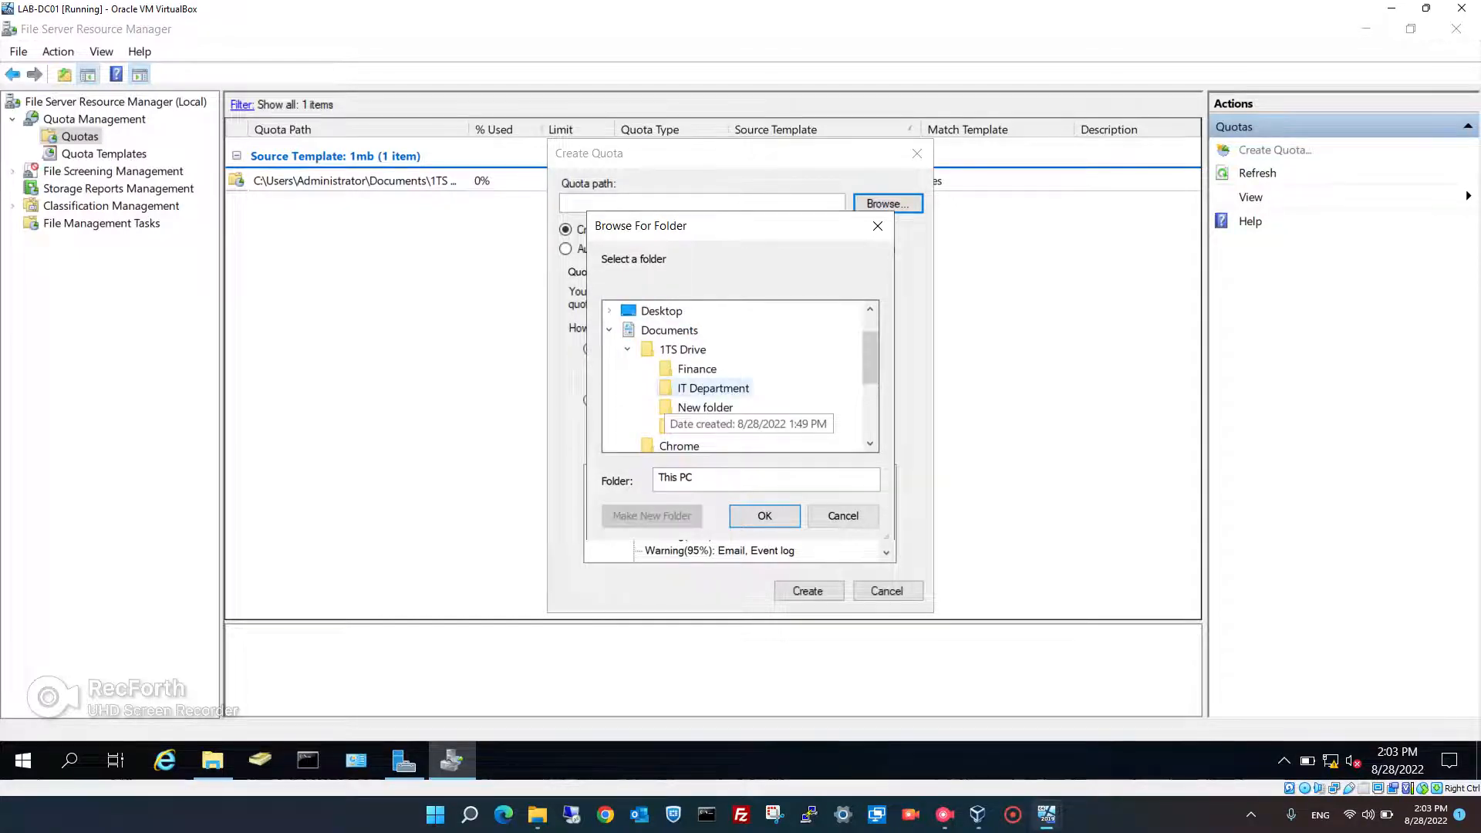
{"action": "left_click", "coordinate": [713, 388]}
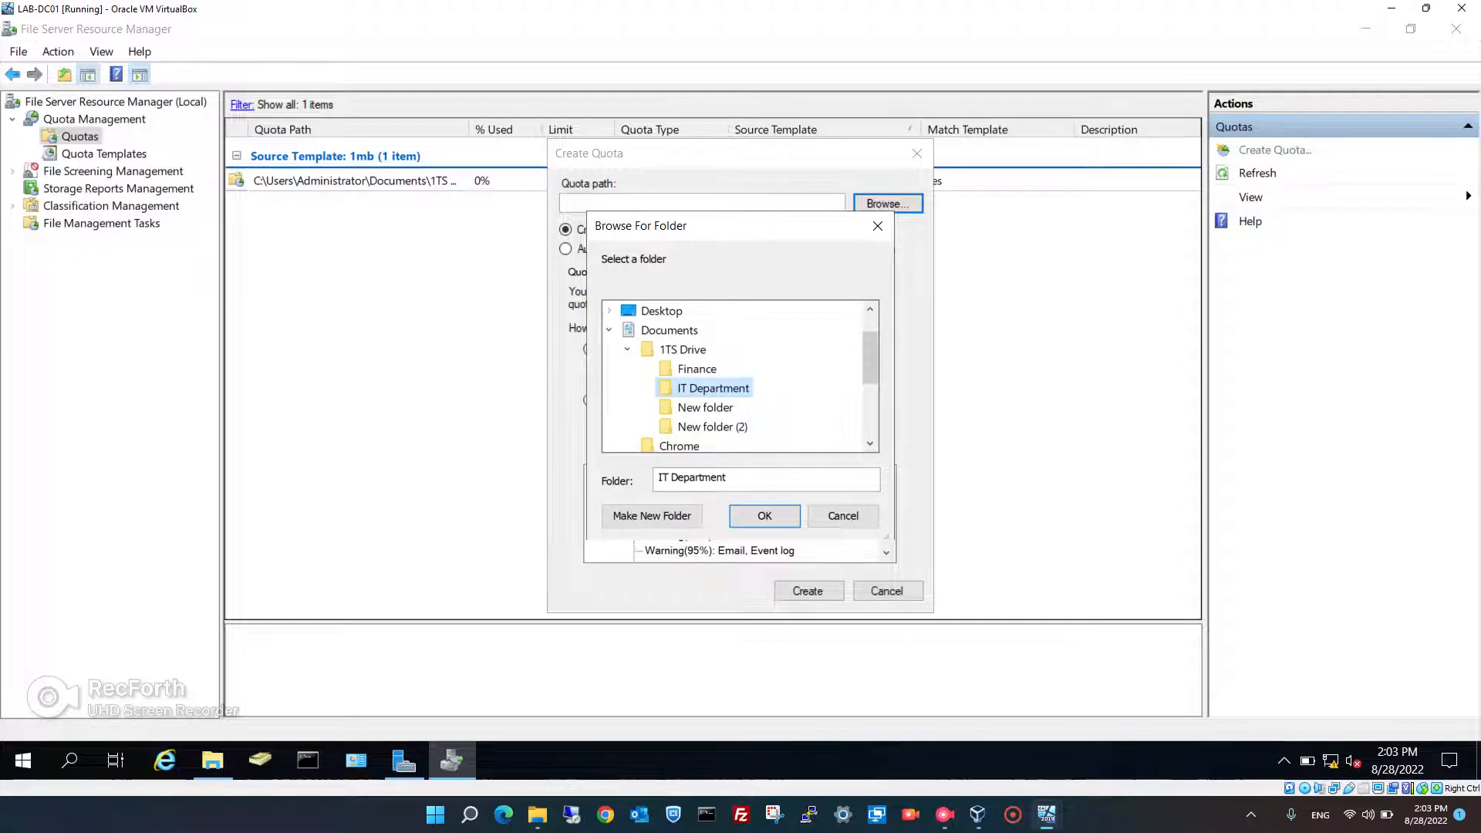
{"action": "left_click", "coordinate": [765, 515]}
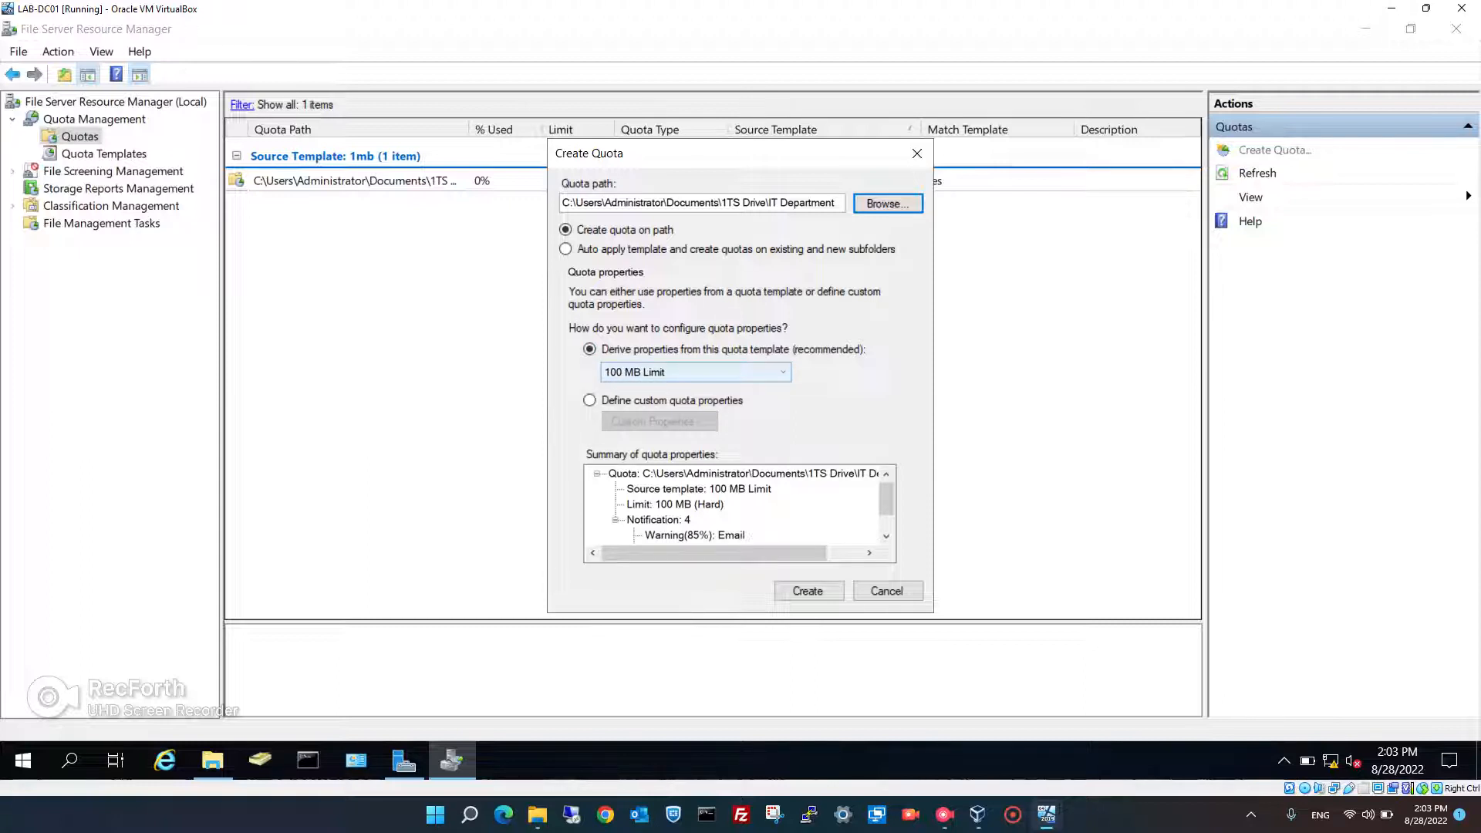
- Base the quota on the '2 mb' template and create it
{"action": "left_click", "coordinate": [694, 372]}
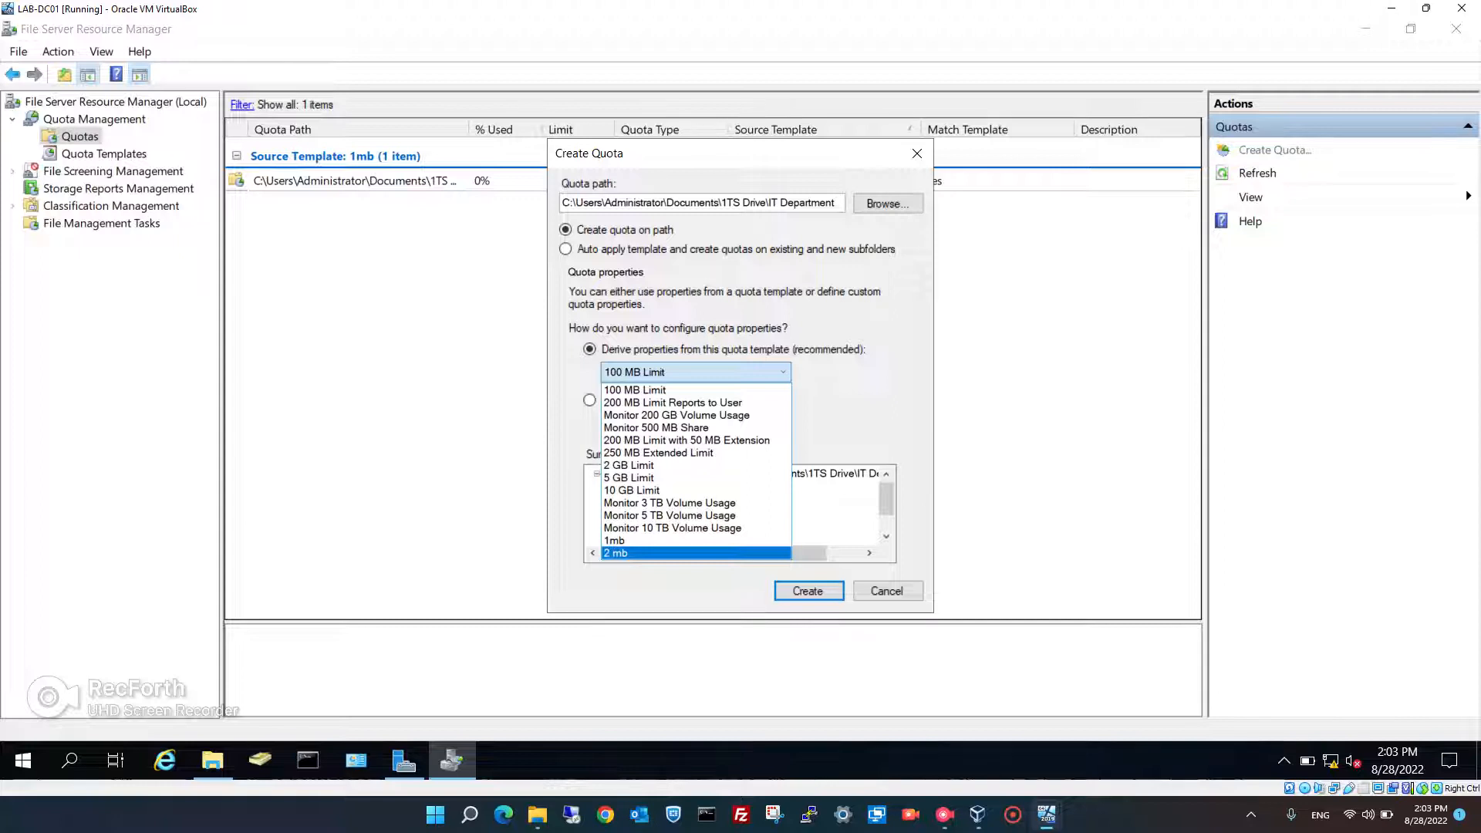
{"action": "key", "text": "Return"}
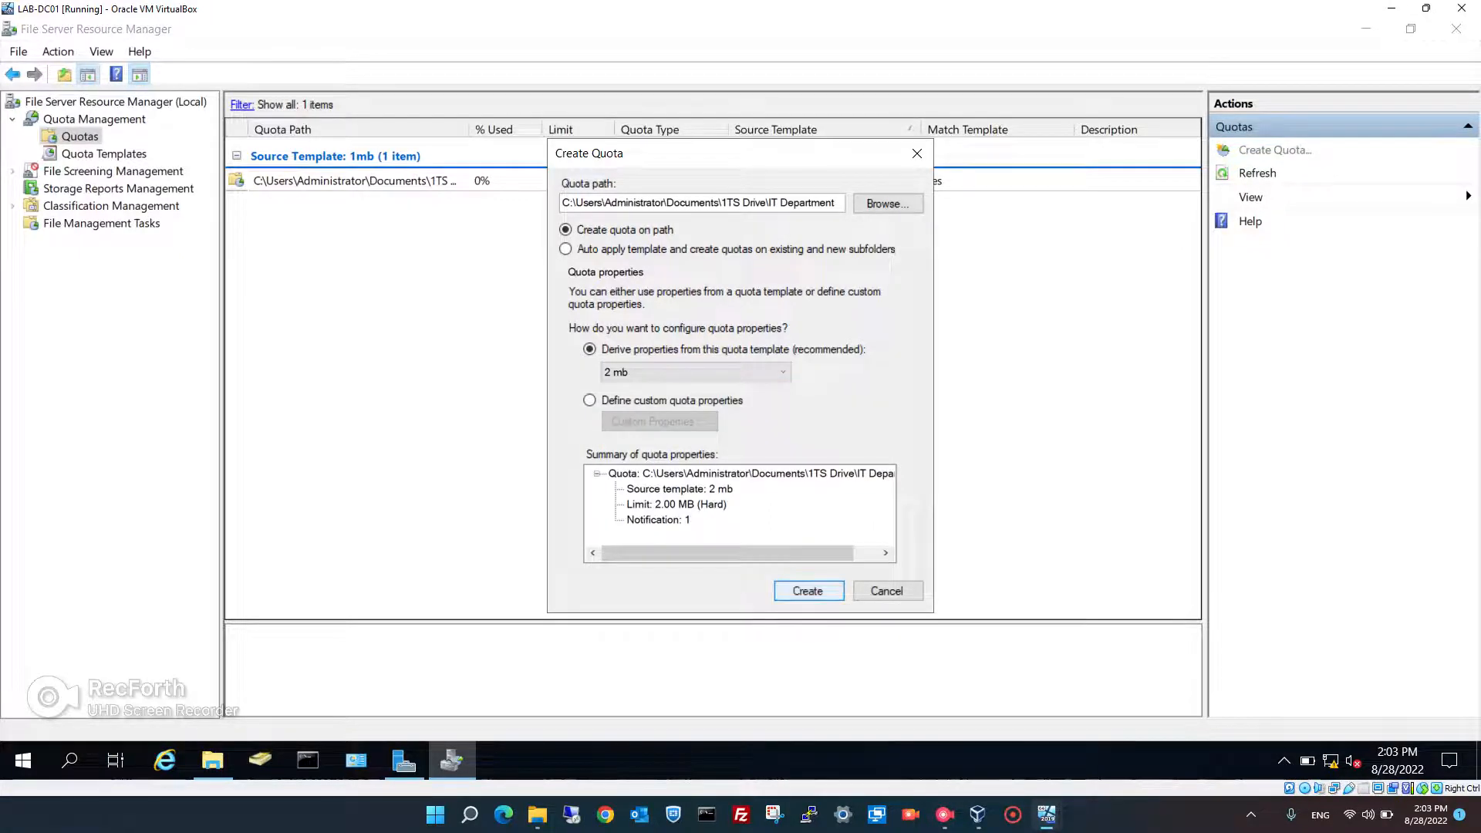
{"action": "key", "text": "Return"}
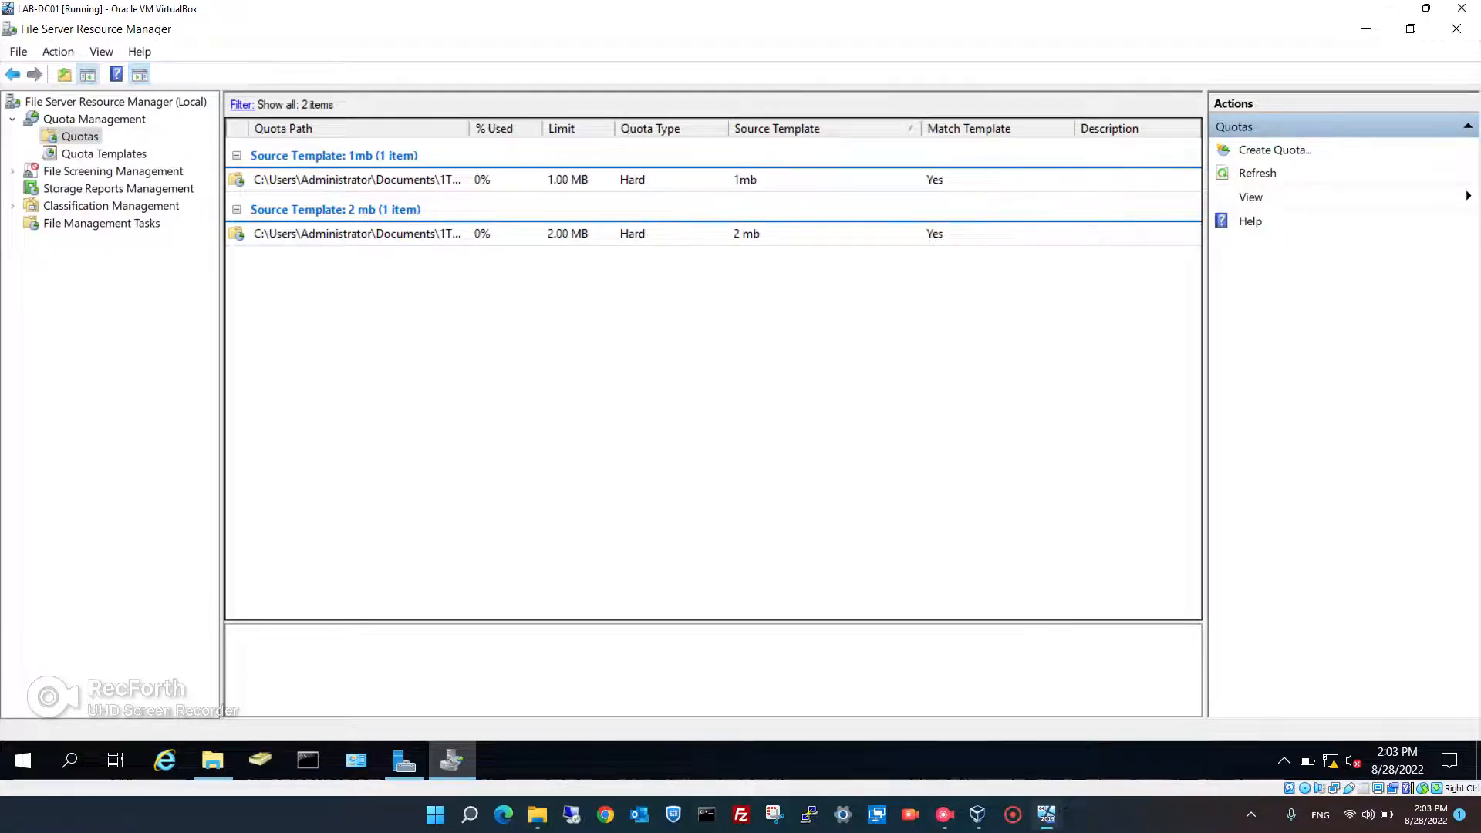
{"action": "left_click", "coordinate": [363, 233]}
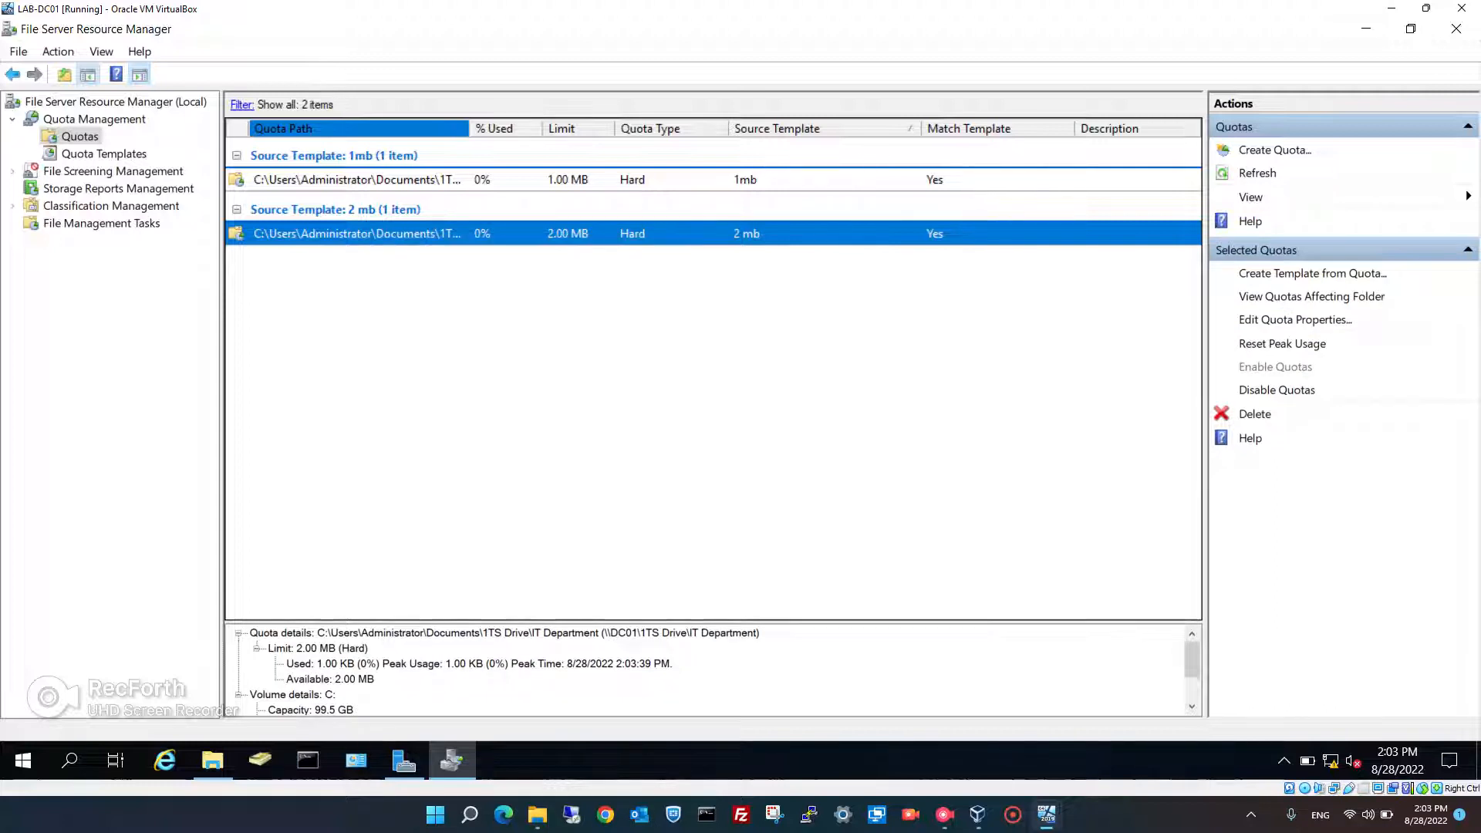
{"action": "right_click", "coordinate": [77, 136]}
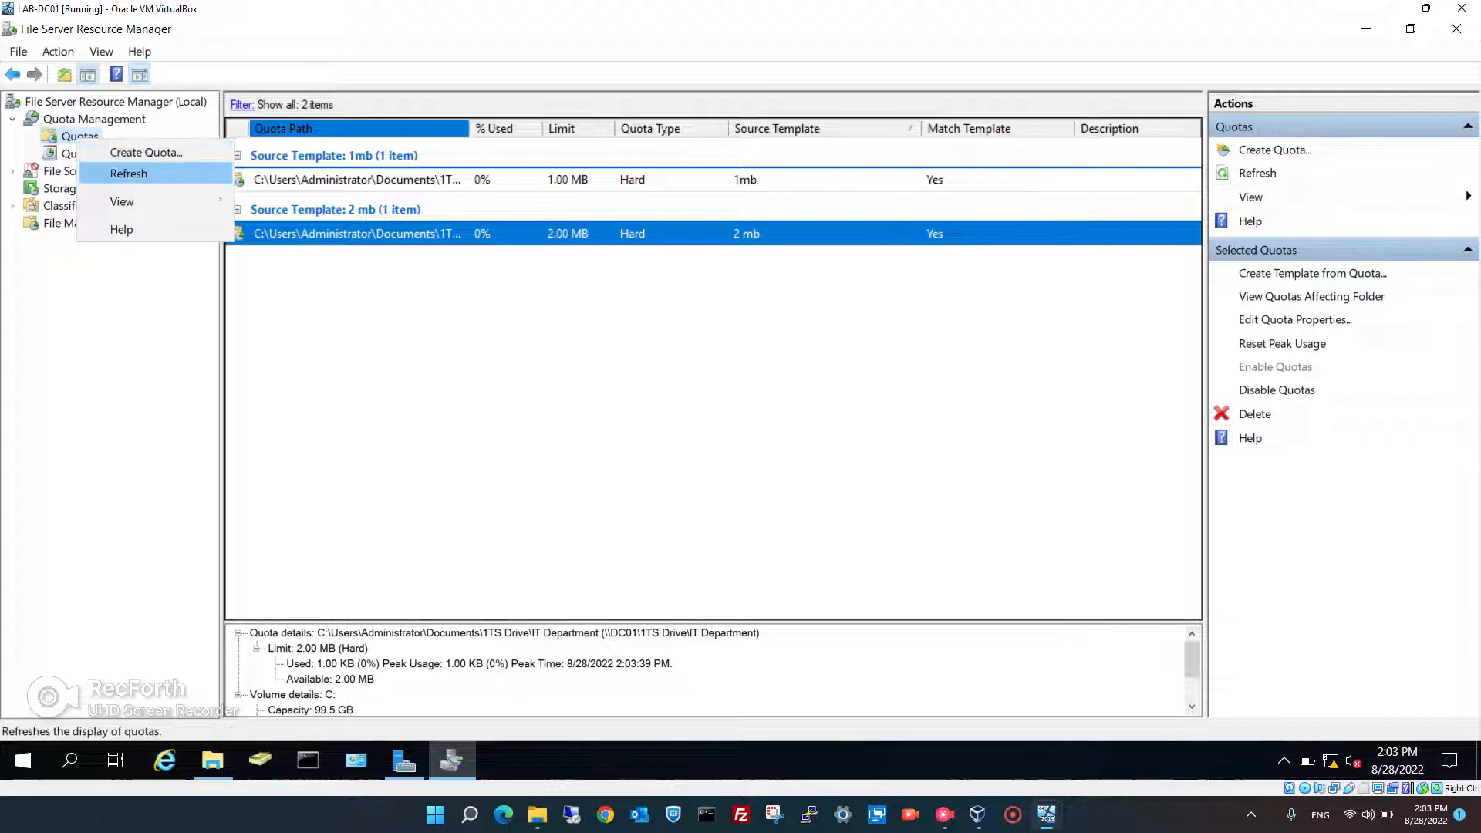
{"action": "left_click", "coordinate": [131, 172]}
{"action": "right_click", "coordinate": [399, 288]}
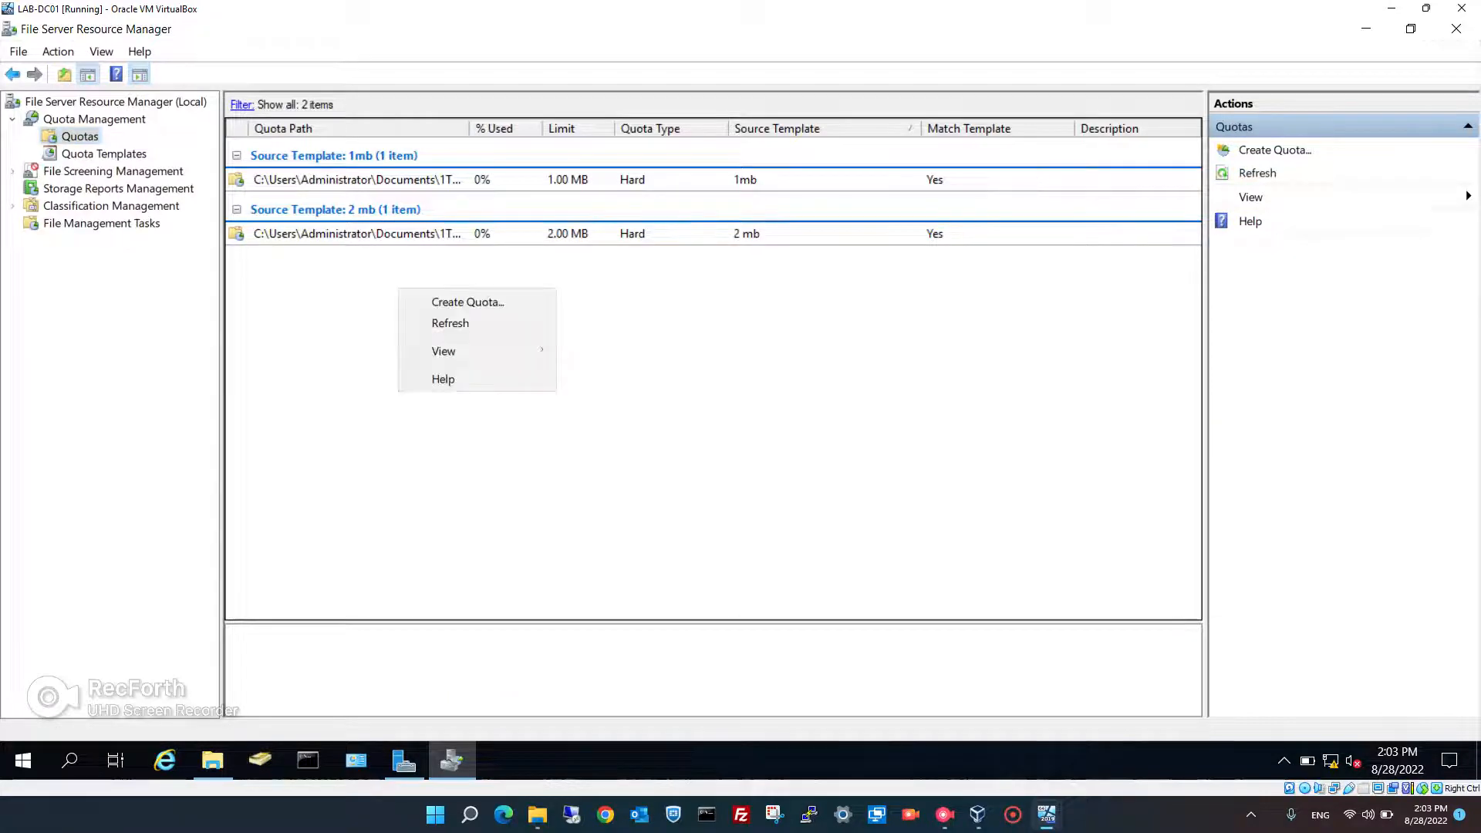
{"action": "left_click", "coordinate": [449, 323]}
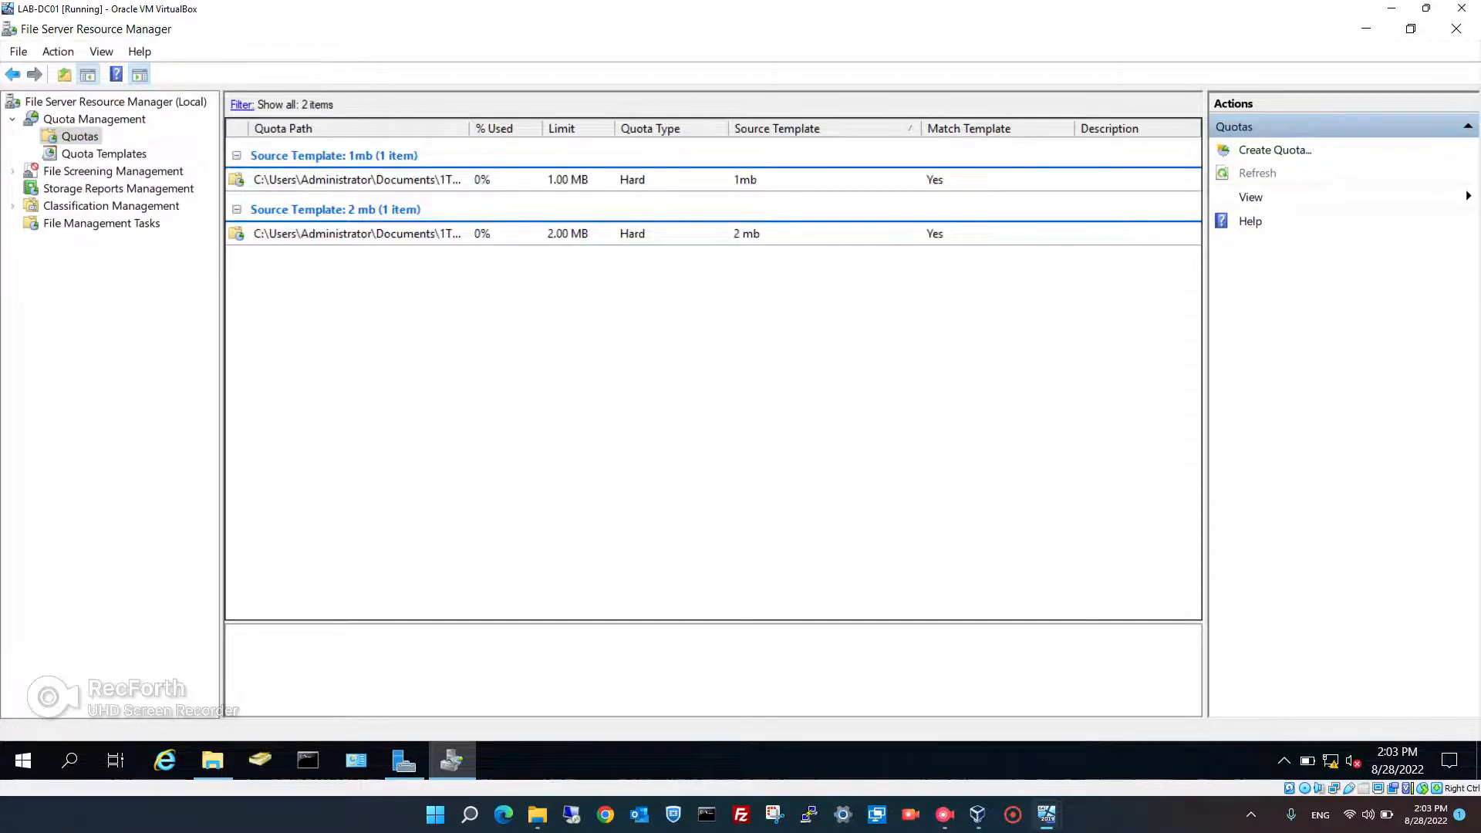
{"action": "mouse_move", "coordinate": [1046, 814]}
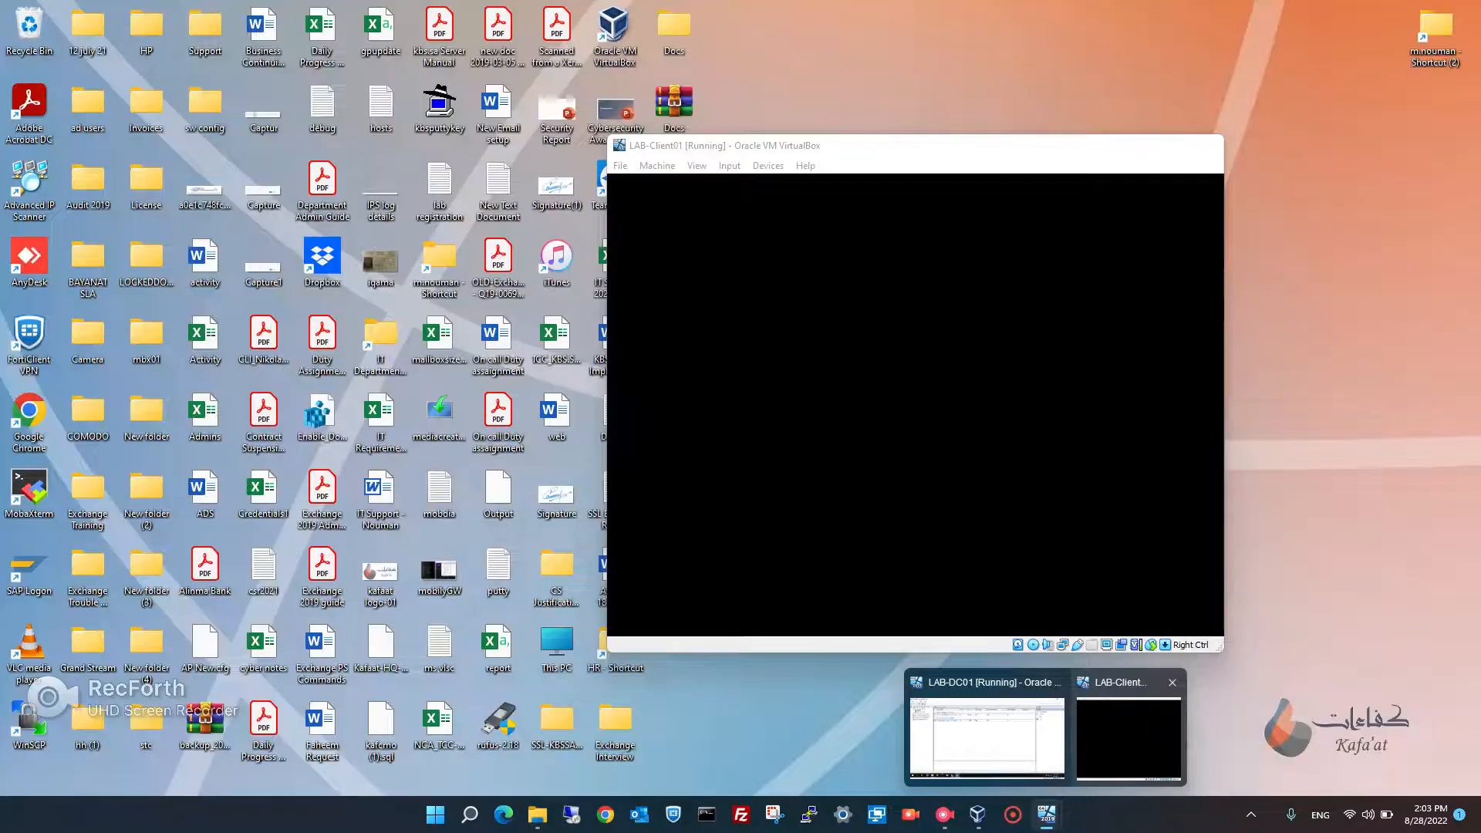
- Sign in to the LAB-Client01 VM with the account password
{"action": "left_click", "coordinate": [1129, 737]}
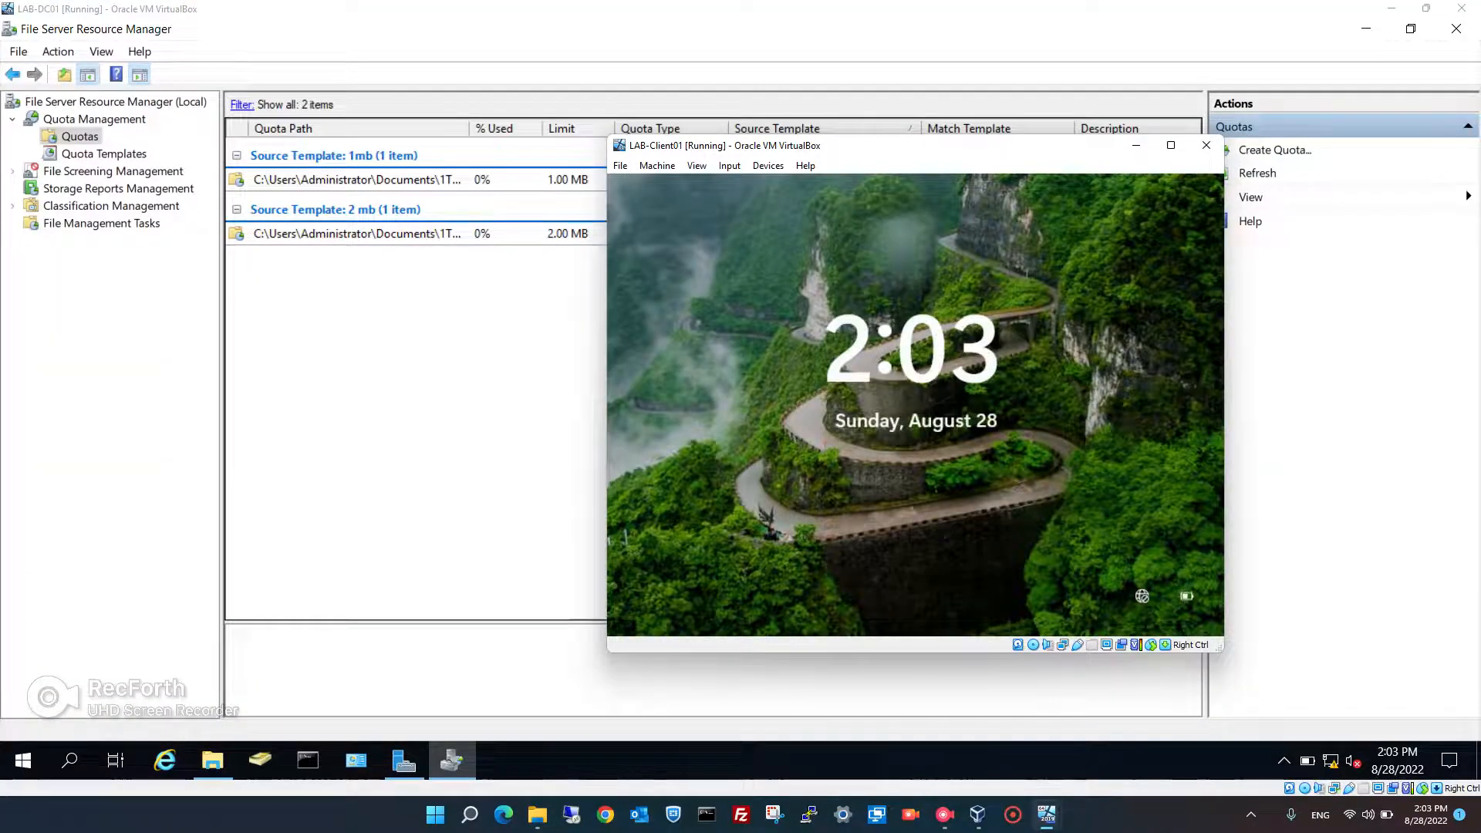
{"action": "key", "text": "Return"}
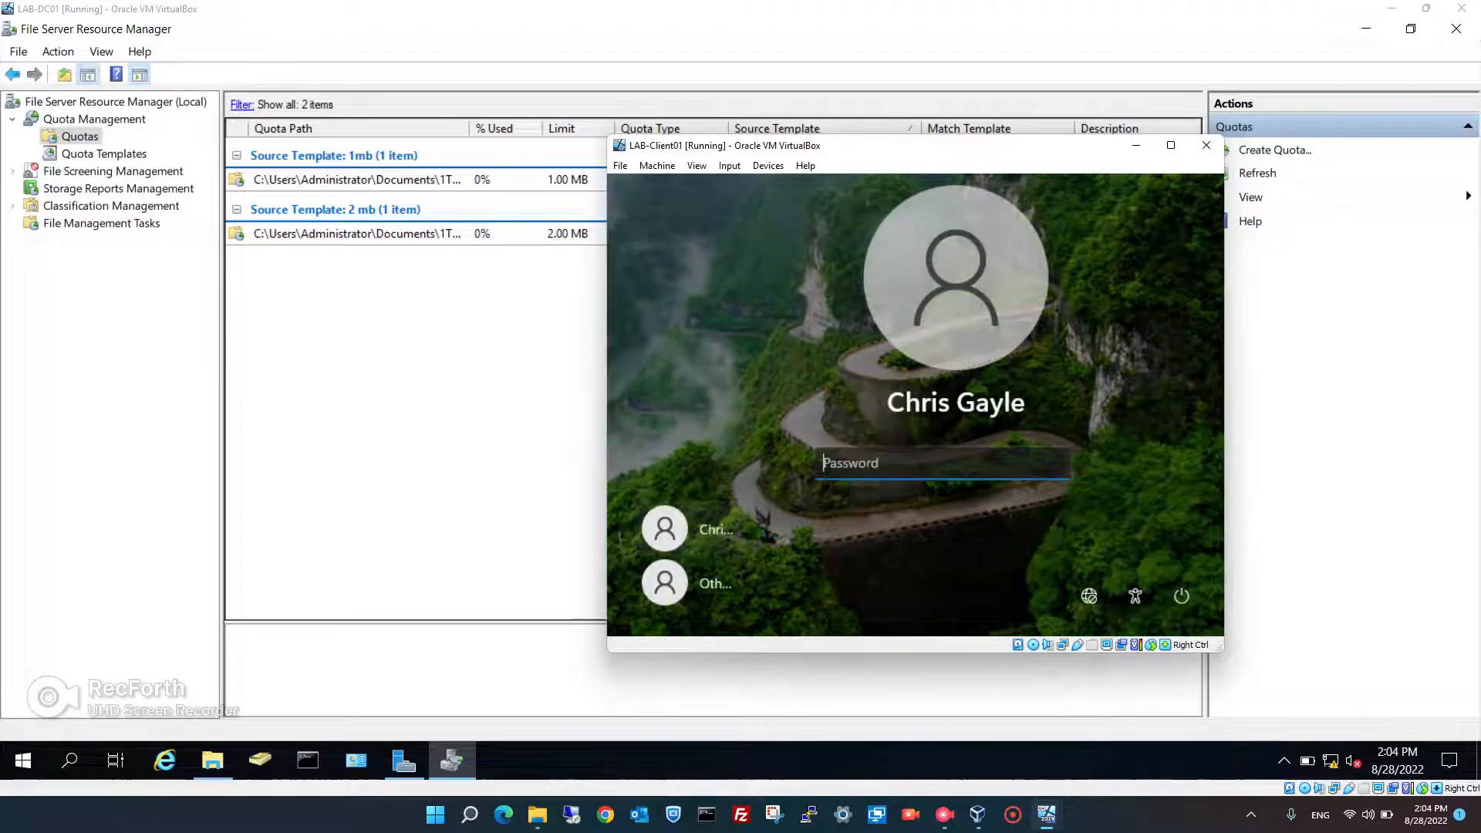
{"action": "type", "text": "123456789"}
{"action": "key", "text": "Return"}
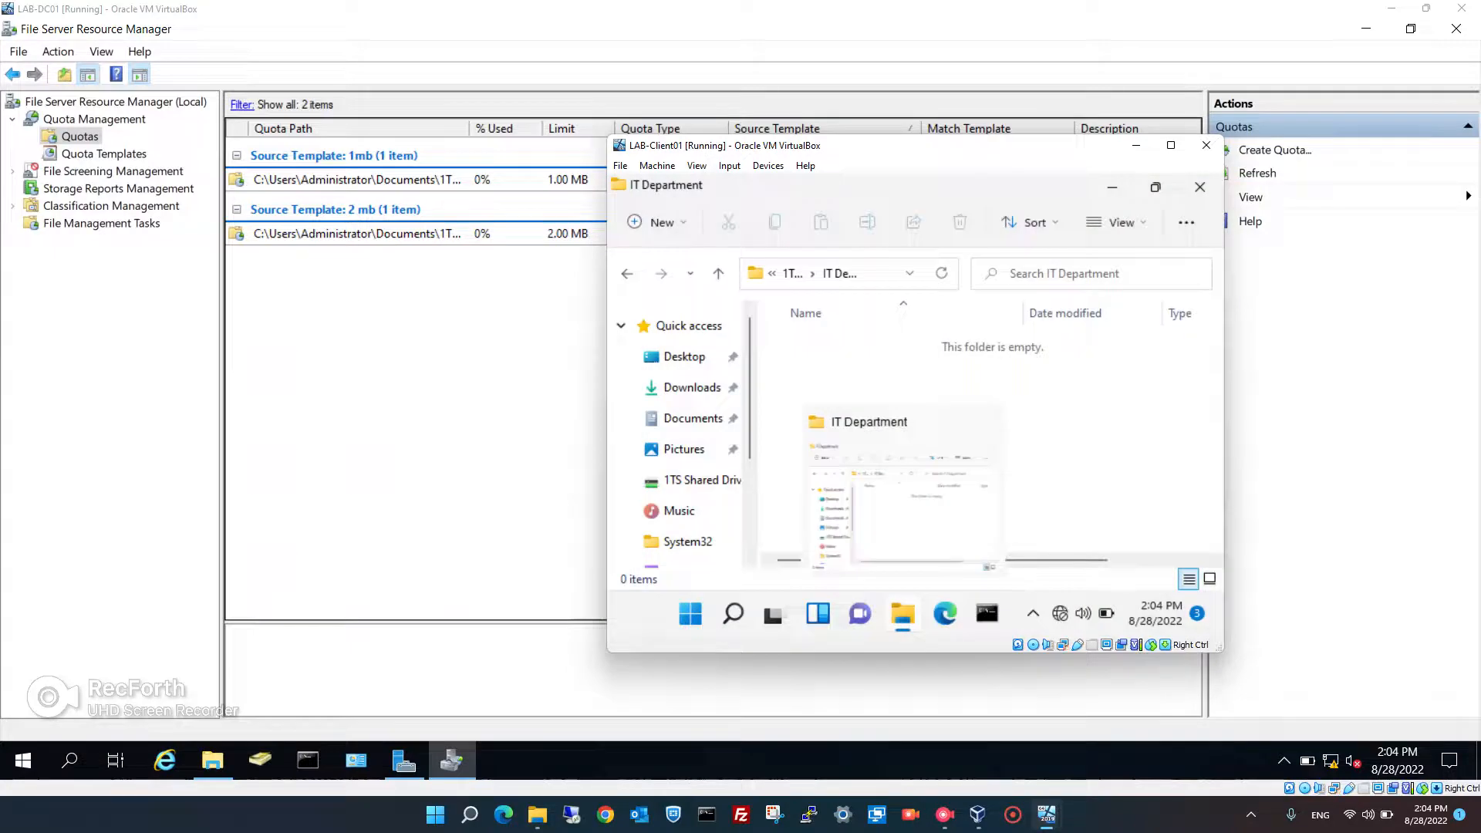
- Maximize the client VM and open a fresh File Explorer at 1TS Shared Drive (M:) > IT Department
{"action": "left_click", "coordinate": [1200, 186]}
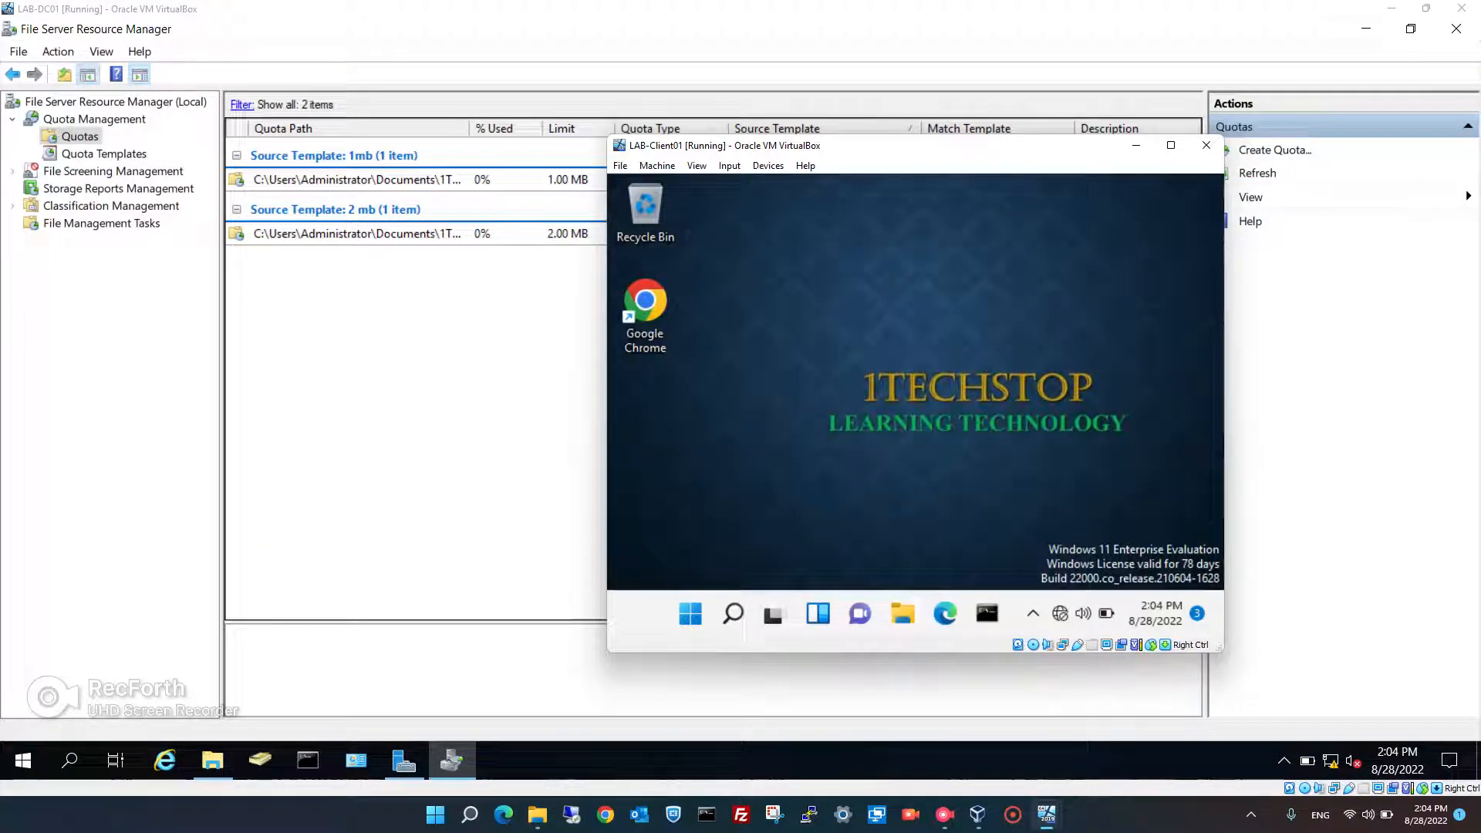
{"action": "left_click", "coordinate": [903, 613]}
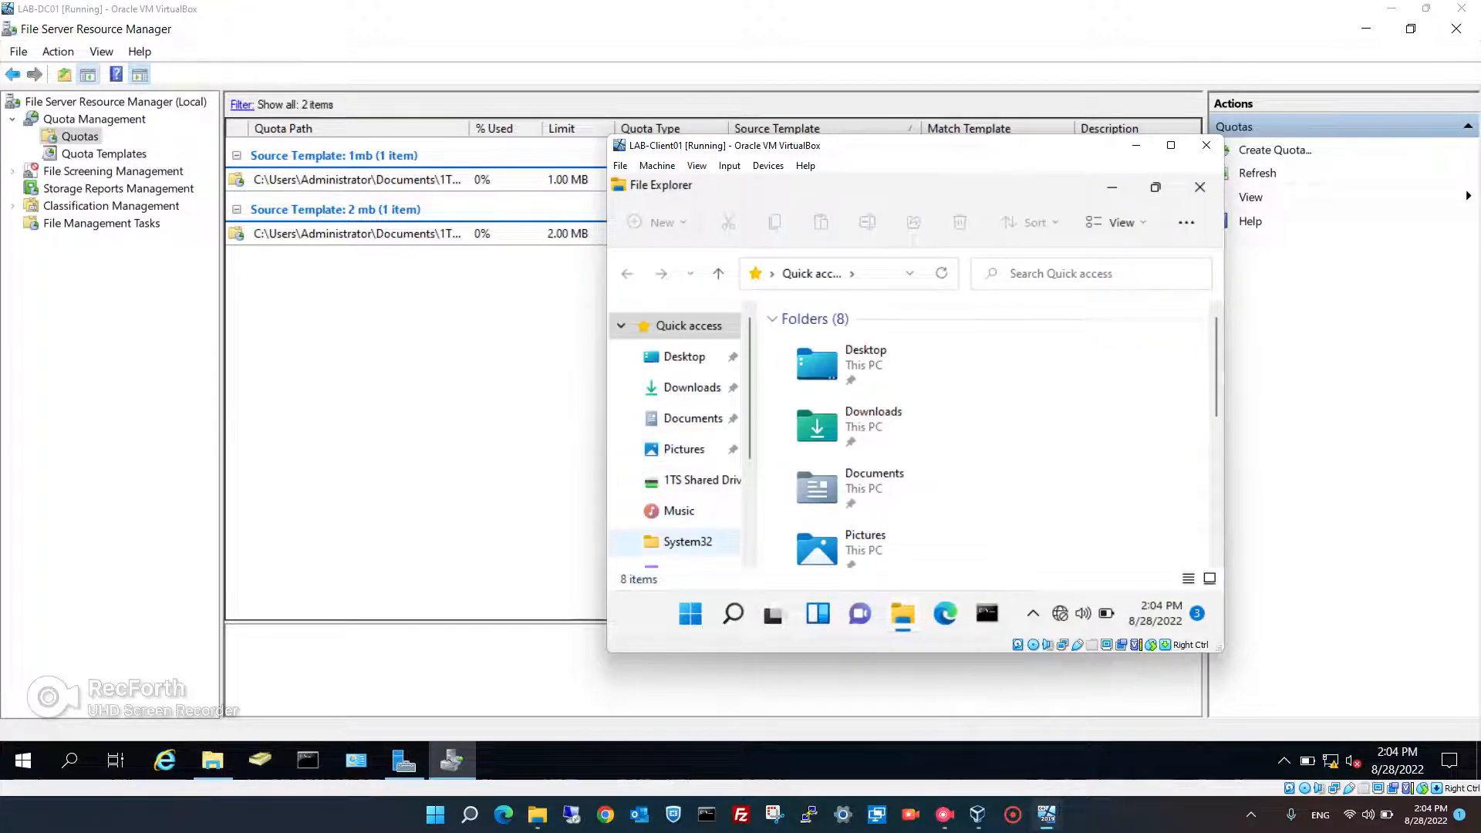
{"action": "scroll", "coordinate": [679, 509], "scroll_direction": "down", "scroll_amount": 1}
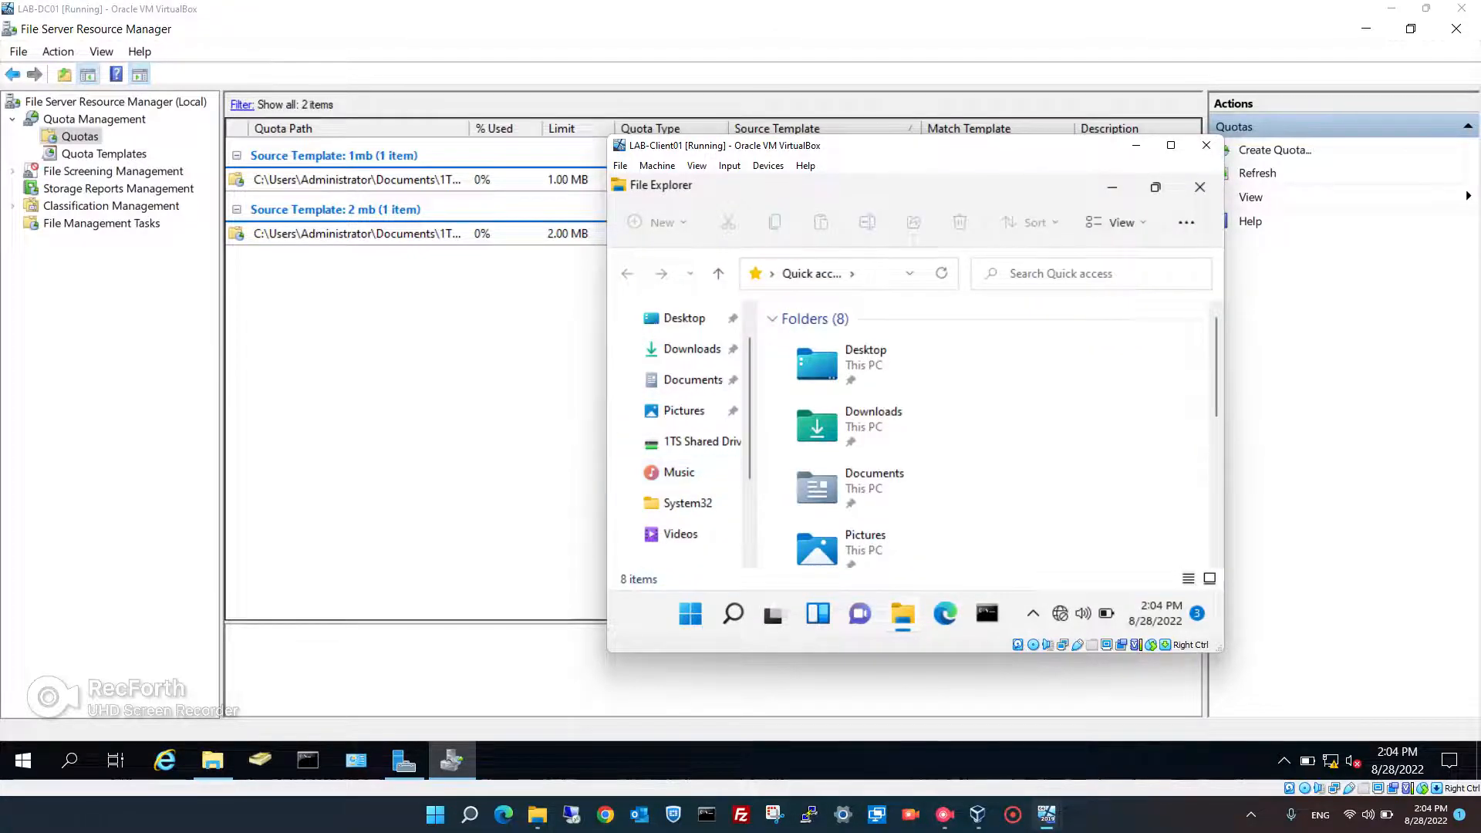
{"action": "left_click", "coordinate": [1171, 145]}
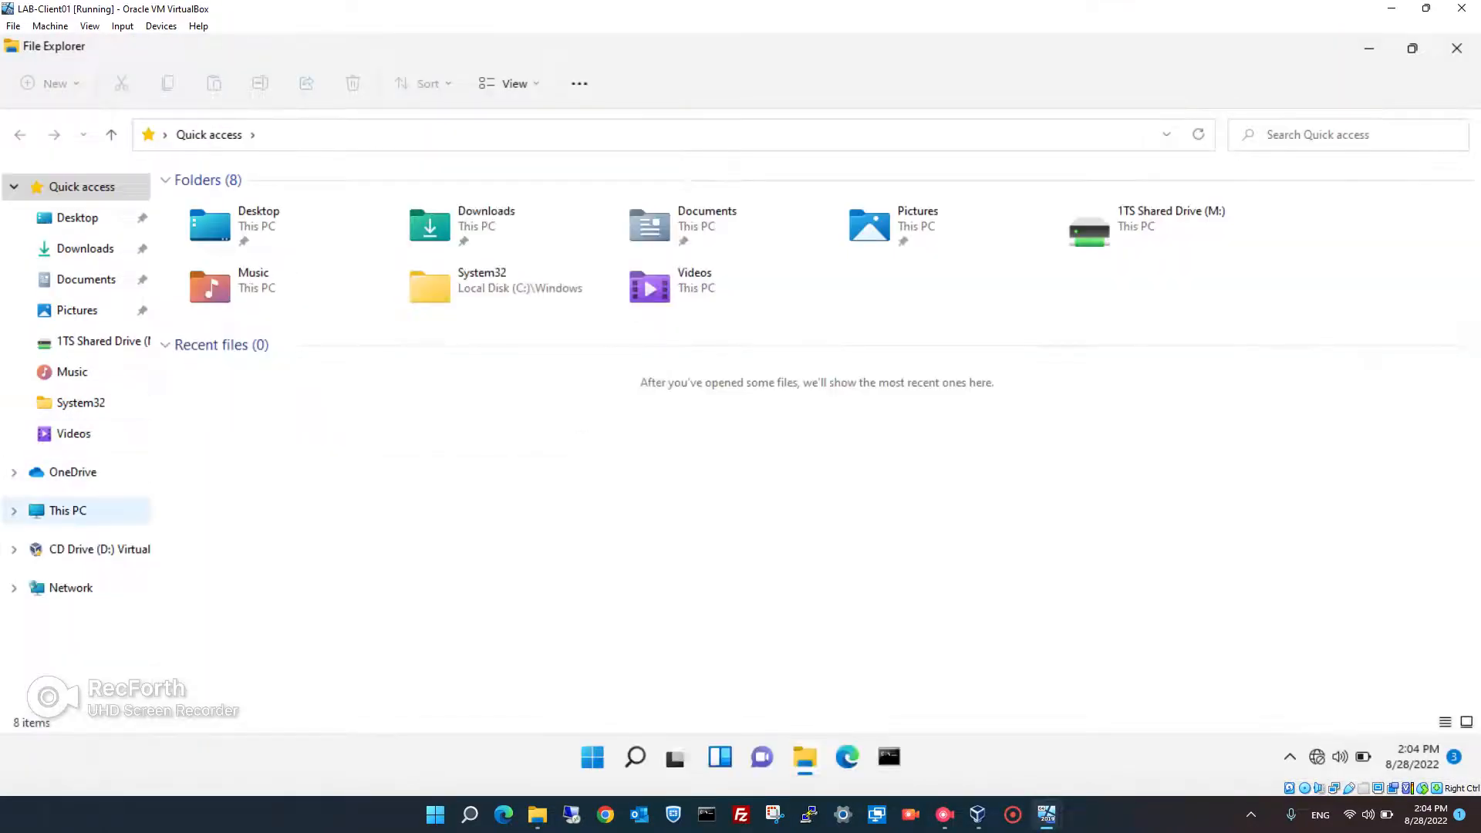
{"action": "left_click", "coordinate": [68, 511]}
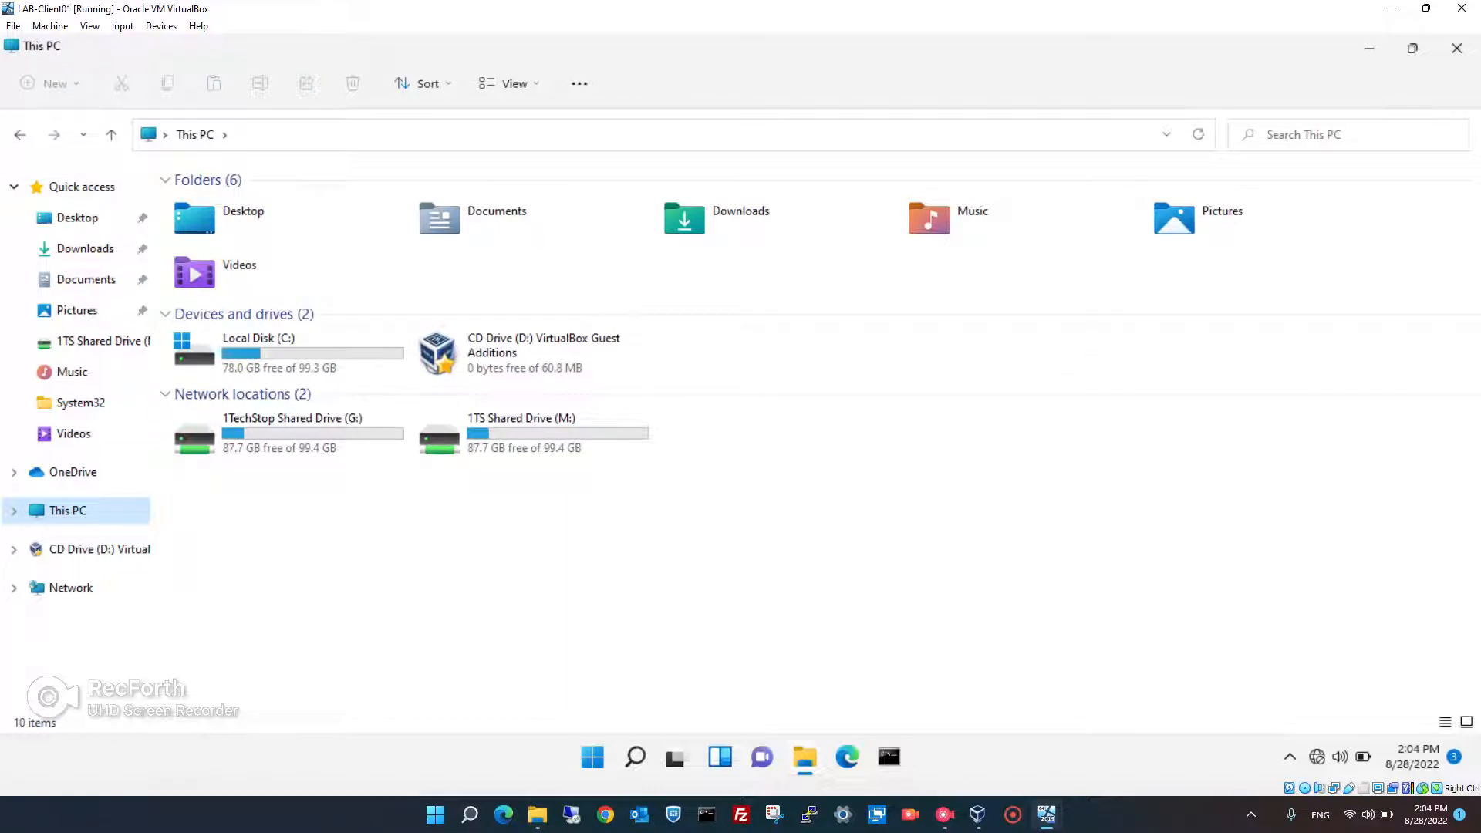
{"action": "double_click", "coordinate": [533, 432]}
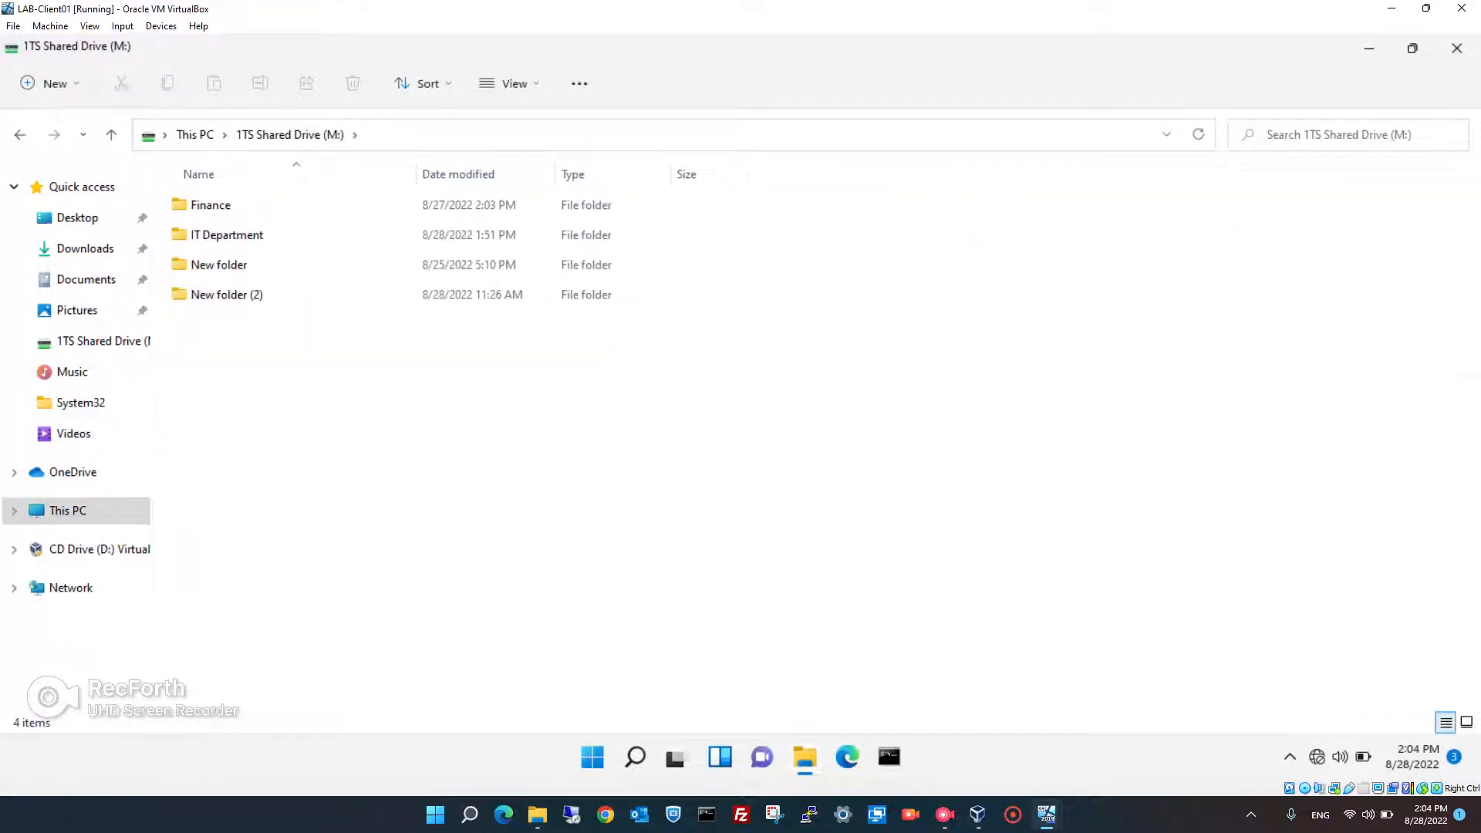
{"action": "left_click", "coordinate": [231, 235]}
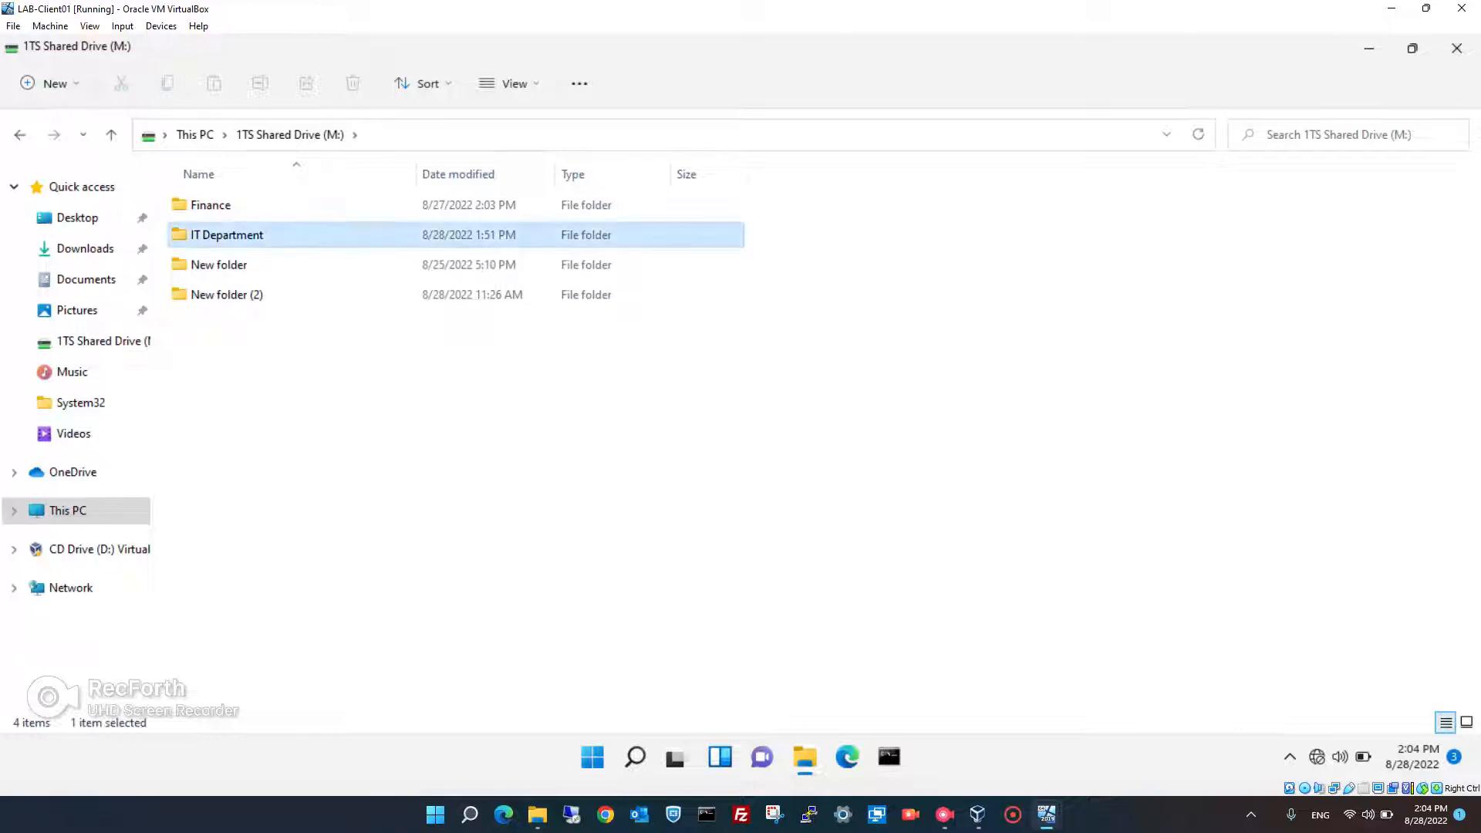
{"action": "key", "text": "Return"}
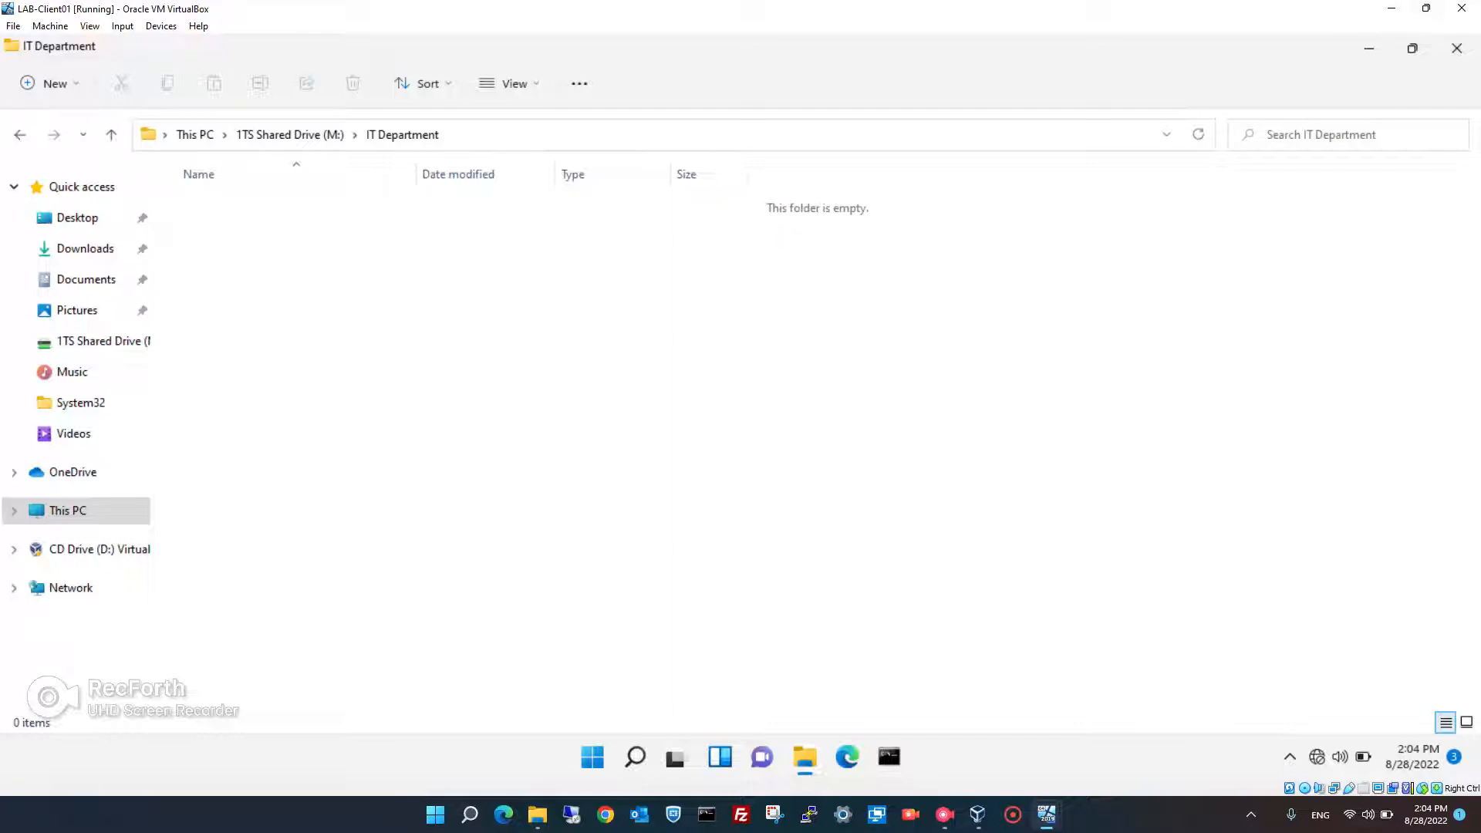
- Copy the four selected 1TechStop files from the host folder into IT Department
{"action": "left_click", "coordinate": [538, 815]}
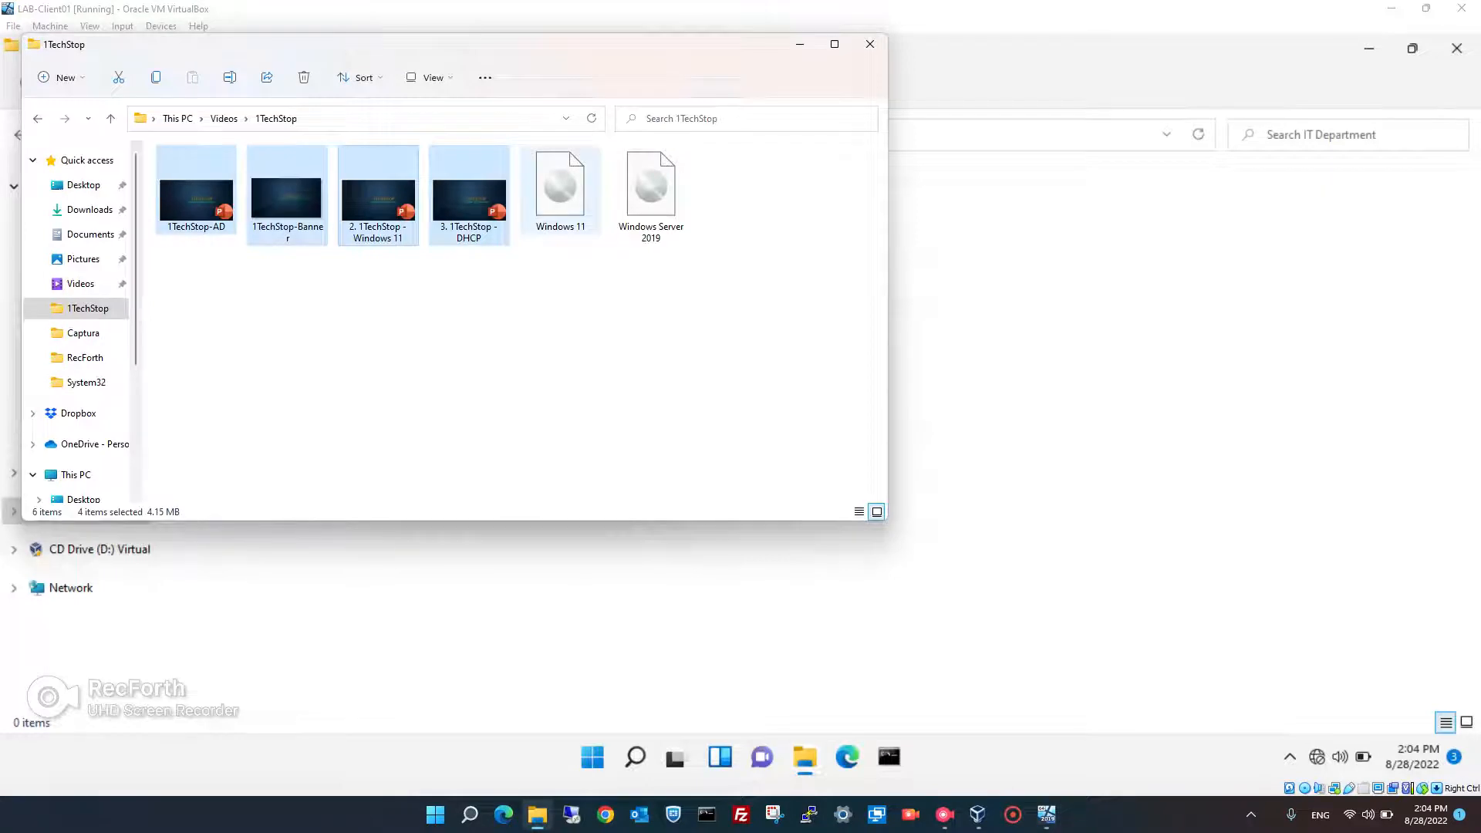
{"action": "left_click_drag", "start_coordinate": [614, 53], "coordinate": [1073, 199]}
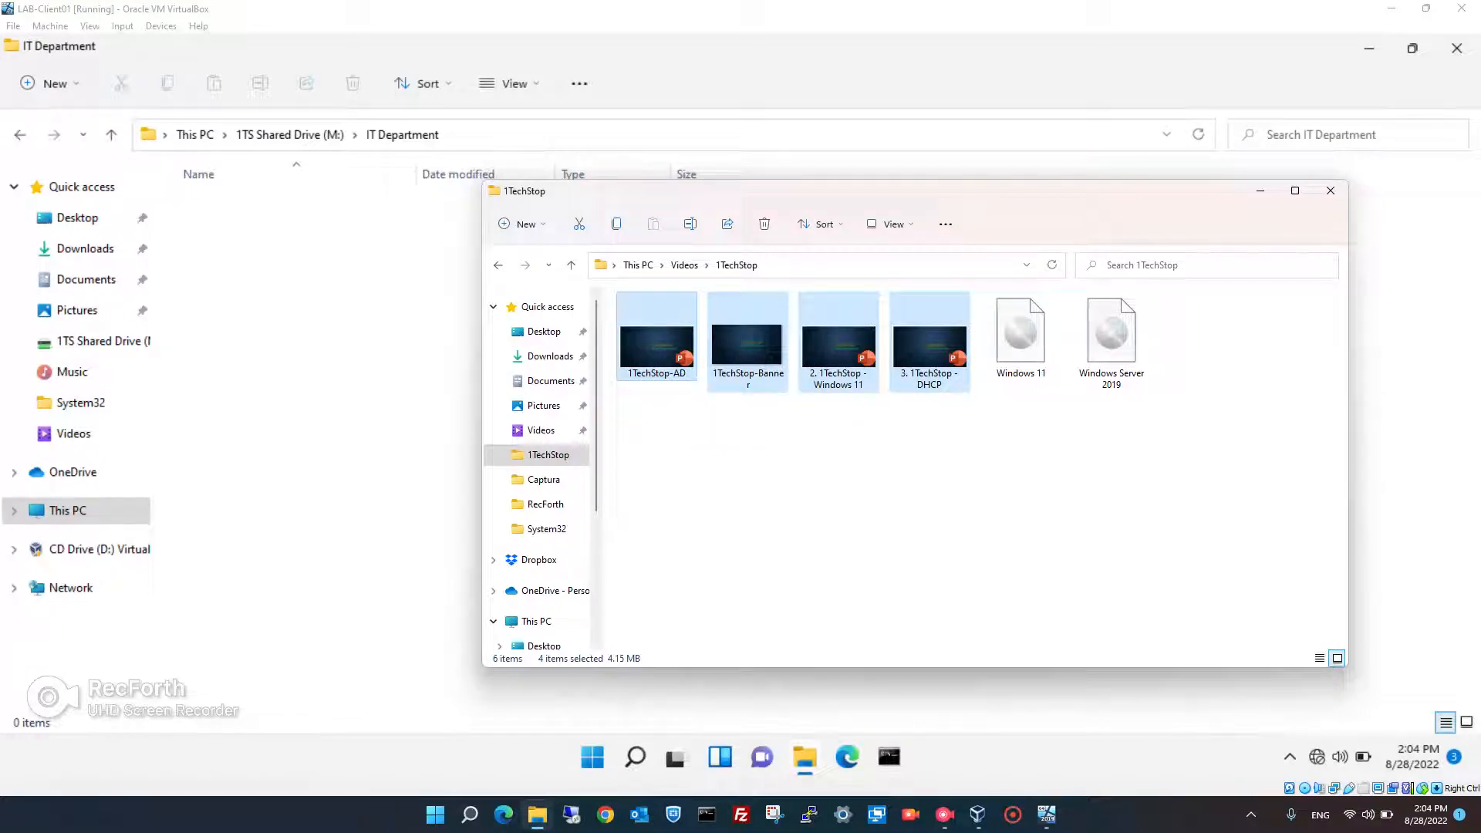
{"action": "left_click_drag", "start_coordinate": [644, 351], "coordinate": [331, 376]}
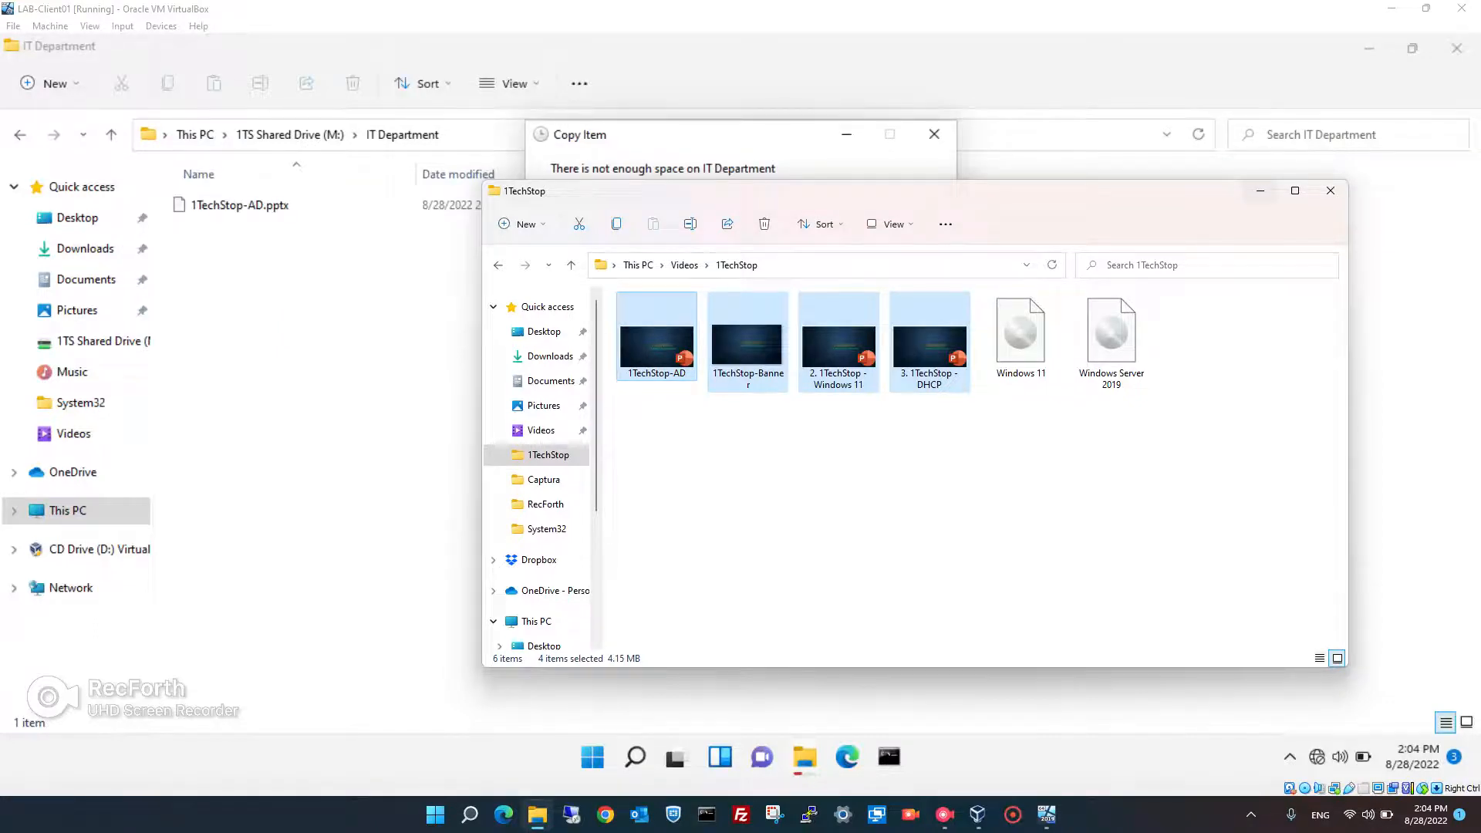
- Cancel the out-of-space copy, keeping only 1TechStop-AD.pptx, and switch back to LAB-DC01
{"action": "left_click", "coordinate": [1260, 190]}
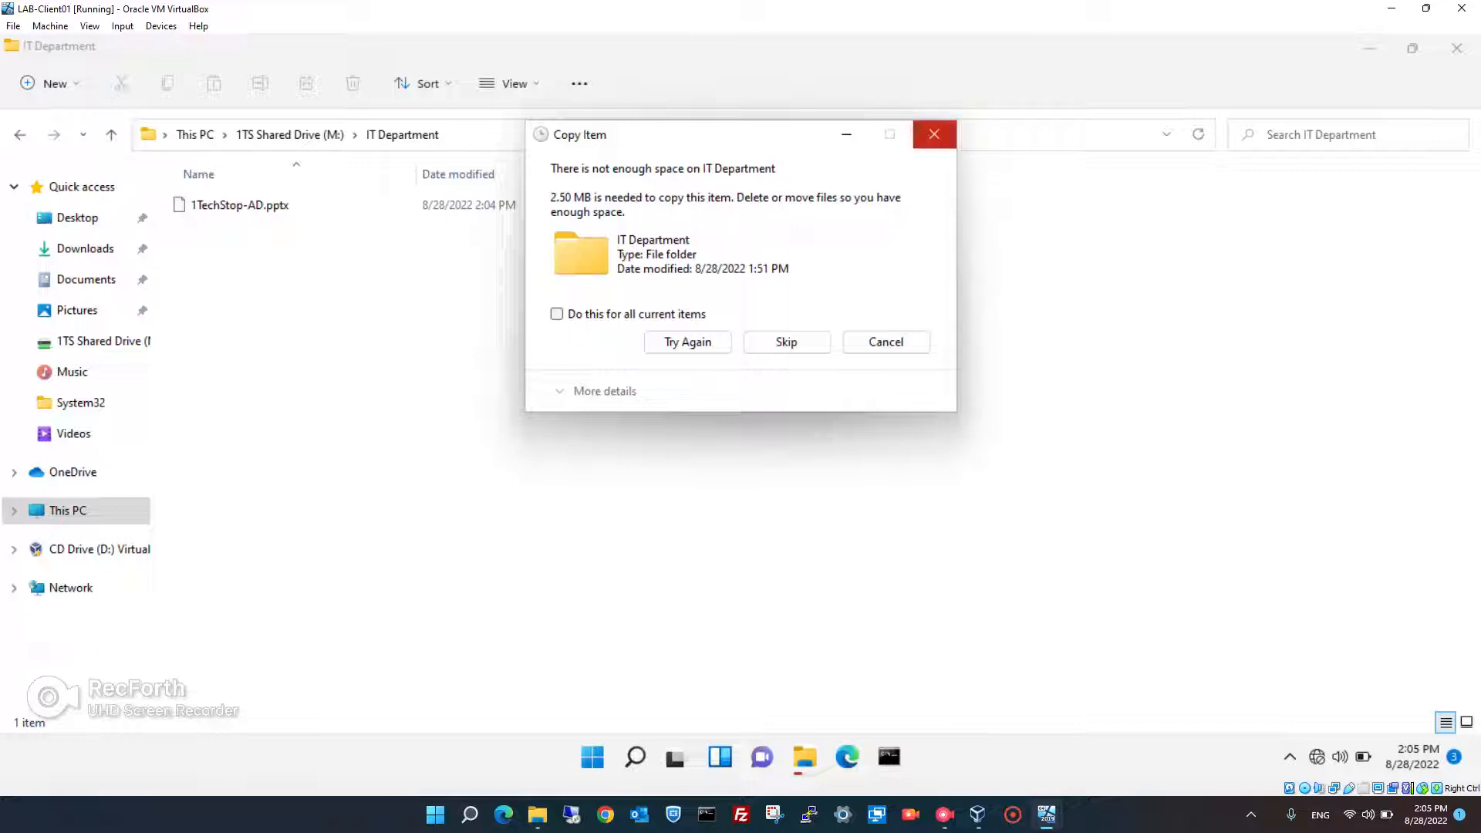
{"action": "left_click", "coordinate": [886, 342]}
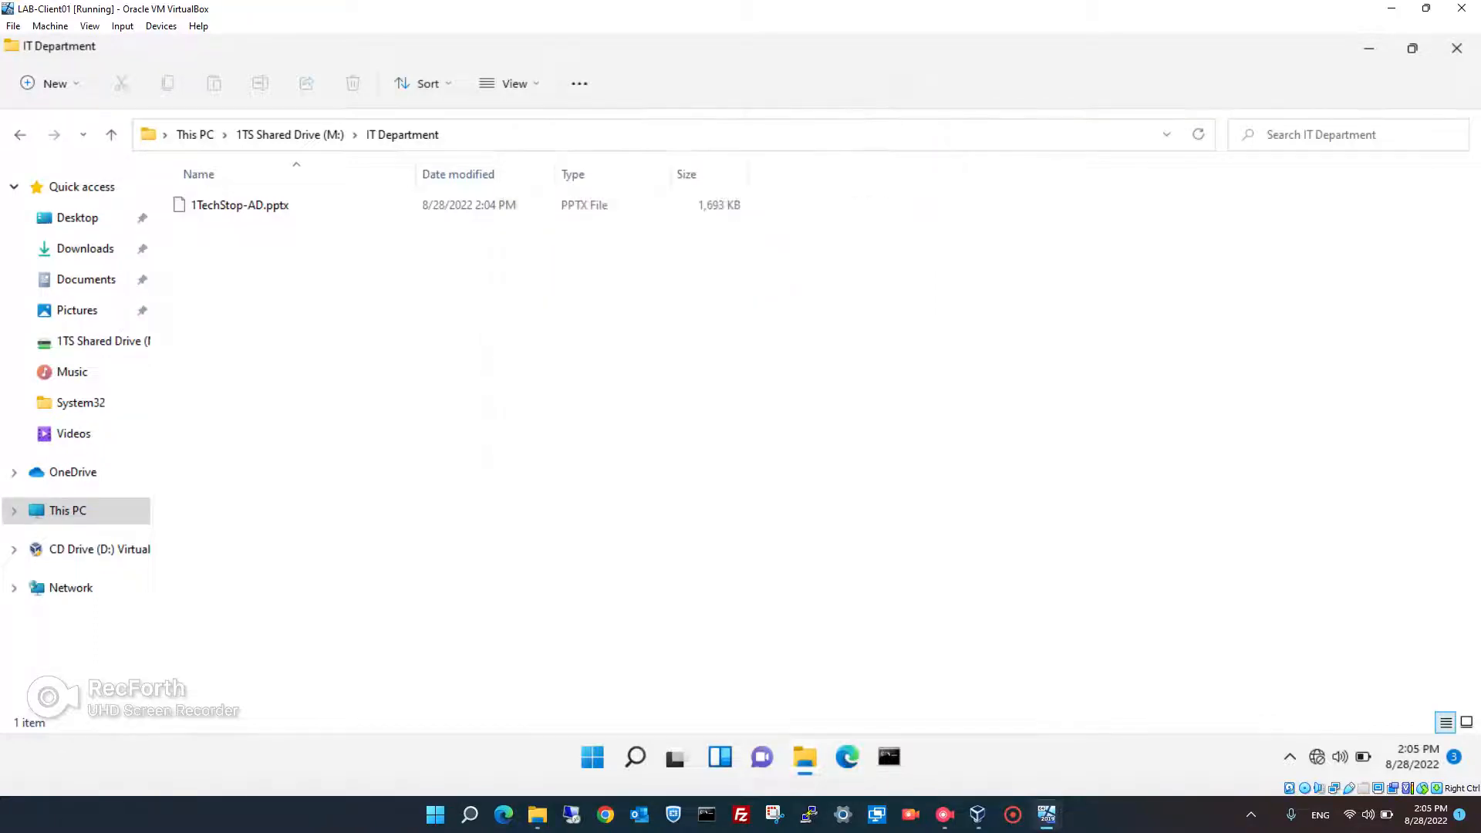
{"action": "left_click", "coordinate": [1048, 814]}
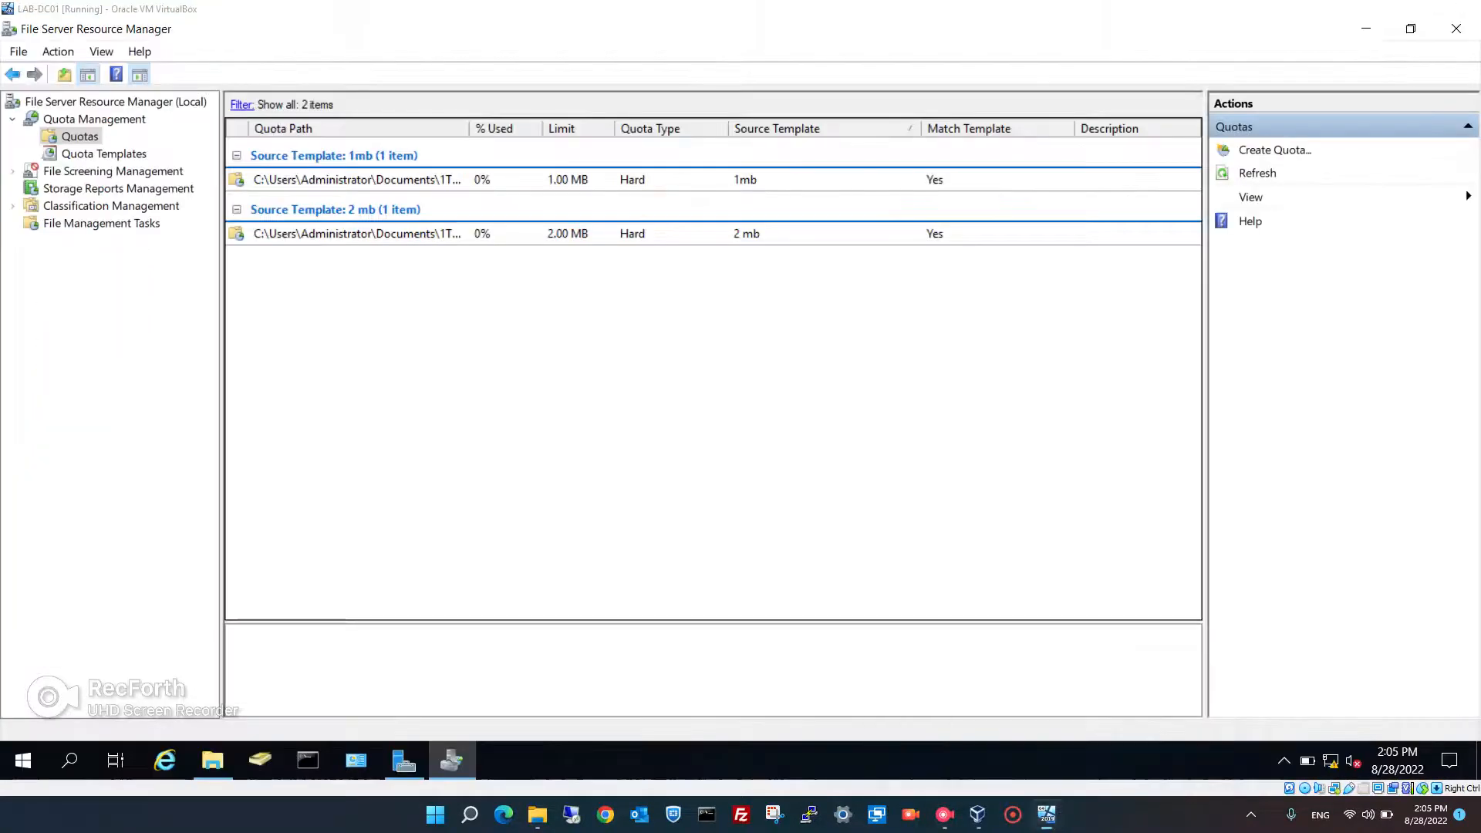
{"action": "left_click", "coordinate": [962, 737]}
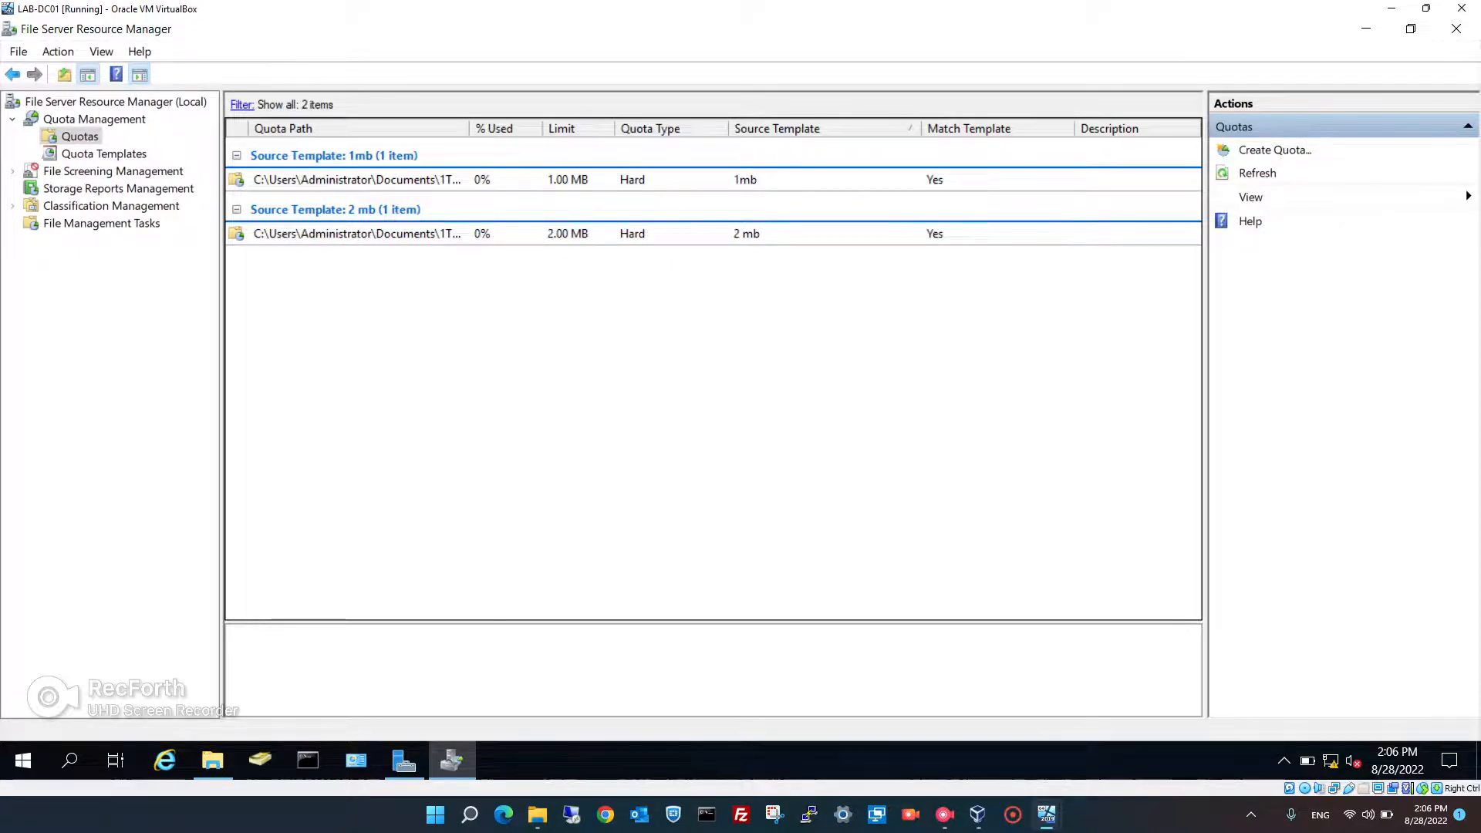
- Expand File Screening Management and display its File Groups list
{"action": "left_click", "coordinate": [113, 171]}
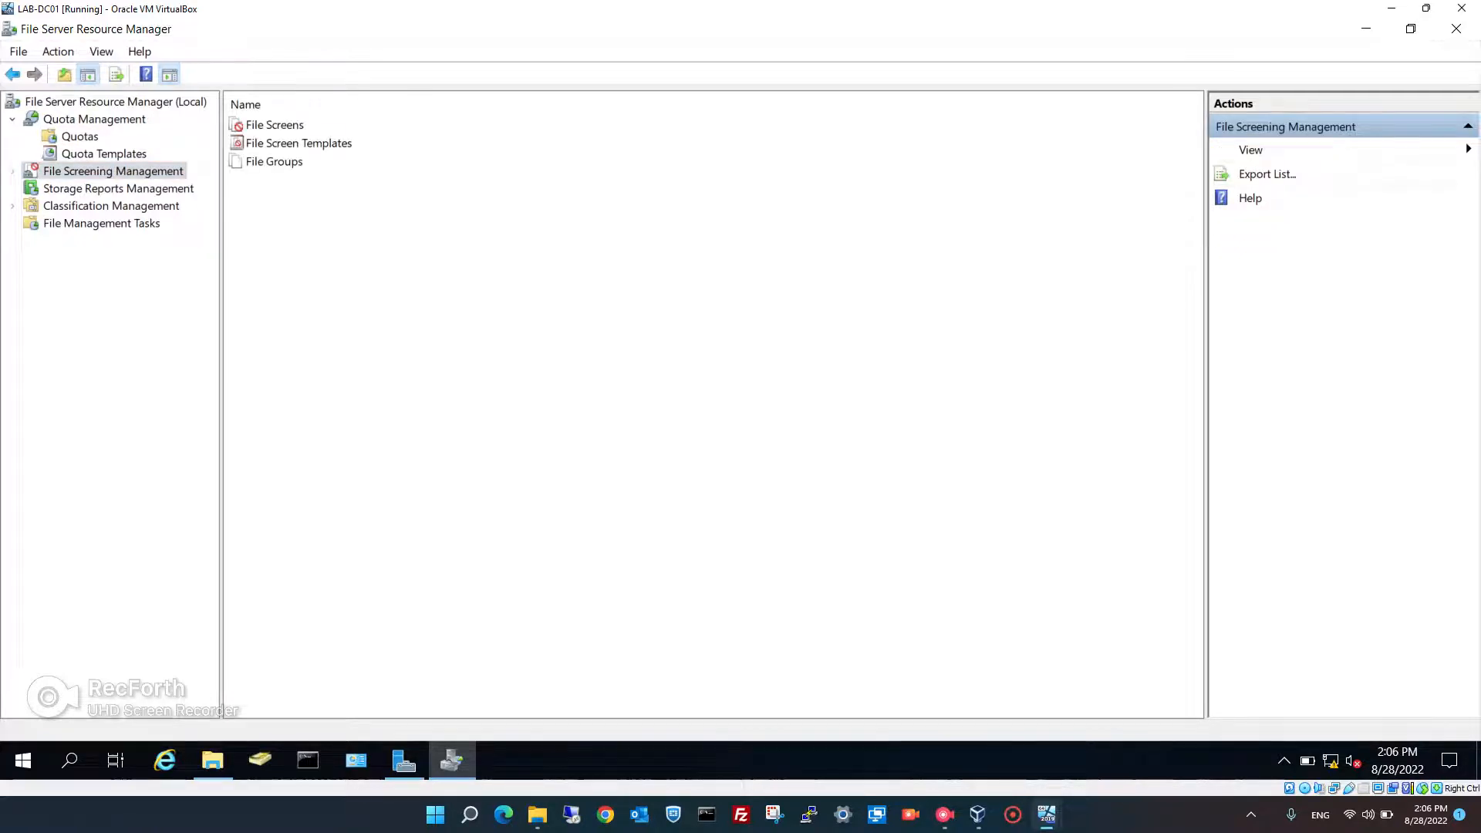
{"action": "key", "text": "Right"}
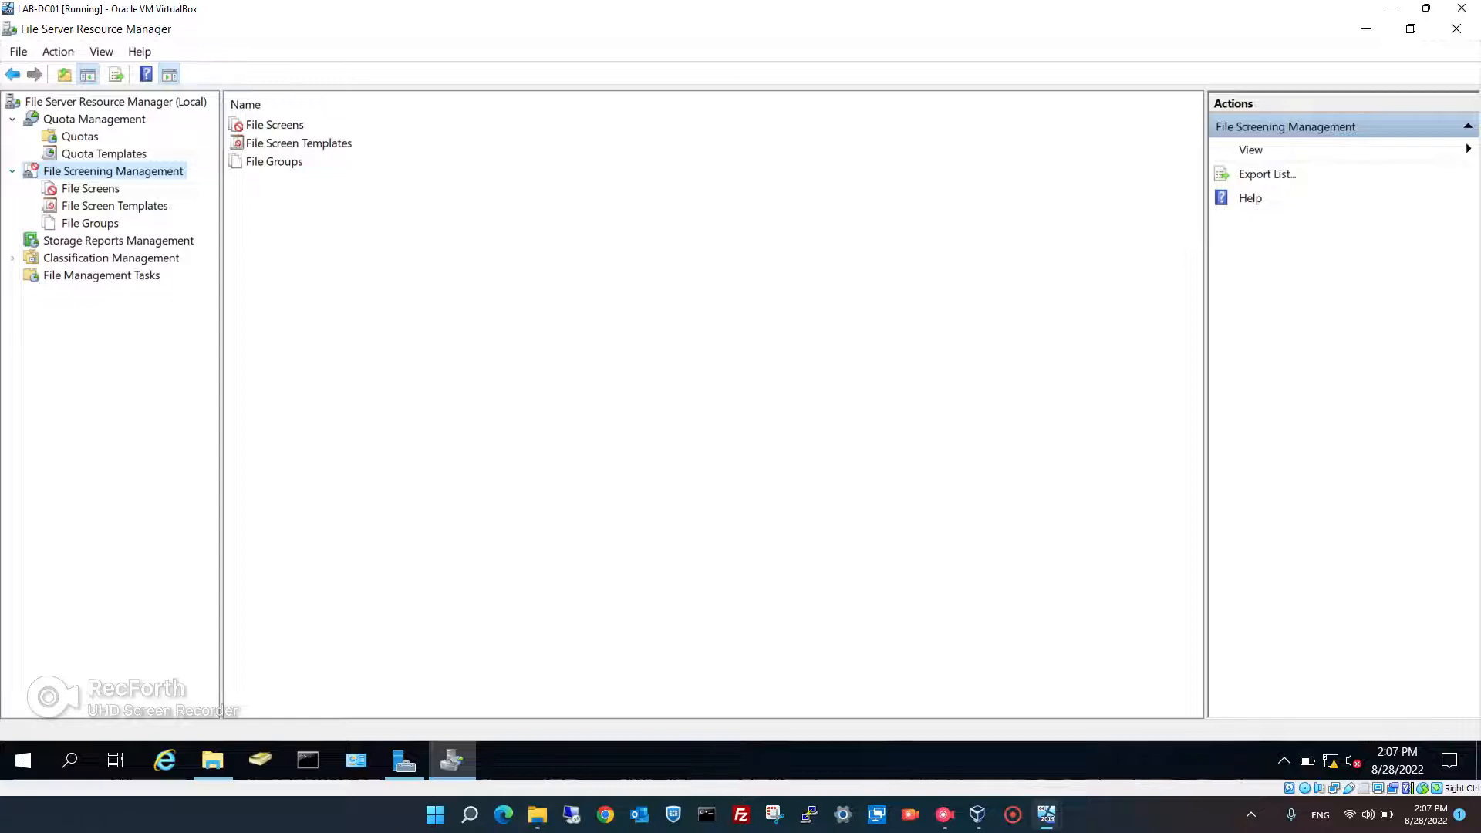
{"action": "left_click", "coordinate": [91, 223]}
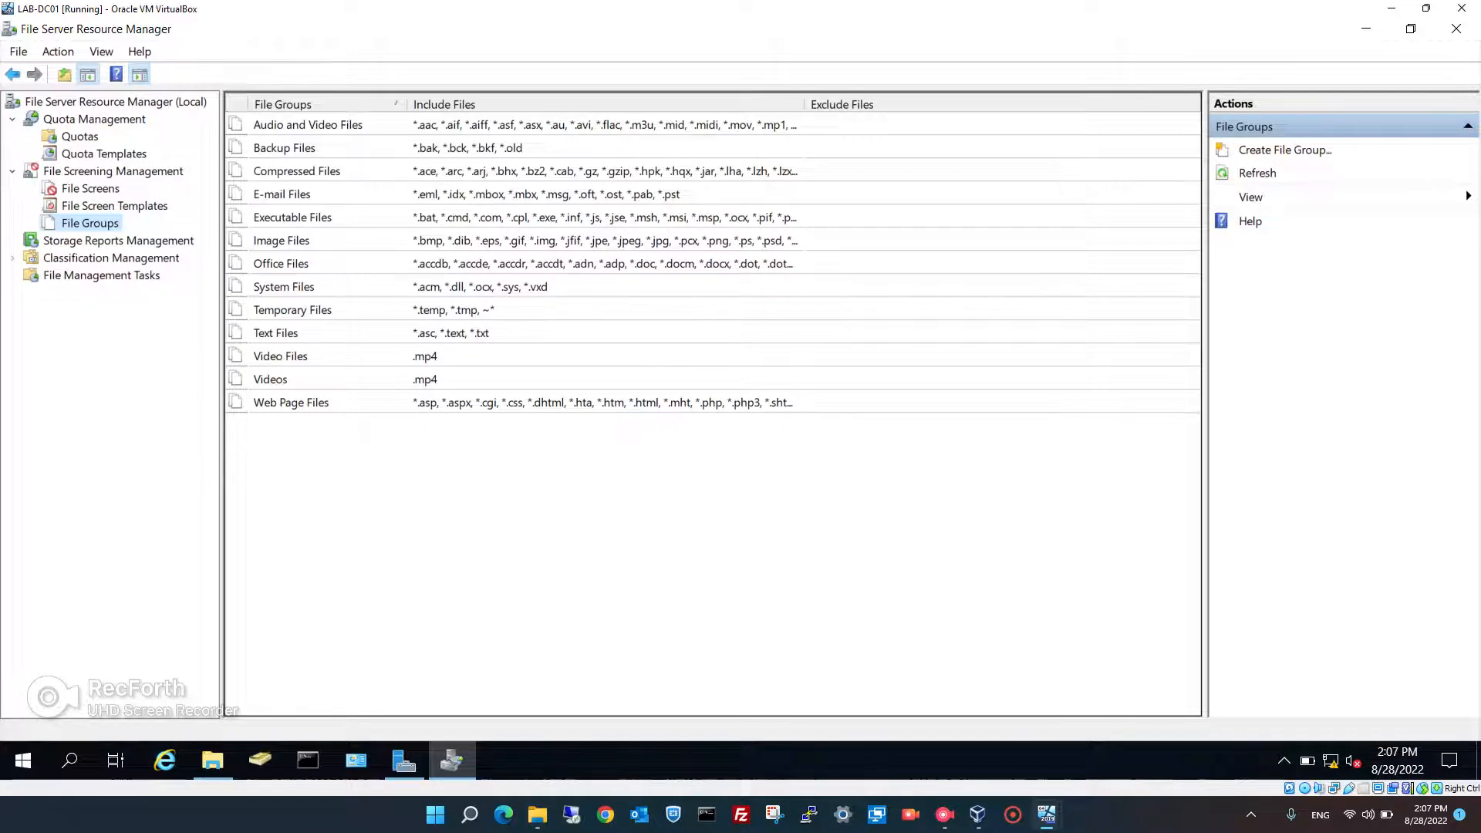
- Create the file group 'Audio and Video Test' including .mp3 and .mp4 files
{"action": "right_click", "coordinate": [340, 448]}
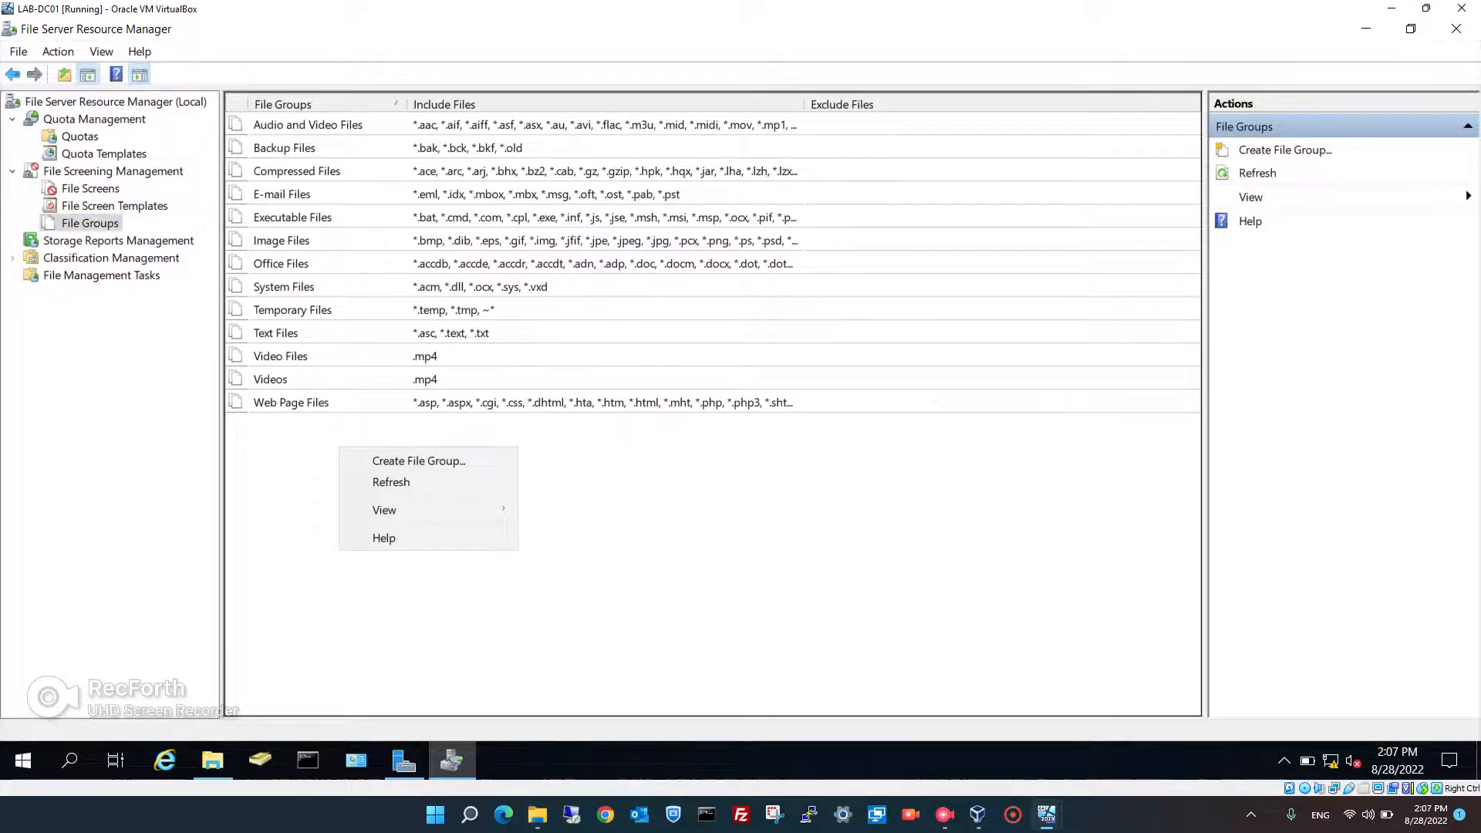
{"action": "left_click", "coordinate": [419, 461]}
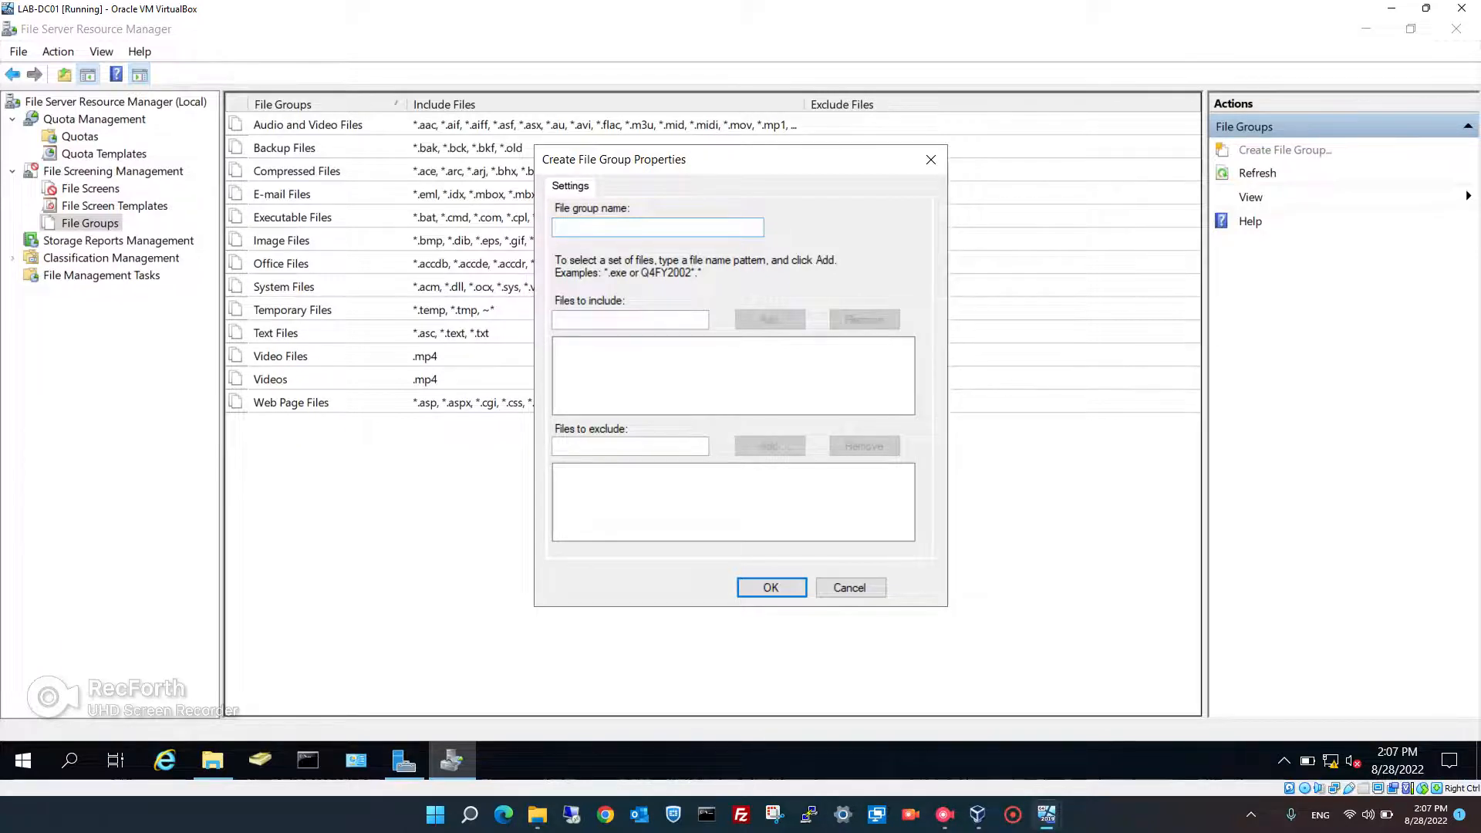
{"action": "type", "text": "Audio and Video Test"}
{"action": "left_click", "coordinate": [631, 319]}
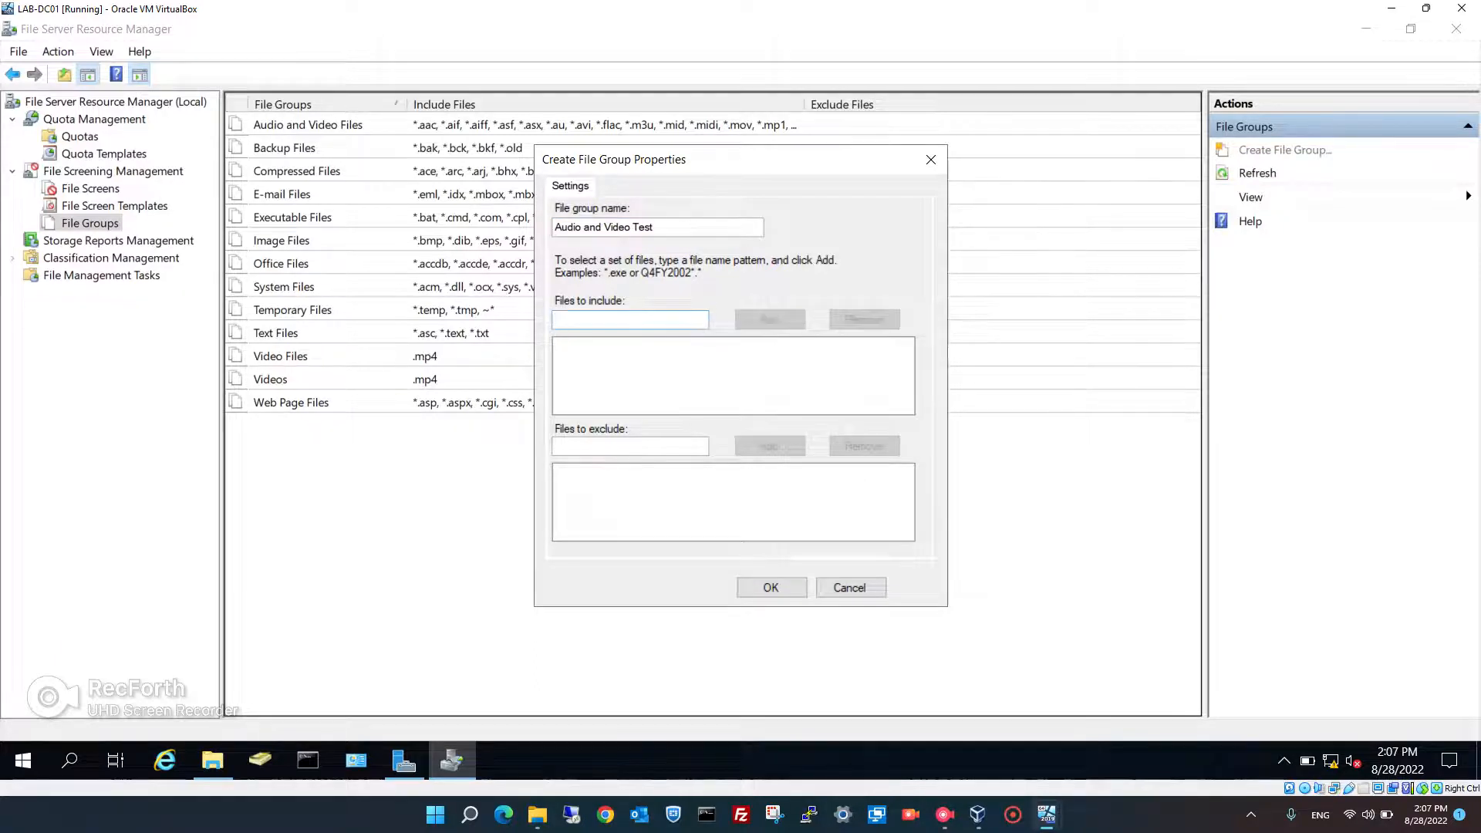
{"action": "type", "text": ".mp3"}
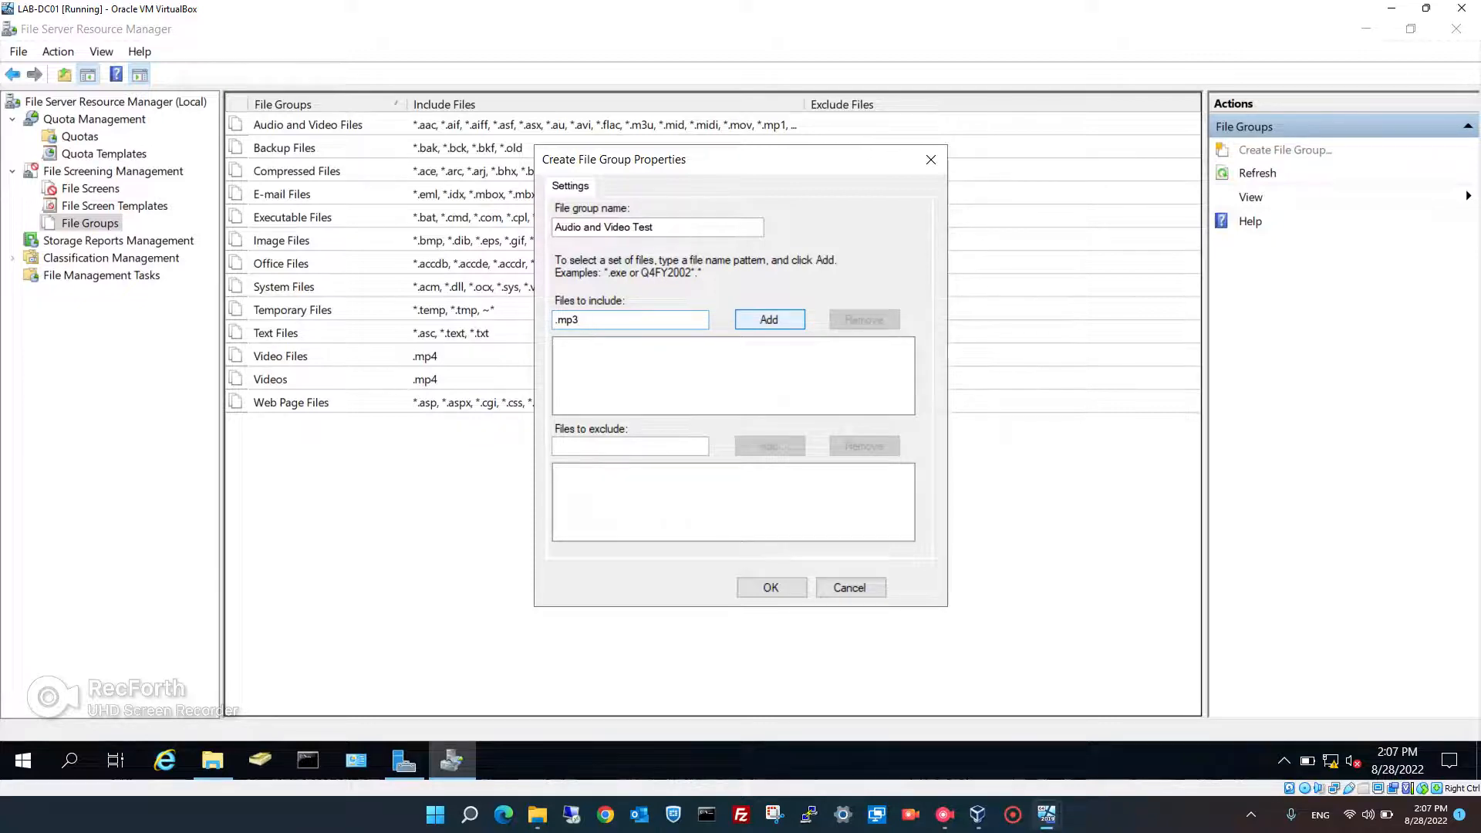
{"action": "key", "text": "Return"}
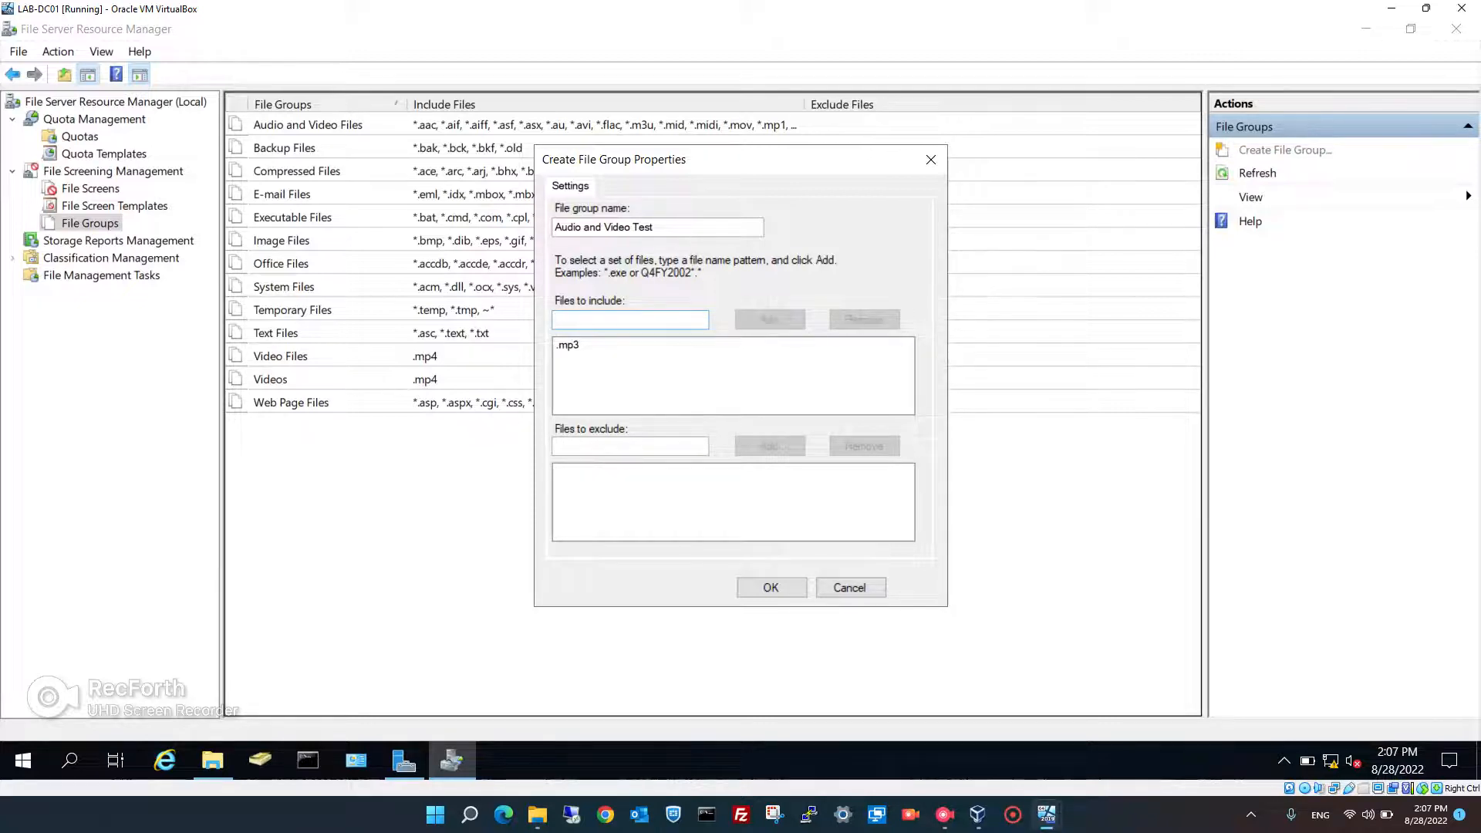
{"action": "type", "text": ".mp"}
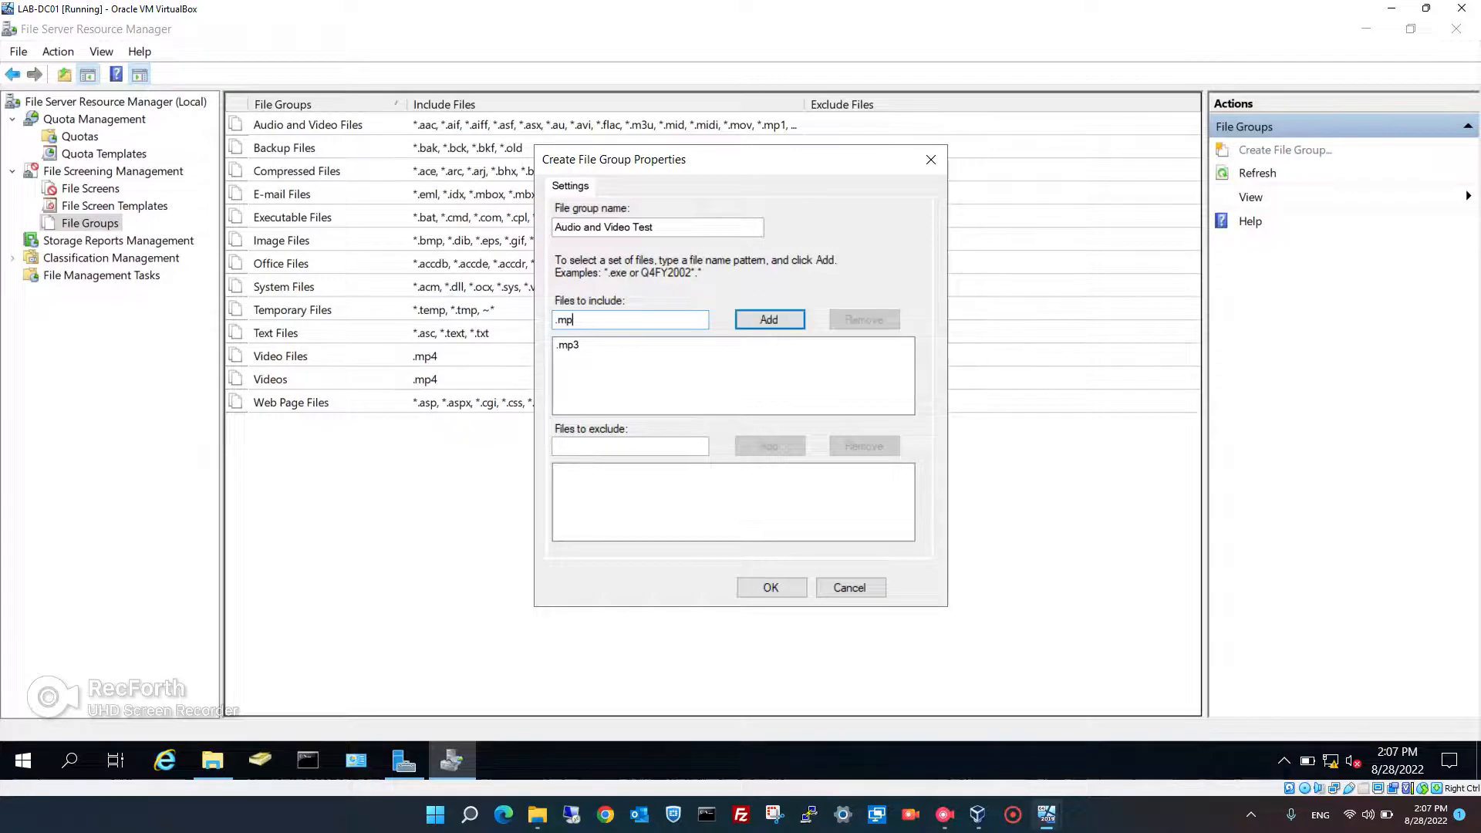
{"action": "type", "text": "4"}
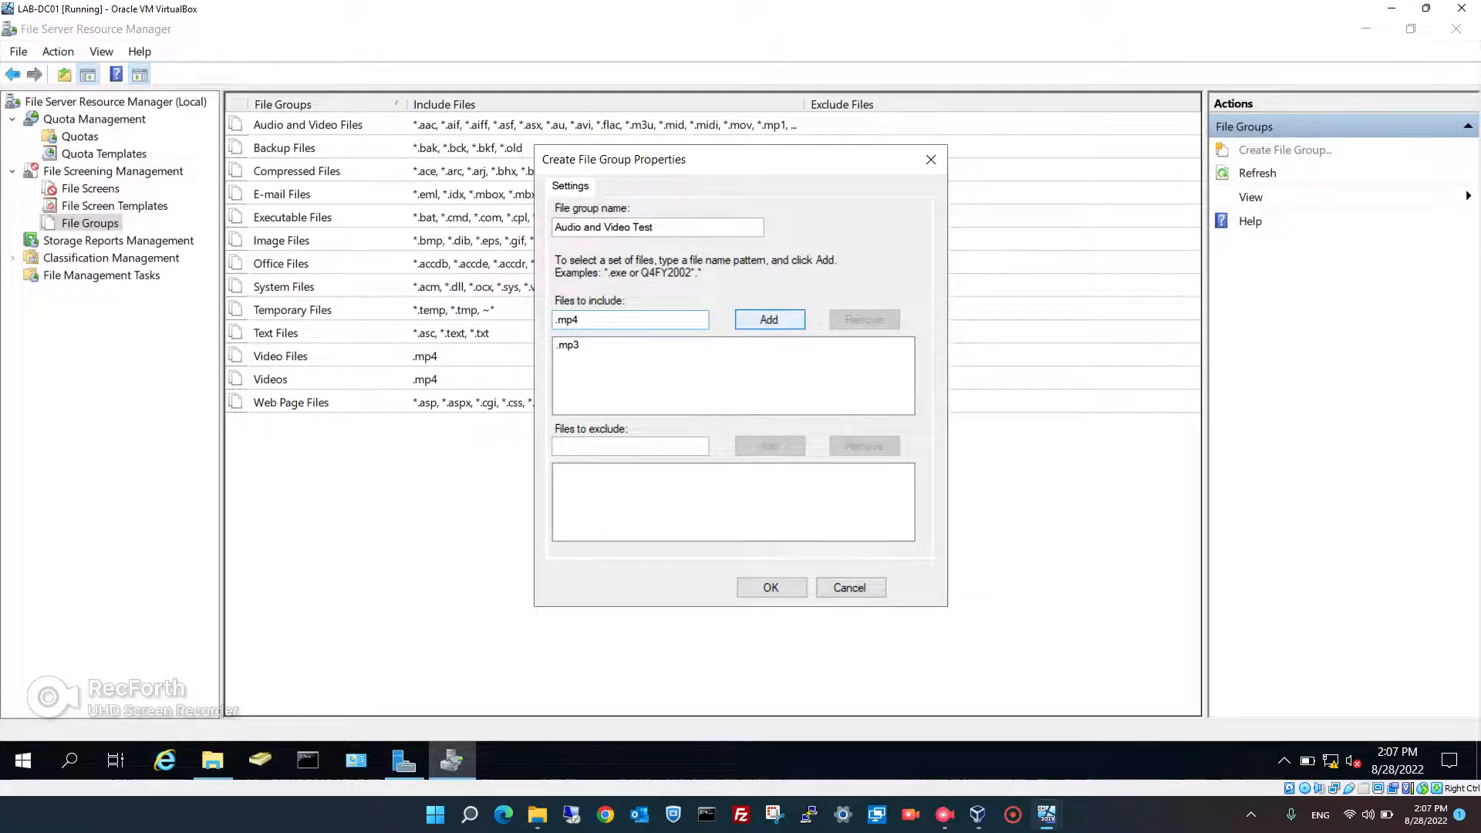
{"action": "key", "text": "Return"}
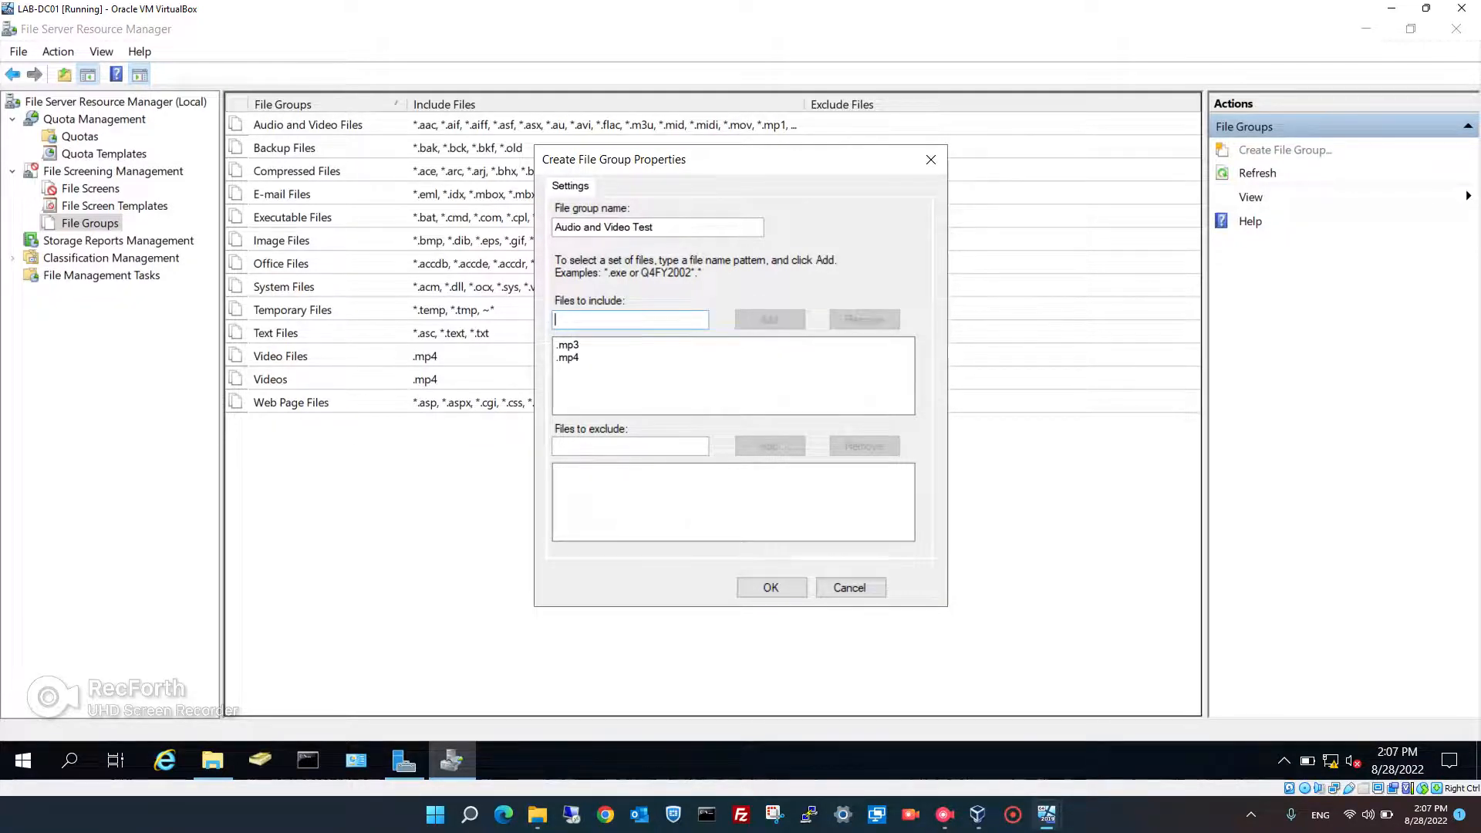
{"action": "key", "text": "Return"}
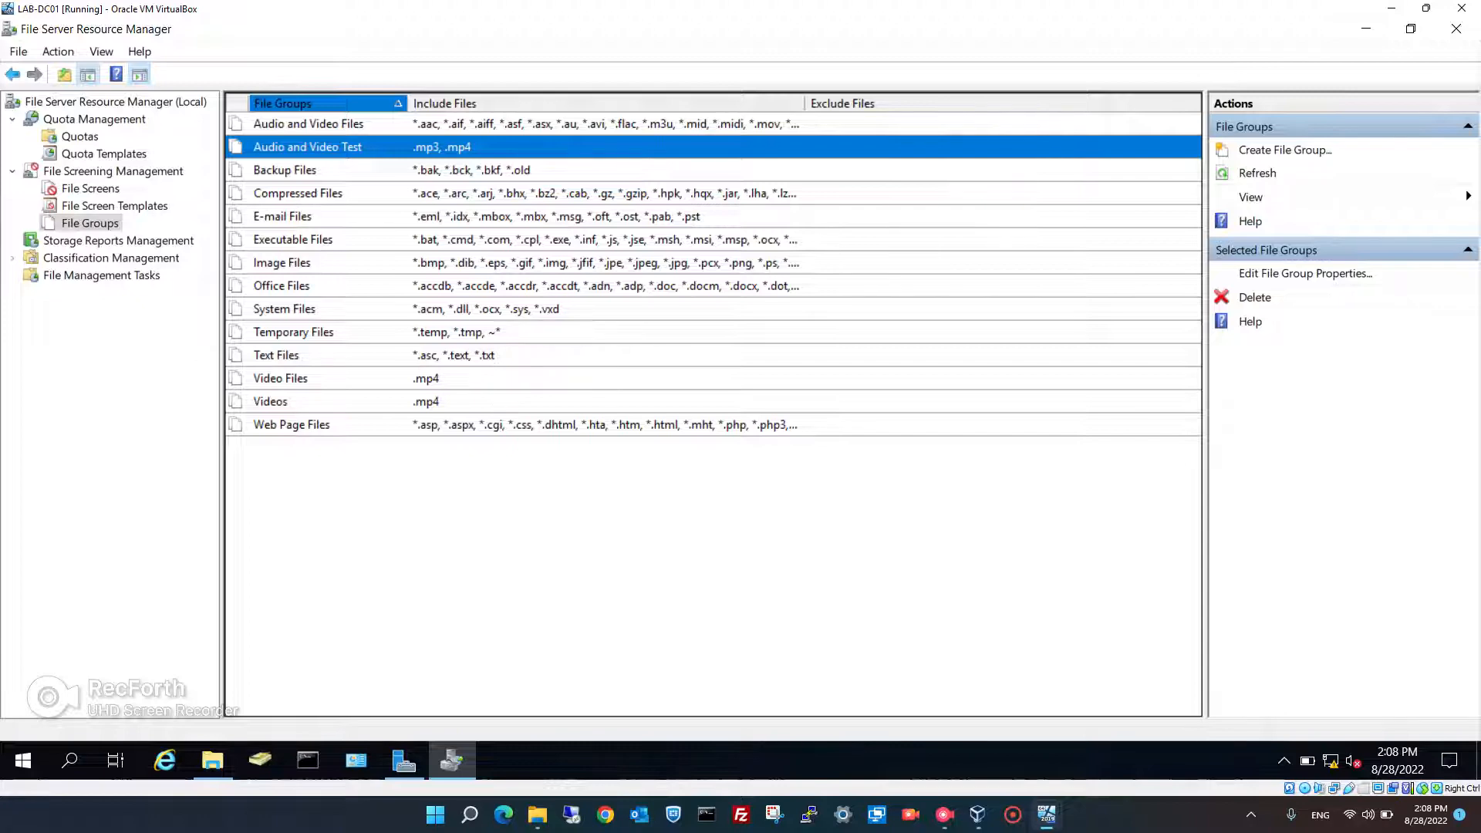
- Review the Audio and Video Files group's properties and close them unchanged
{"action": "double_click", "coordinate": [309, 124]}
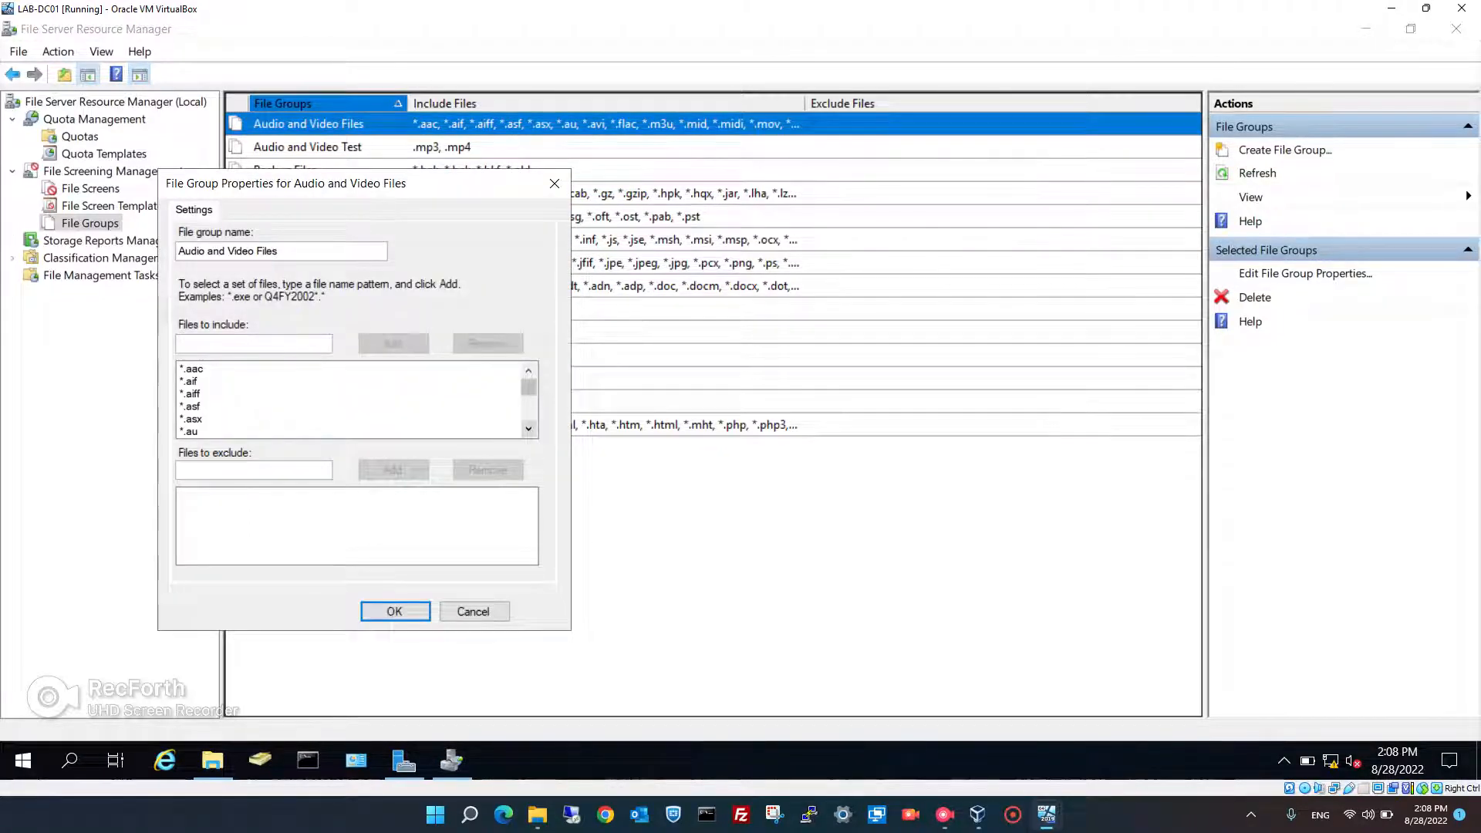
{"action": "scroll", "coordinate": [529, 429], "scroll_direction": "down", "scroll_amount": 5}
{"action": "scroll", "coordinate": [529, 429], "scroll_direction": "down", "scroll_amount": 7}
{"action": "scroll", "coordinate": [529, 429], "scroll_direction": "down", "scroll_amount": 9}
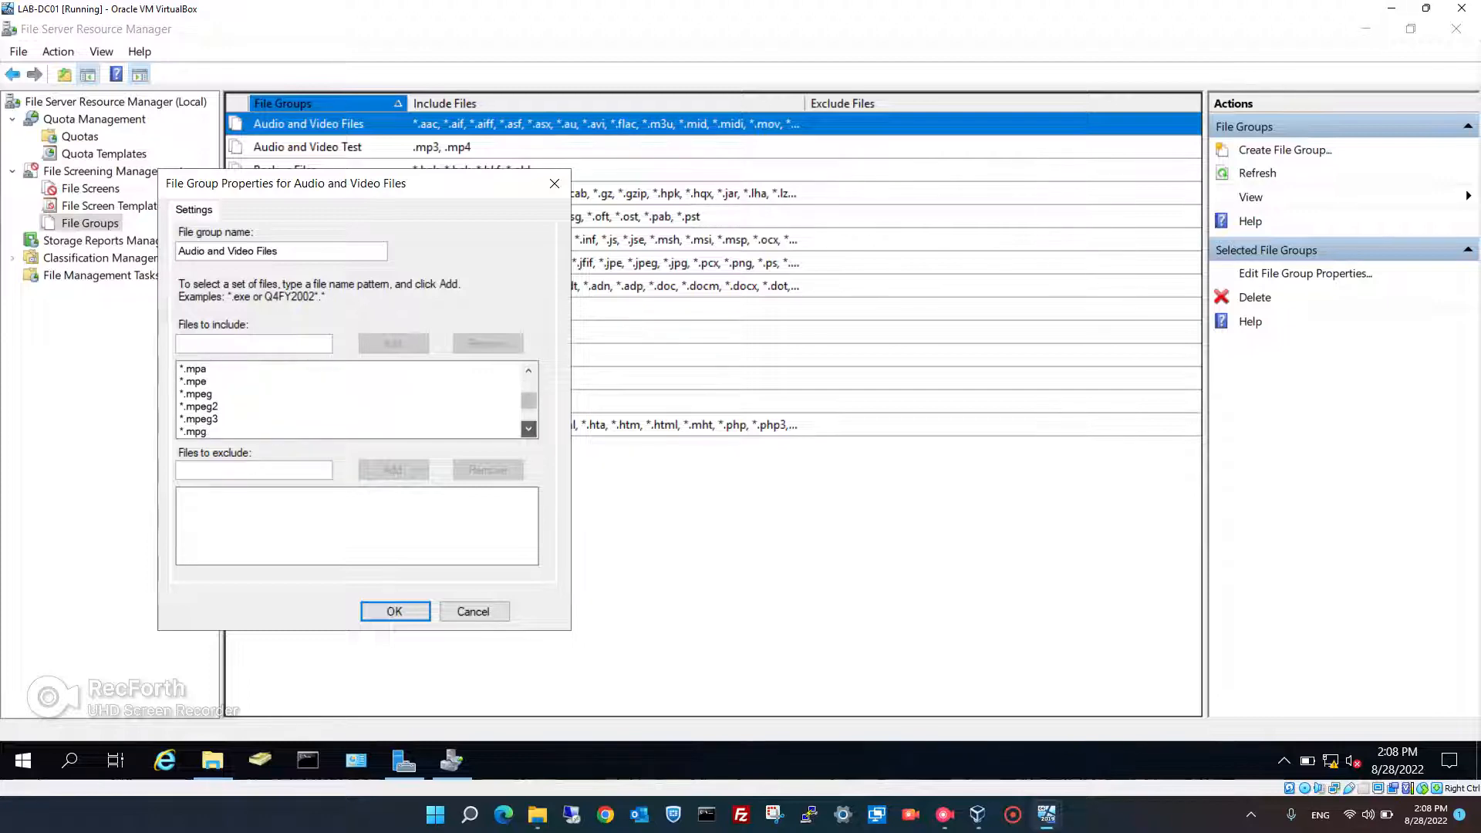
{"action": "scroll", "coordinate": [529, 429], "scroll_direction": "down", "scroll_amount": 7}
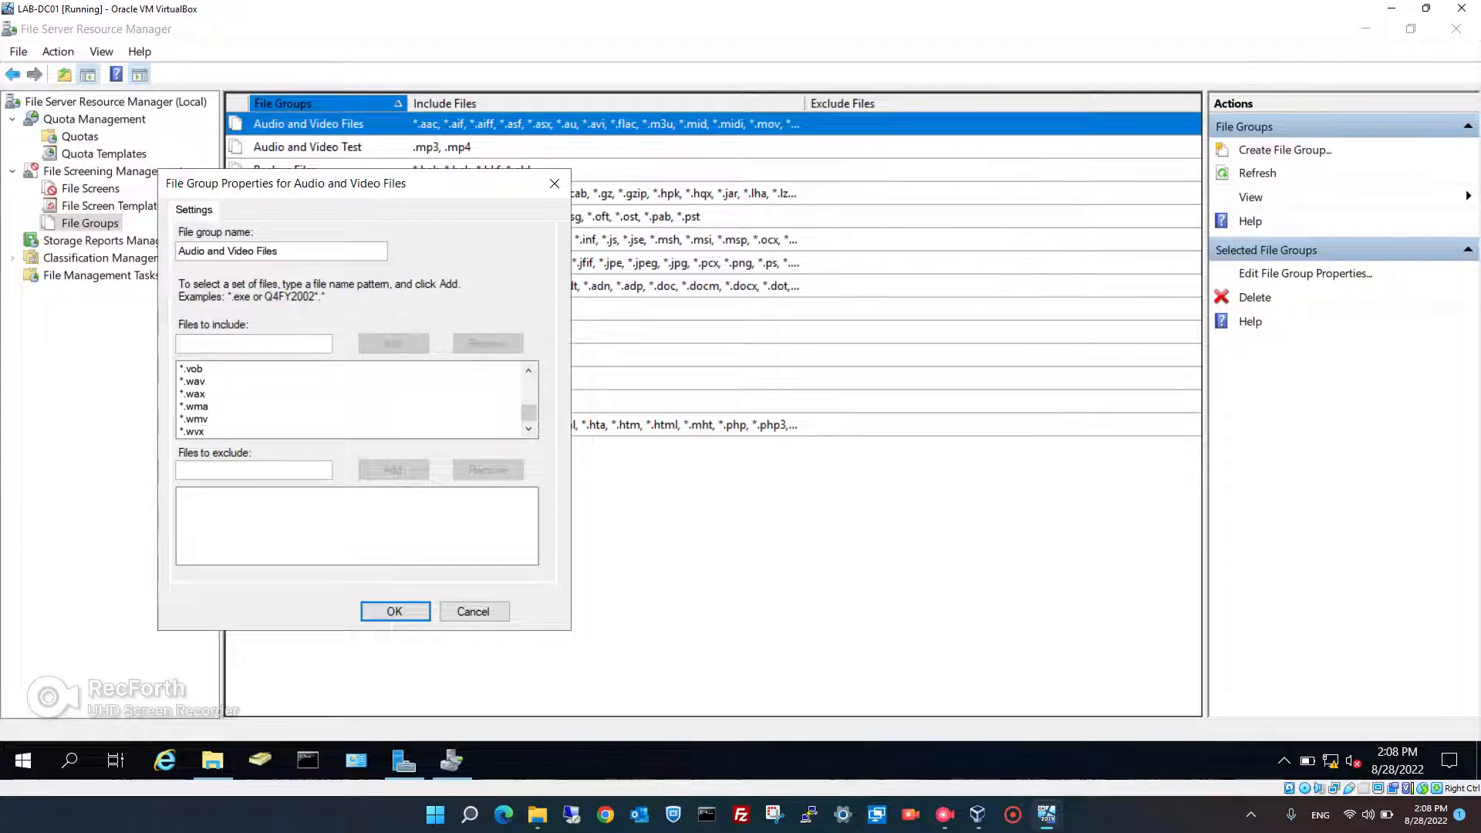
{"action": "left_click", "coordinate": [473, 611]}
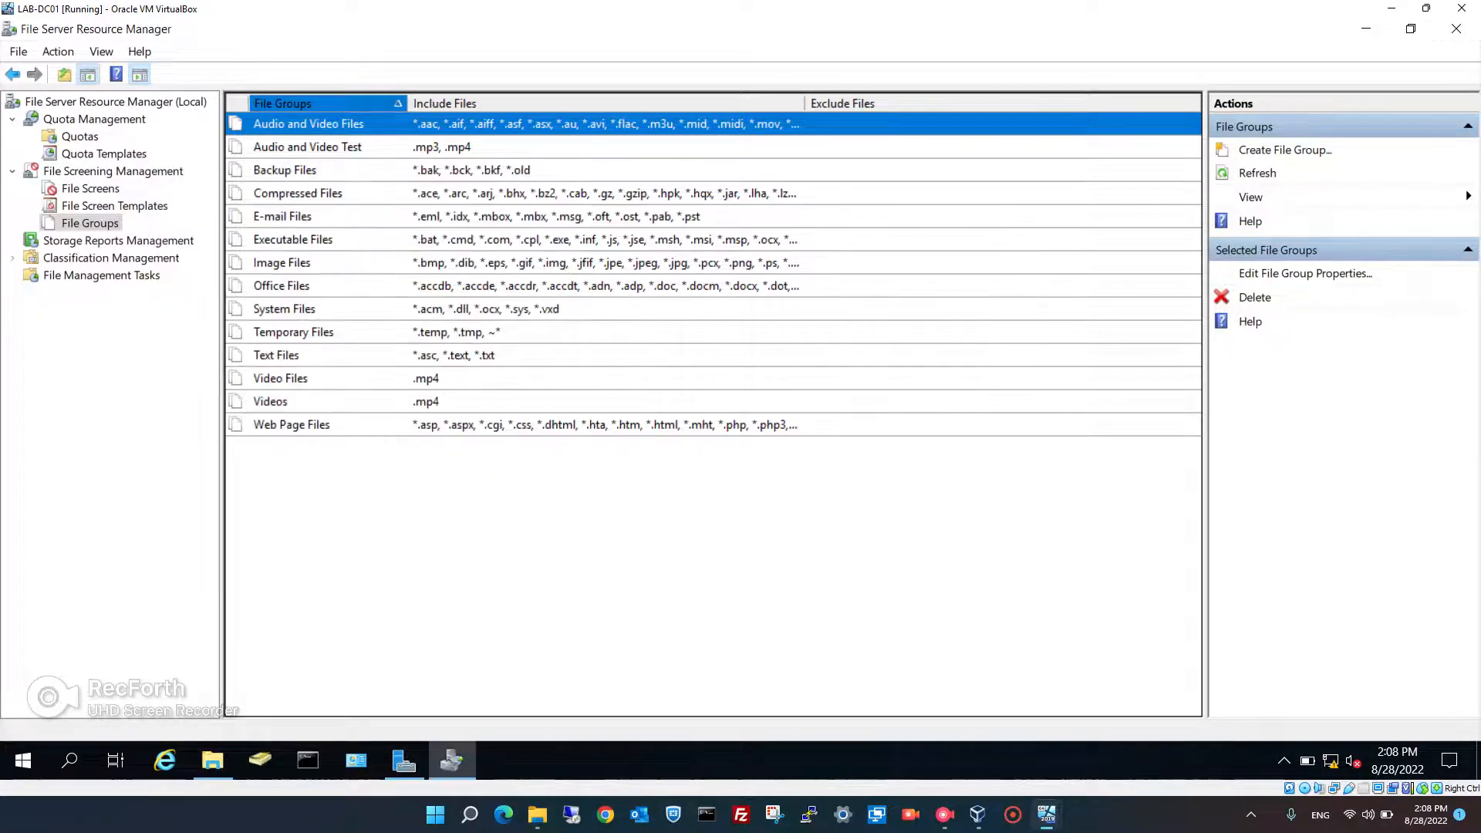
- Browse the Backup, E-mail, Compressed, System and Temporary file groups, then show File Screen Templates
{"action": "left_click", "coordinate": [284, 169]}
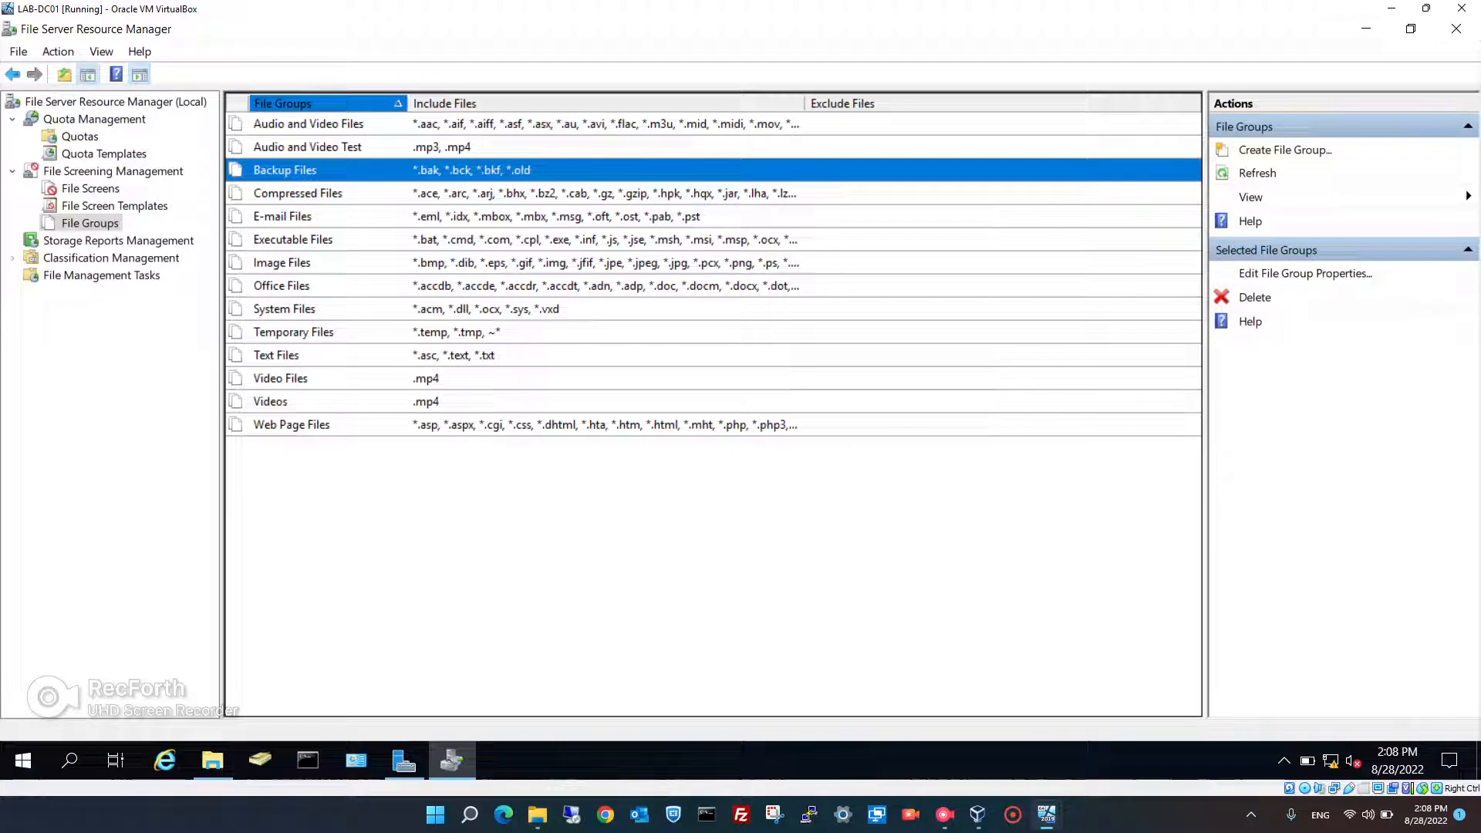
{"action": "left_click", "coordinate": [283, 216]}
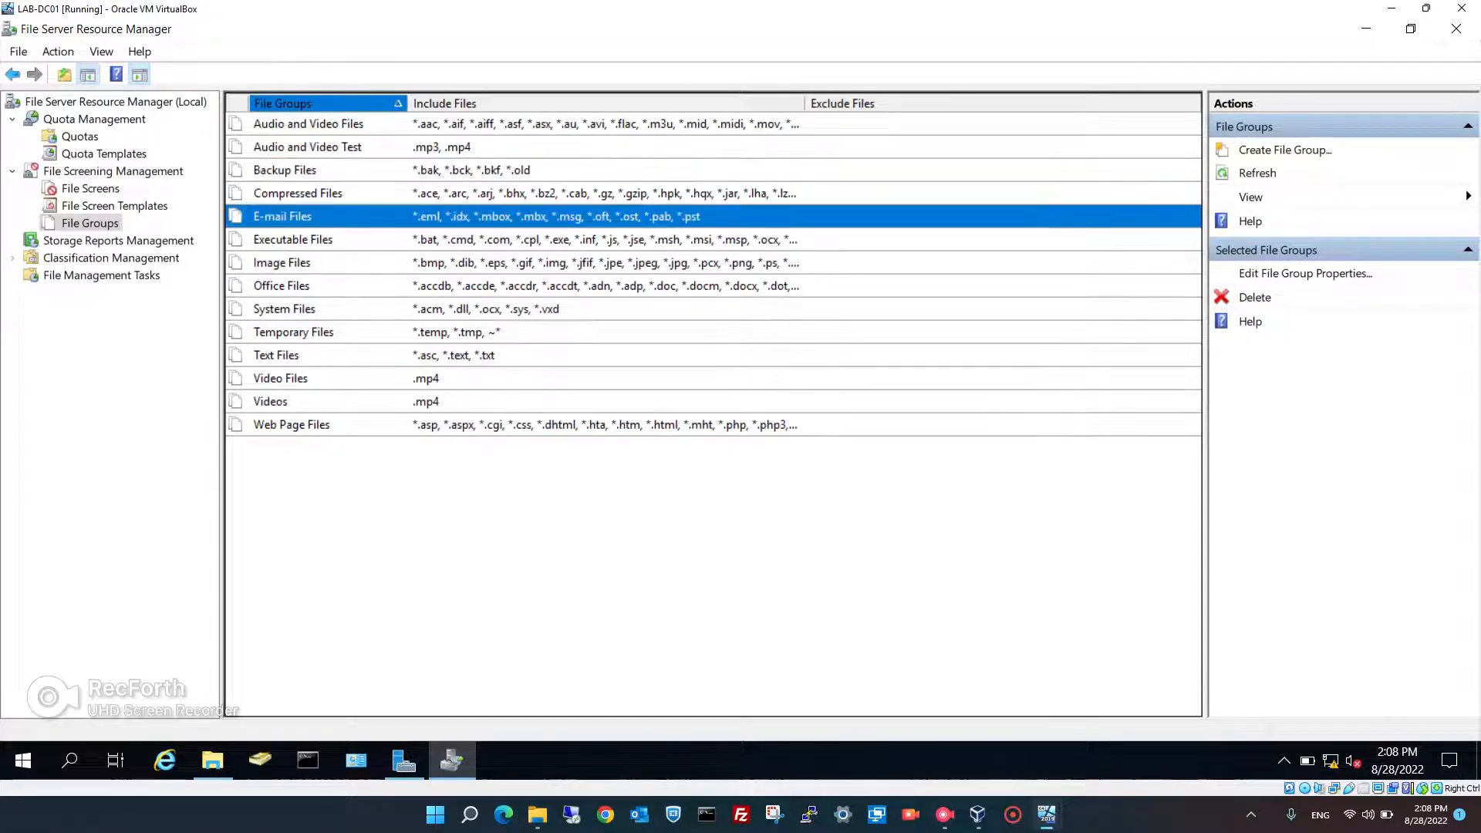
{"action": "left_click", "coordinate": [297, 193]}
{"action": "left_click", "coordinate": [284, 309]}
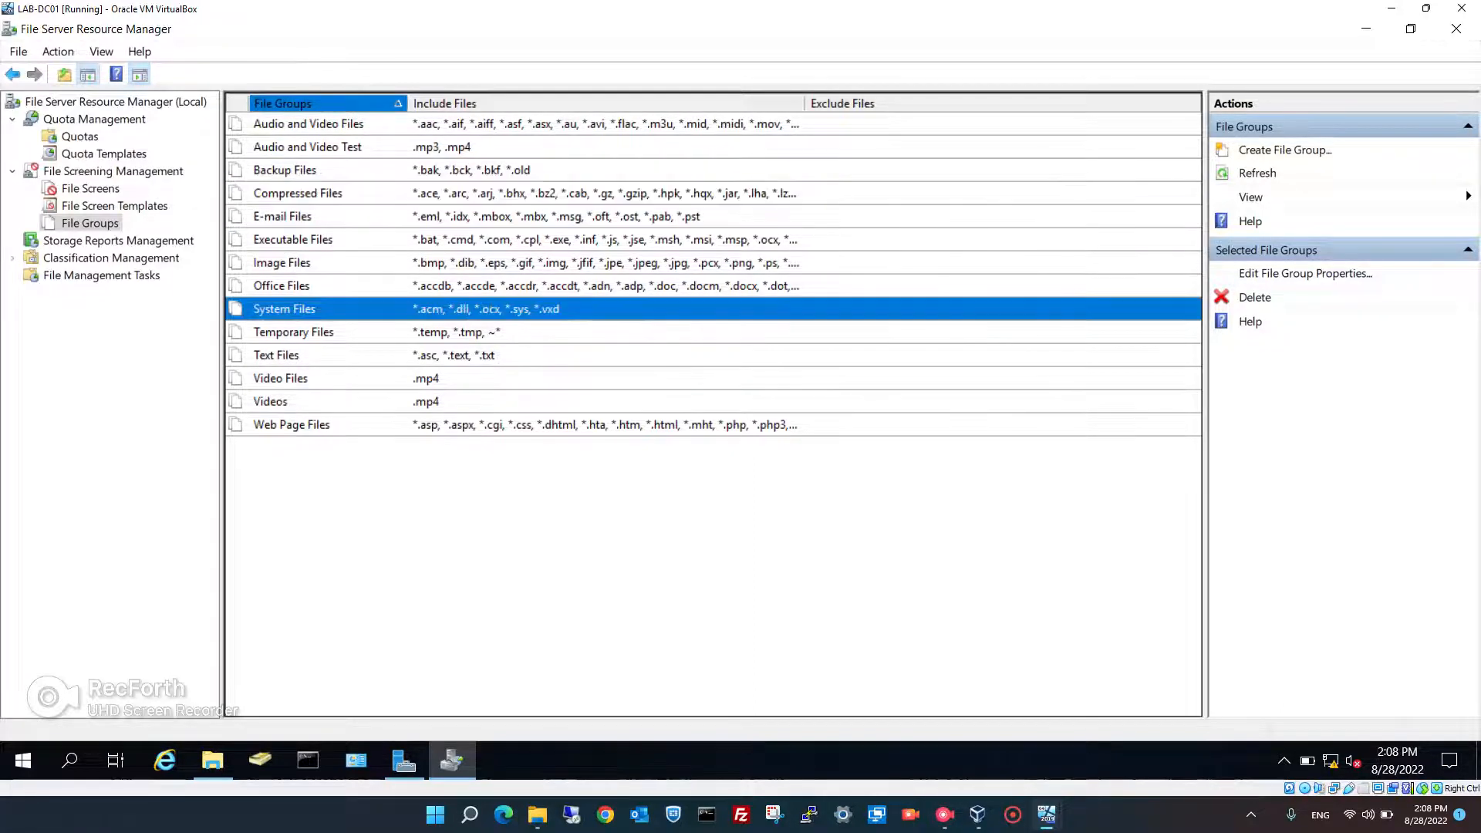
{"action": "left_click", "coordinate": [293, 332]}
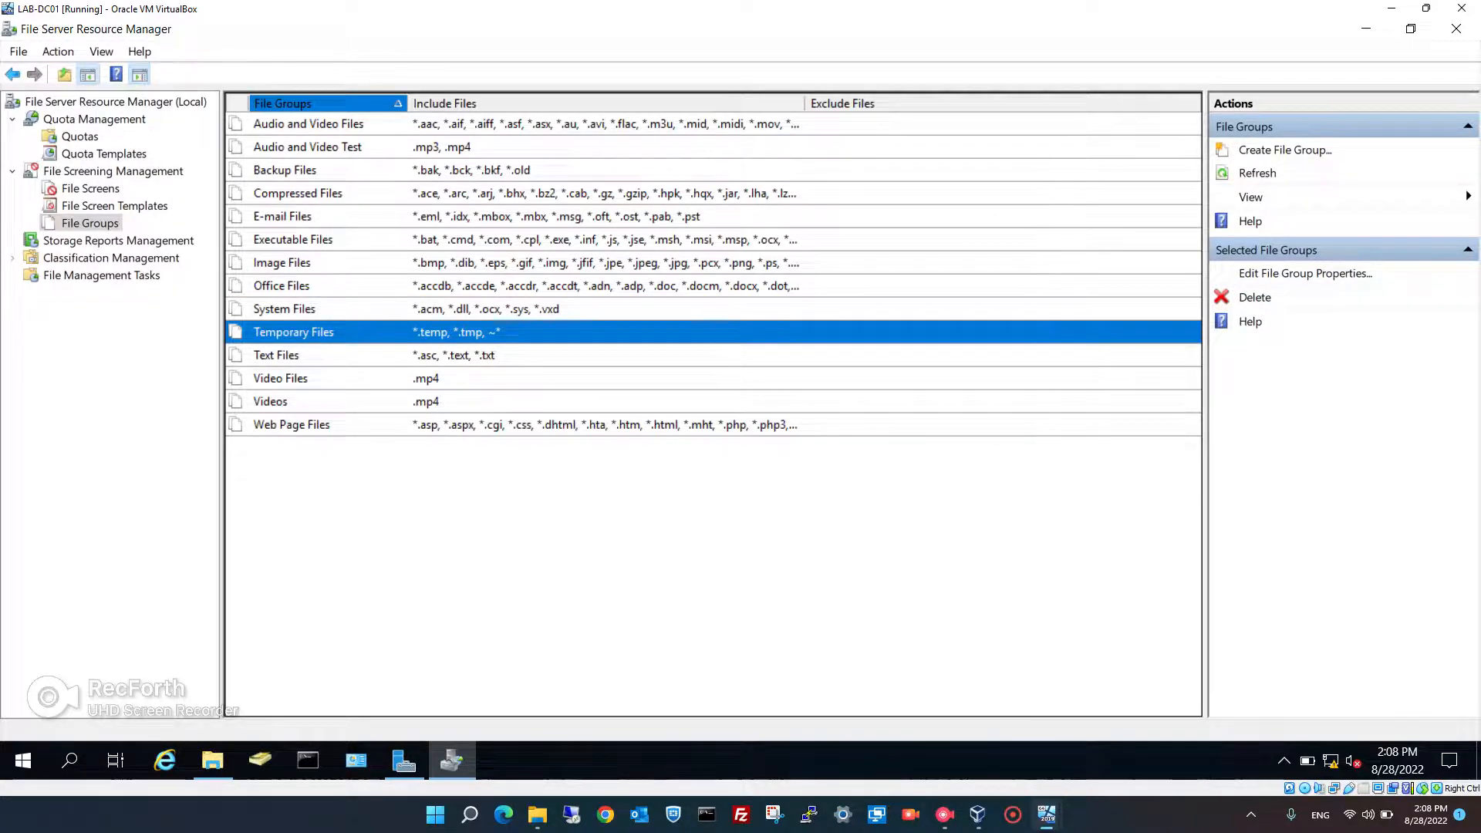
{"action": "key", "text": "F5"}
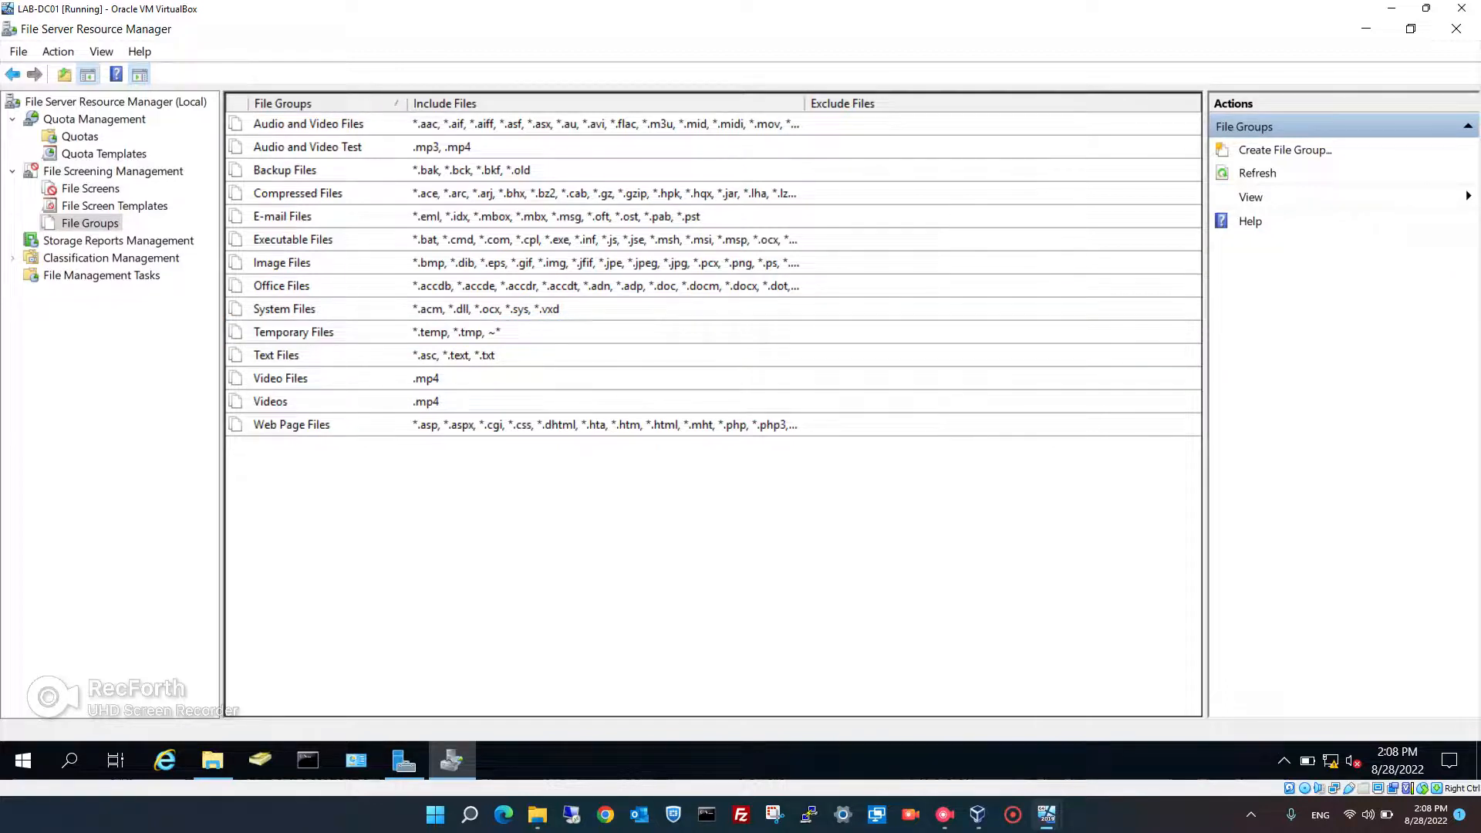
{"action": "left_click", "coordinate": [114, 205]}
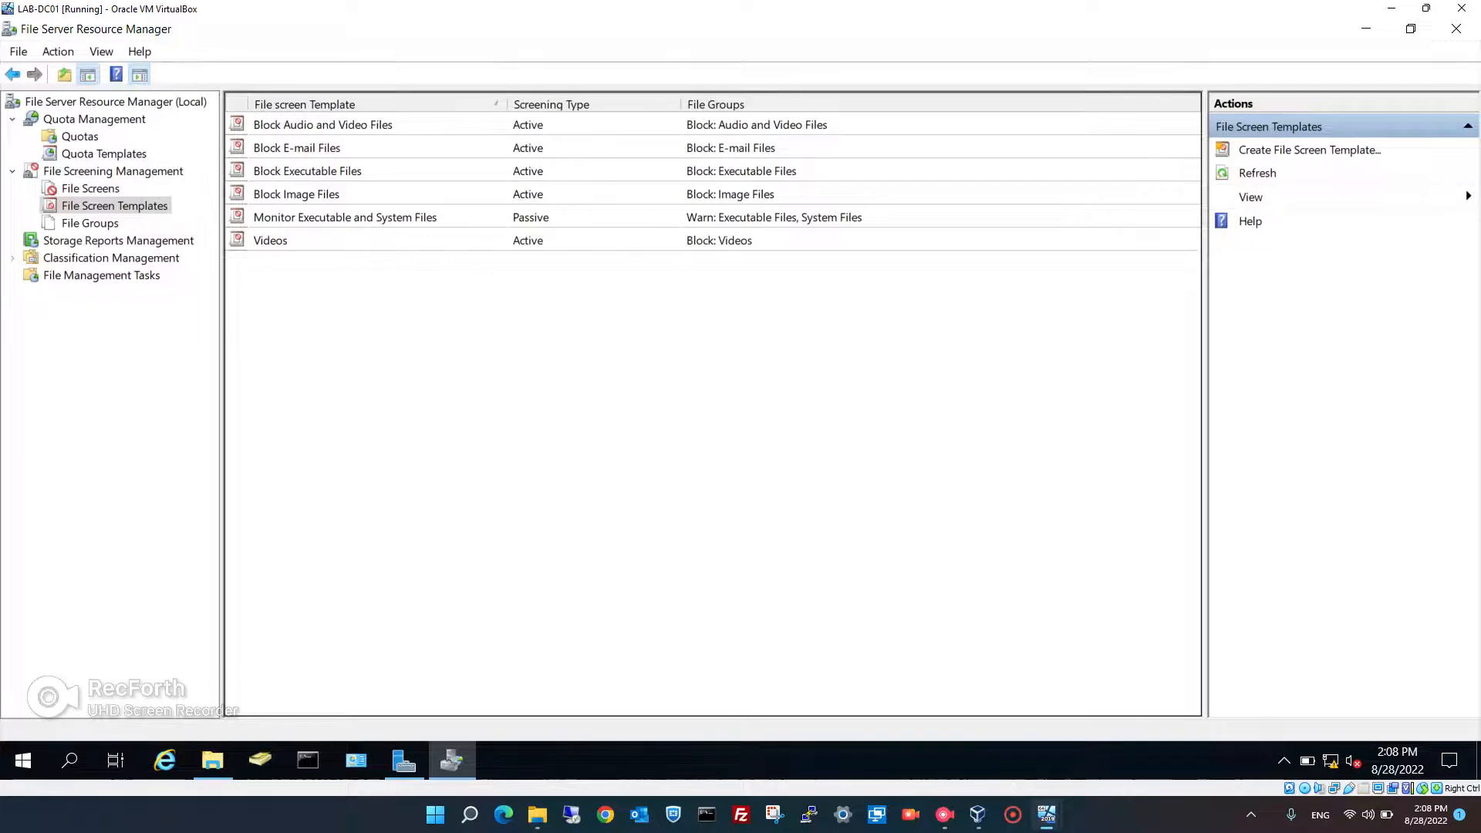
- Create template '1TechStop' blocking Audio and Video Files, Audio and Video Test, Videos and Video Files
{"action": "right_click", "coordinate": [394, 345]}
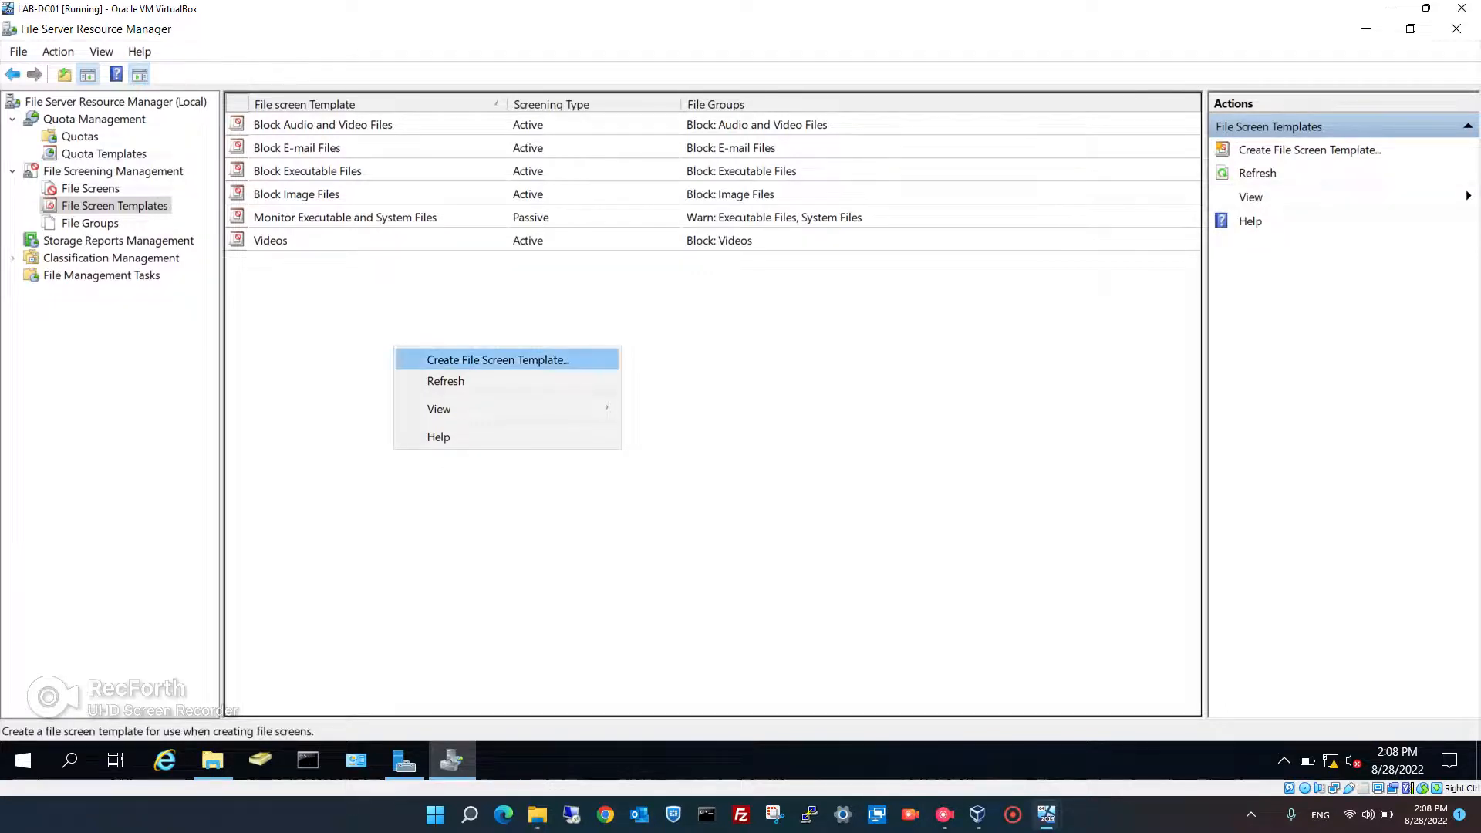
{"action": "left_click", "coordinate": [478, 359]}
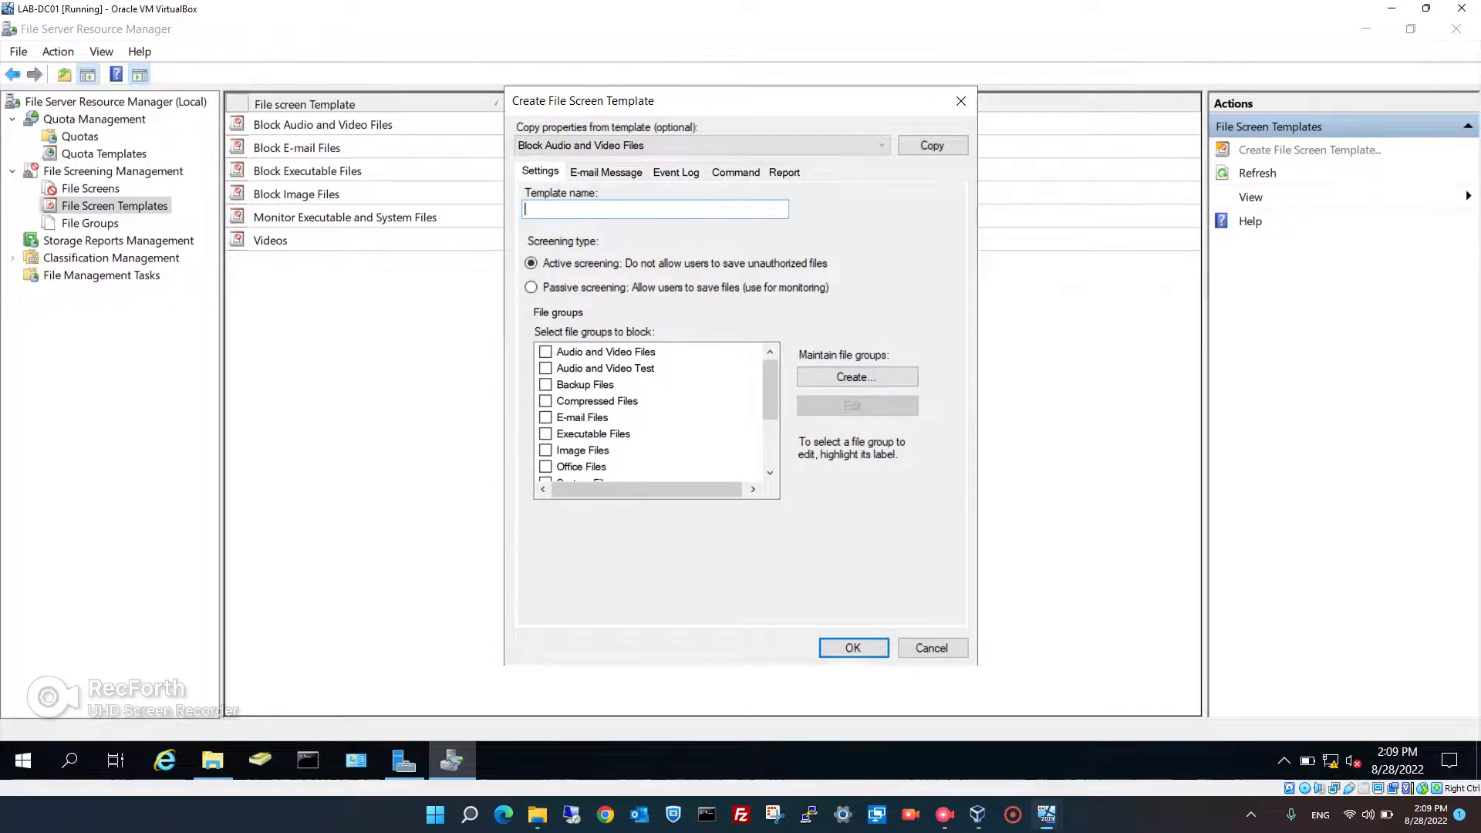
{"action": "type", "text": "1TechStop"}
{"action": "left_click", "coordinate": [546, 352]}
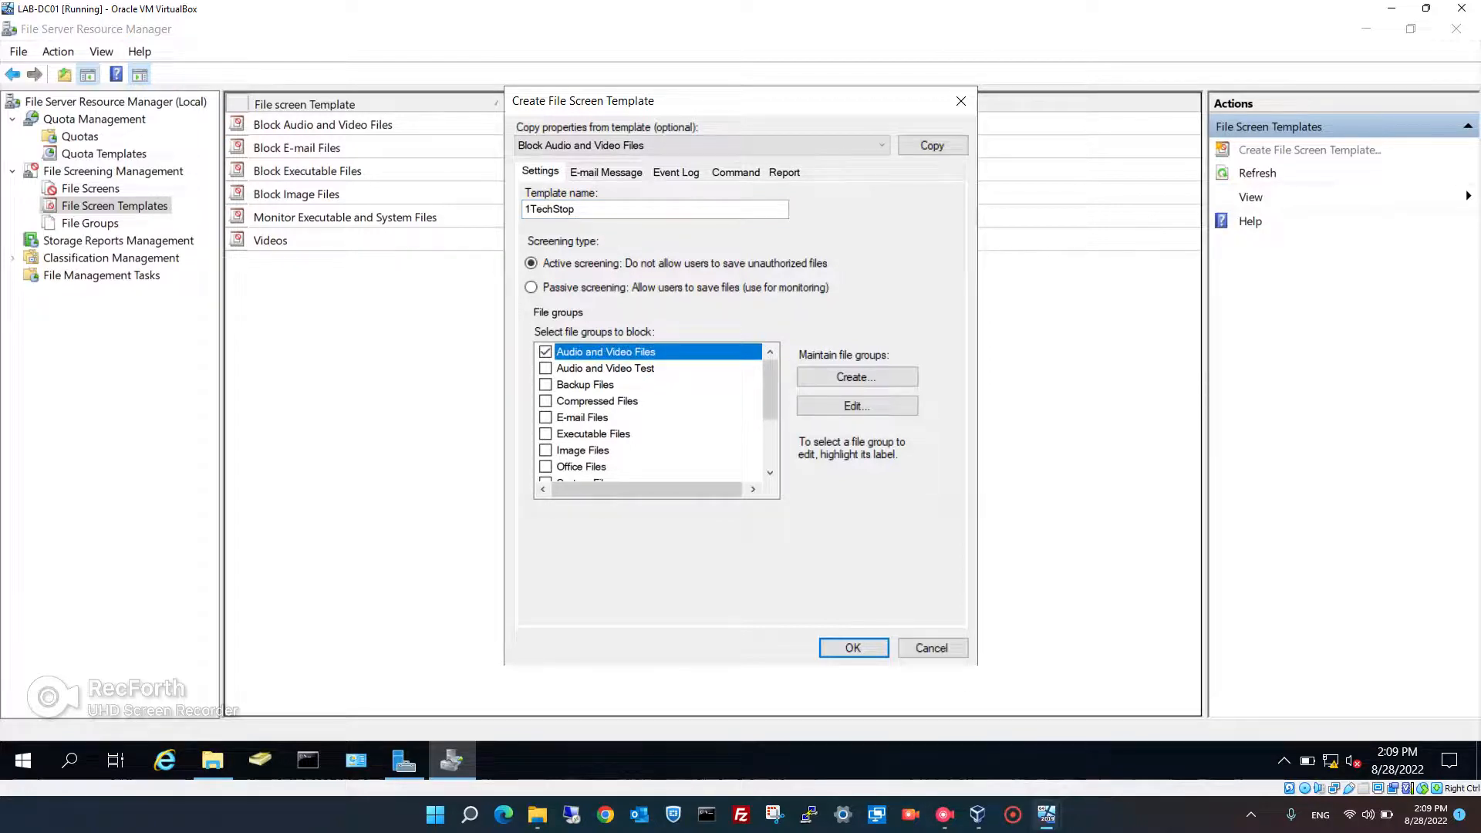
{"action": "left_click", "coordinate": [546, 369]}
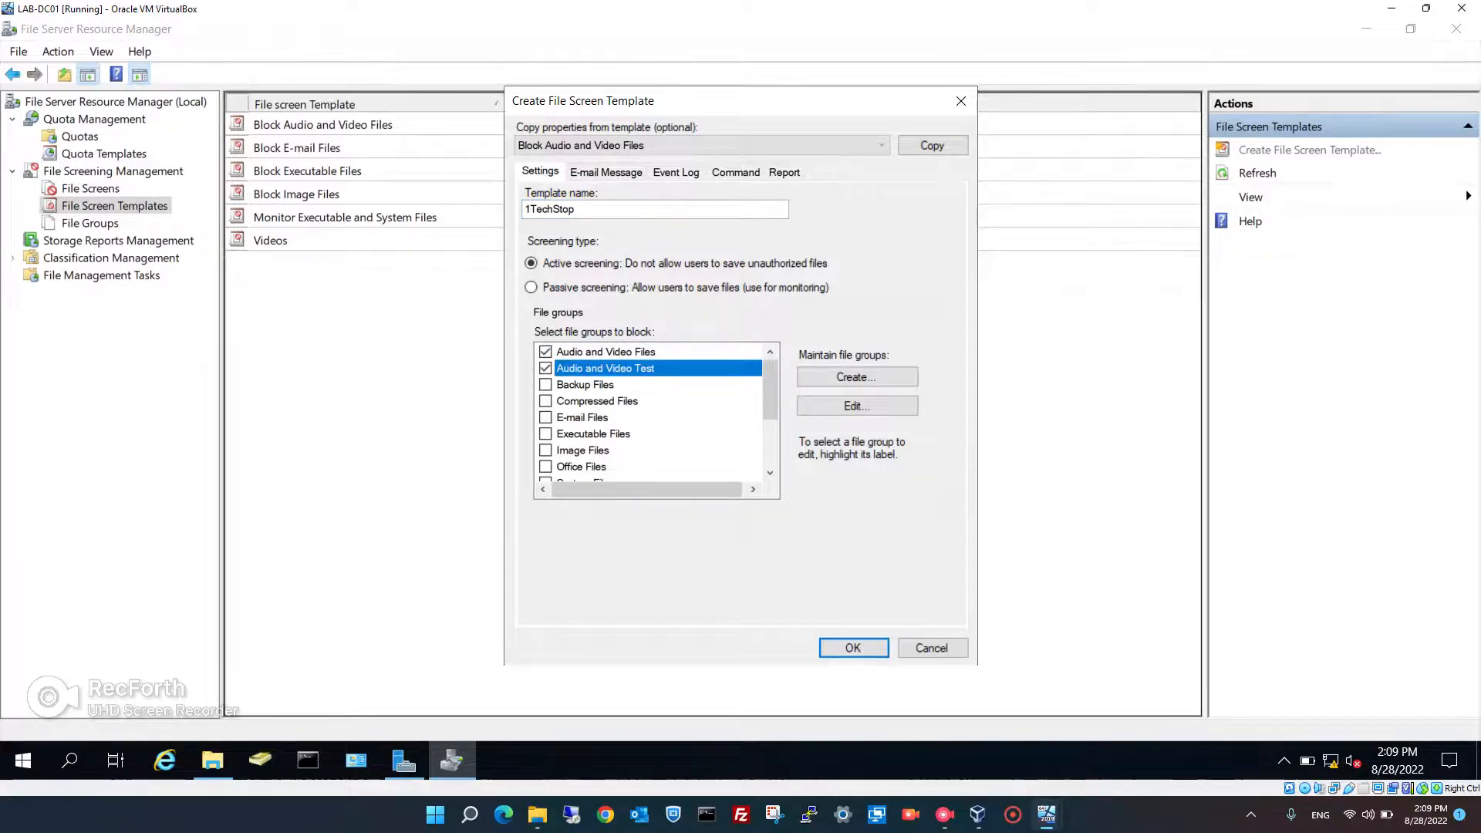
{"action": "scroll", "coordinate": [656, 409], "scroll_direction": "down", "scroll_amount": 2}
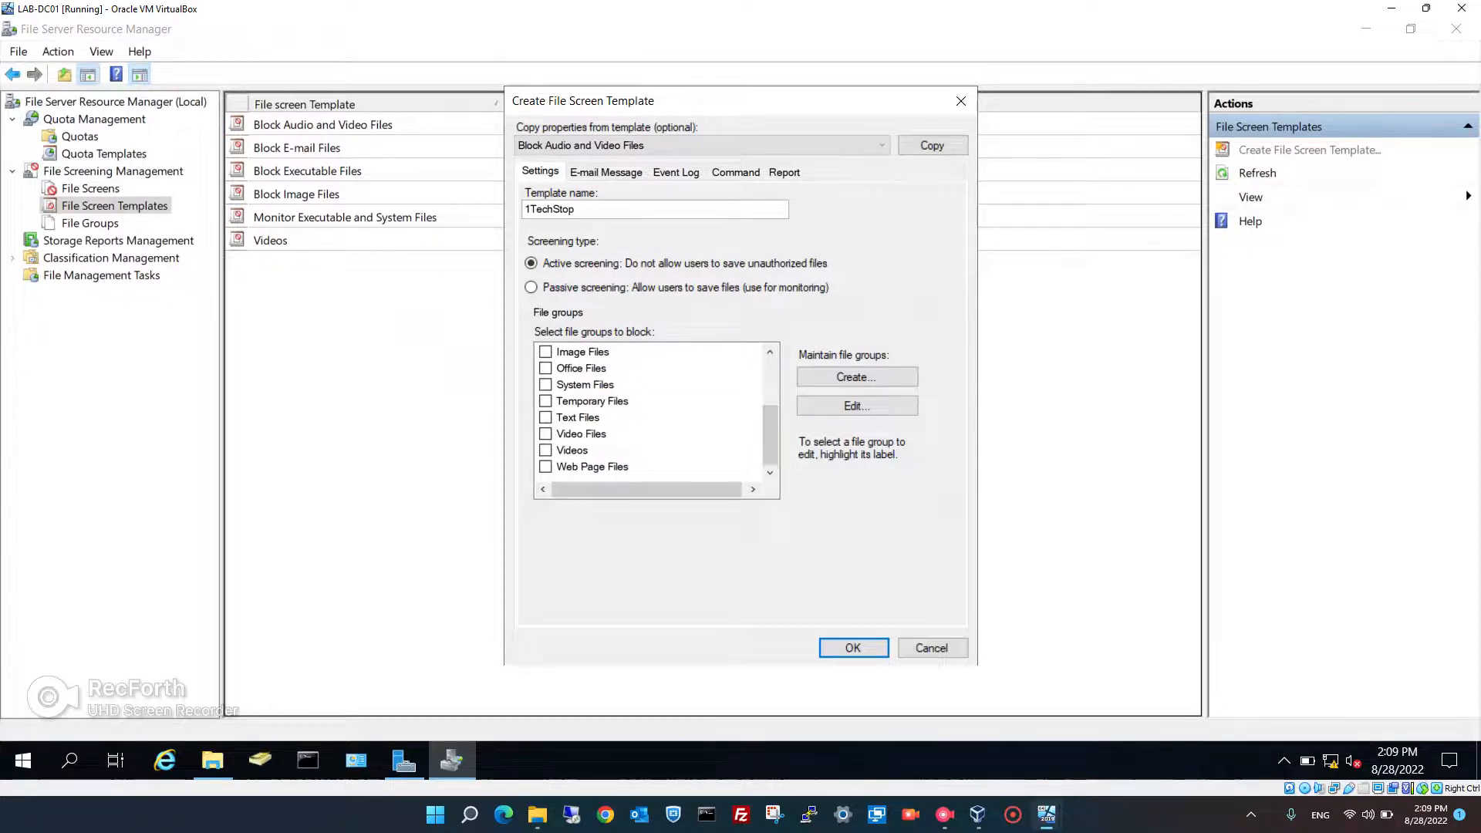
{"action": "left_click", "coordinate": [545, 450]}
{"action": "left_click", "coordinate": [546, 434]}
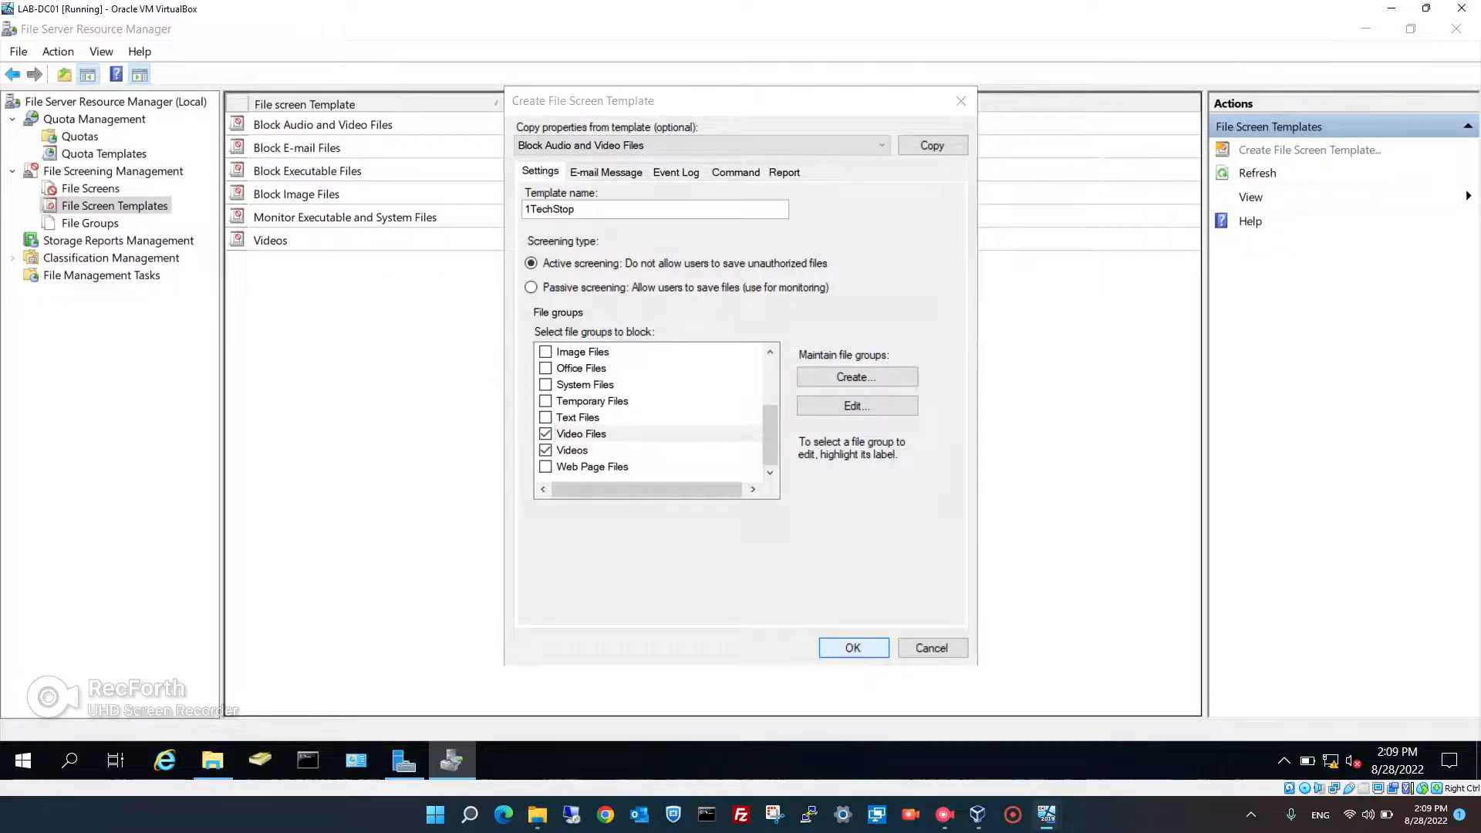
{"action": "key", "text": "Return"}
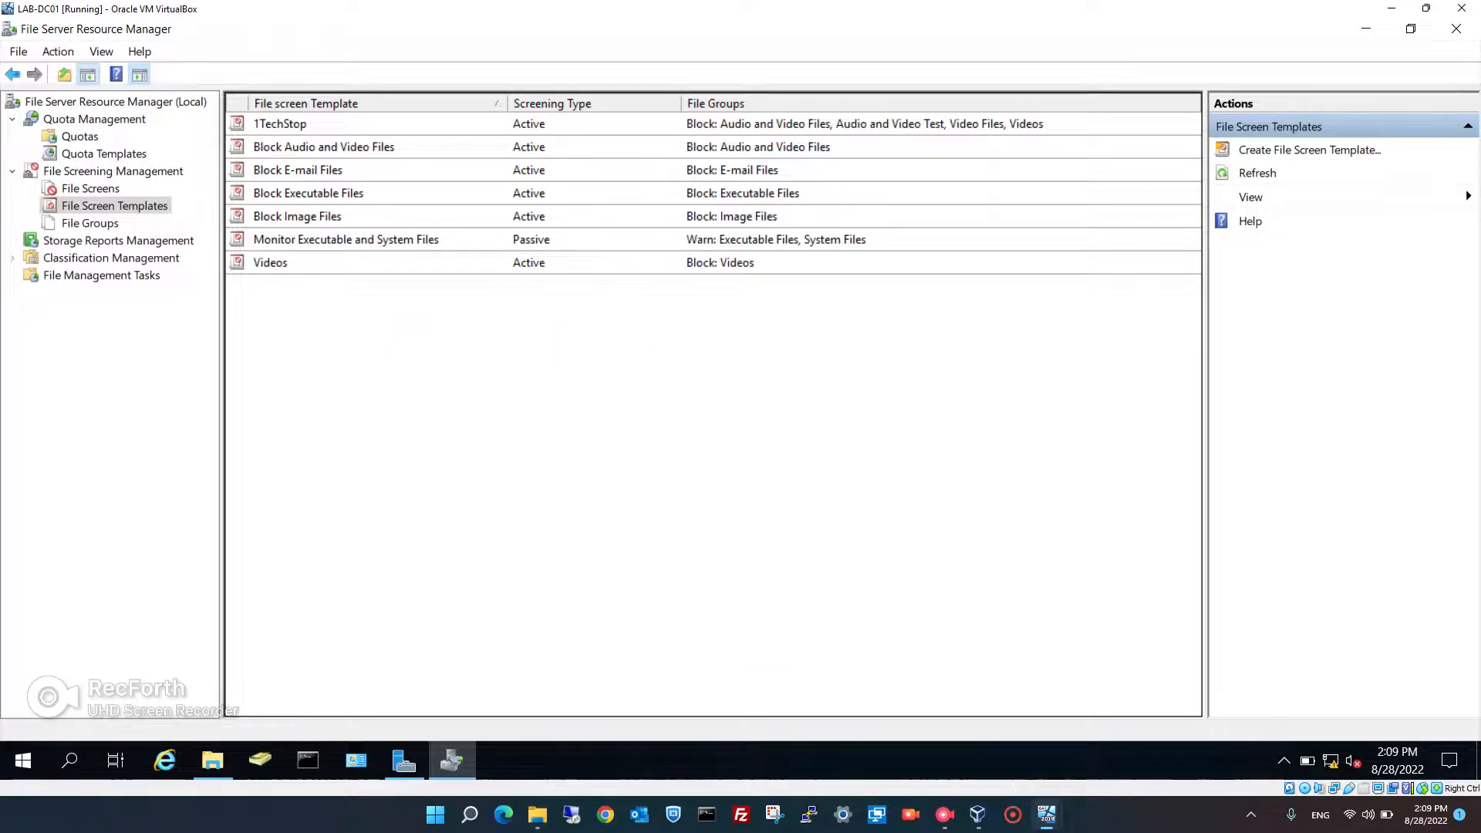
{"action": "left_click", "coordinate": [280, 124]}
{"action": "right_click", "coordinate": [292, 128]}
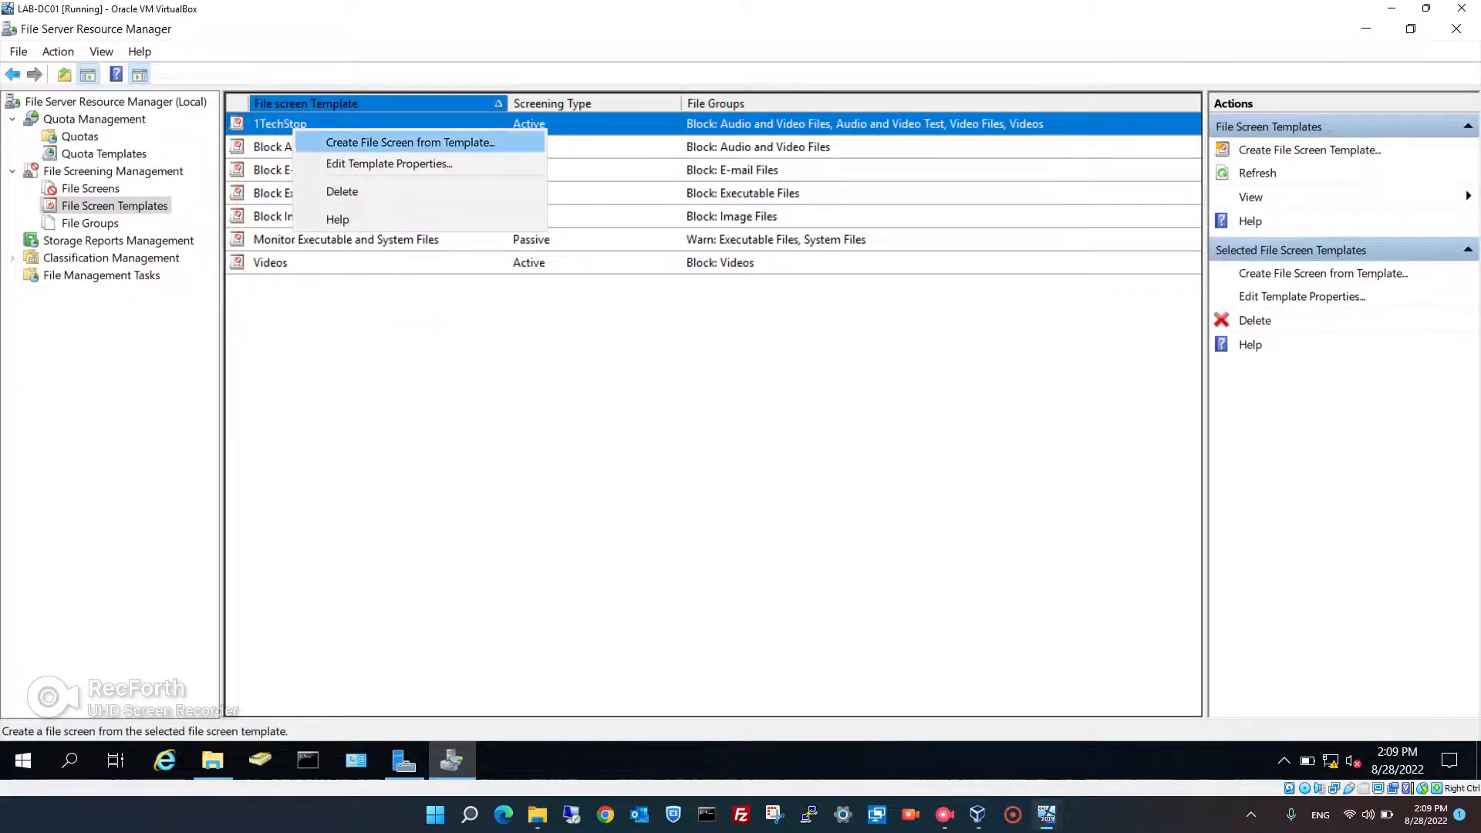
{"action": "key", "text": "Return"}
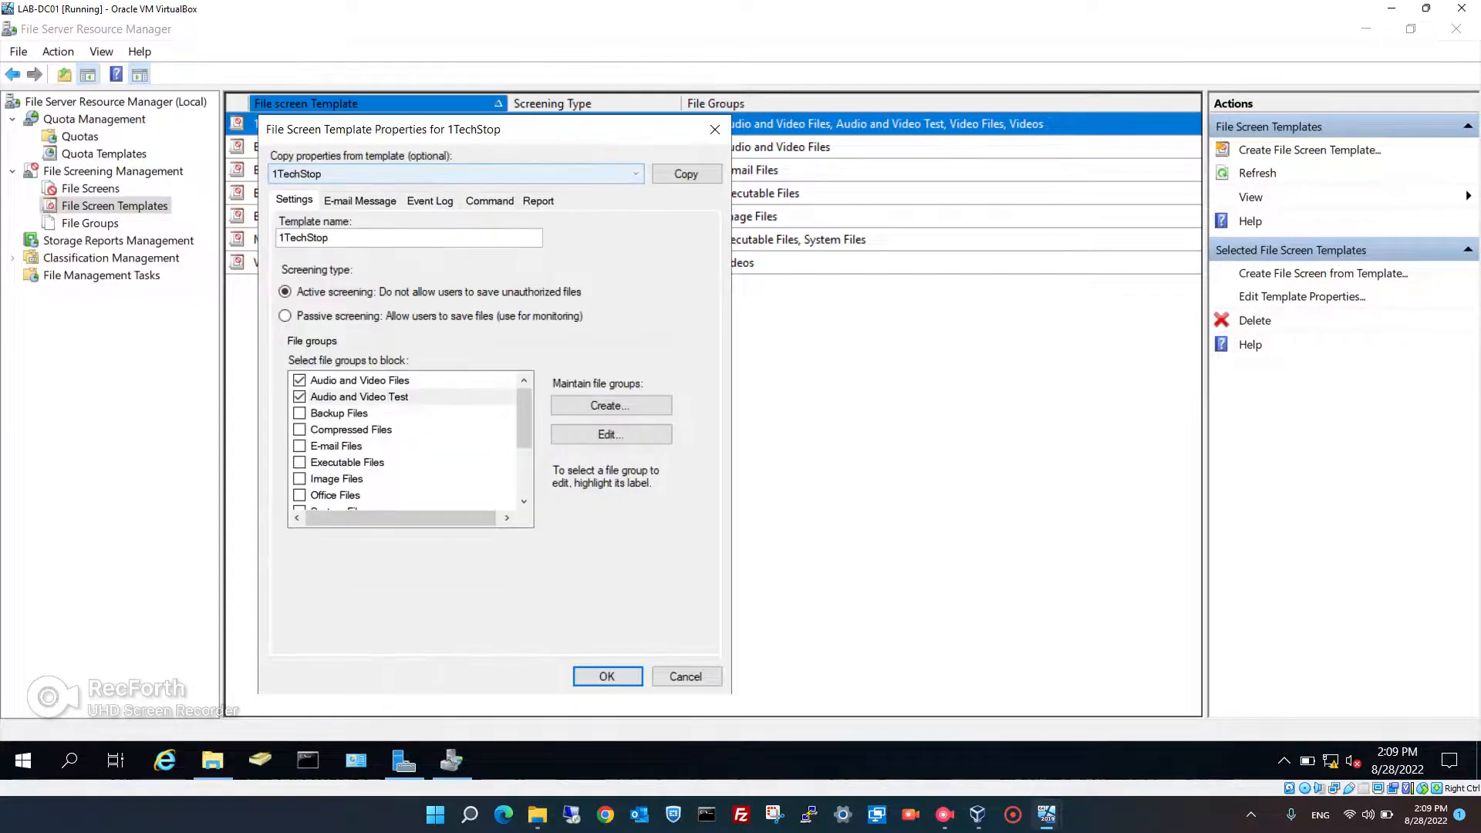
{"action": "key", "text": "ctrl+Tab"}
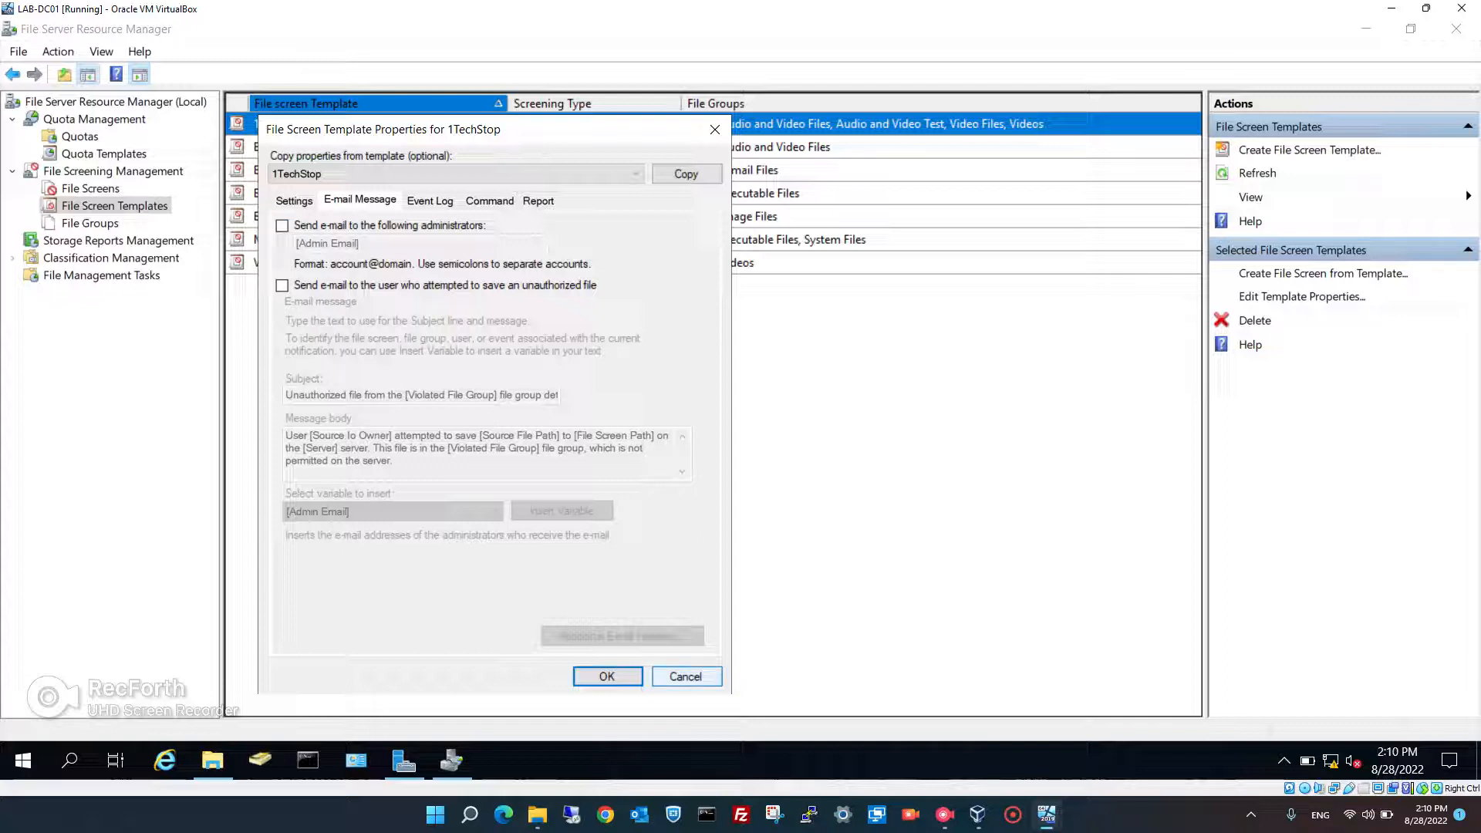
{"action": "left_click", "coordinate": [686, 677]}
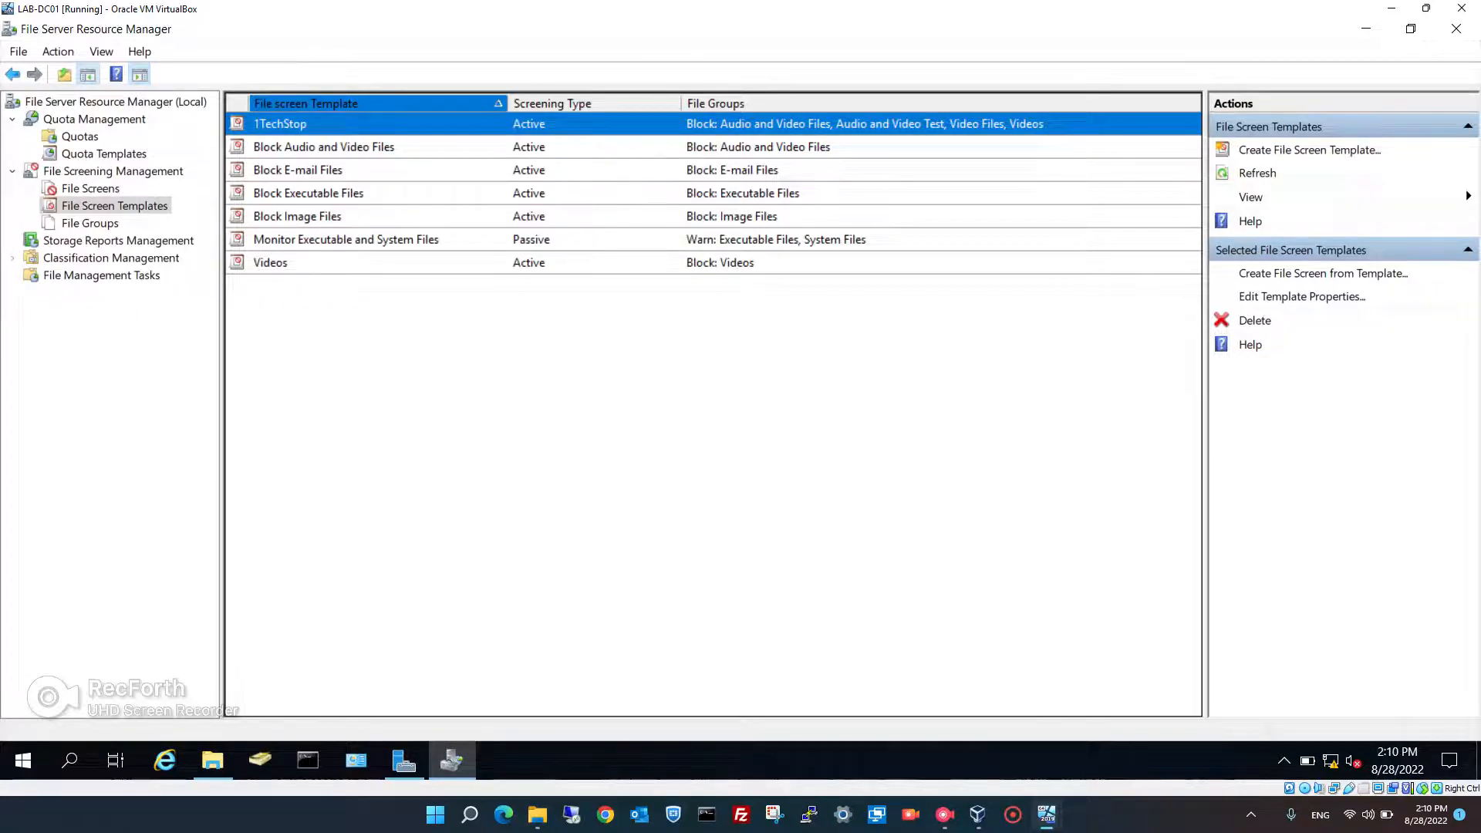
- Start a new file screen with path Documents\1TS Drive\IT Department
{"action": "left_click", "coordinate": [90, 189]}
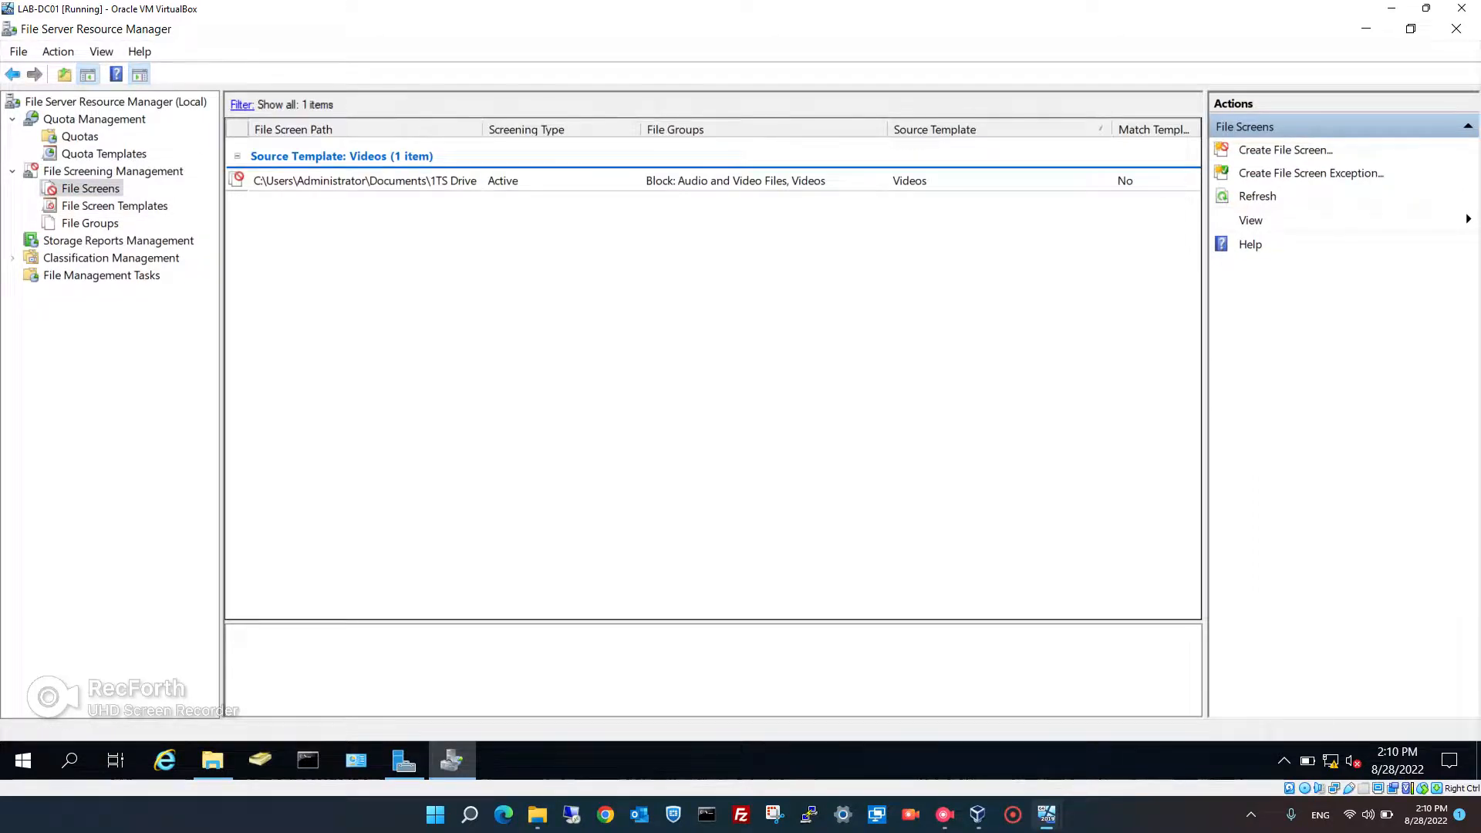
{"action": "right_click", "coordinate": [331, 281]}
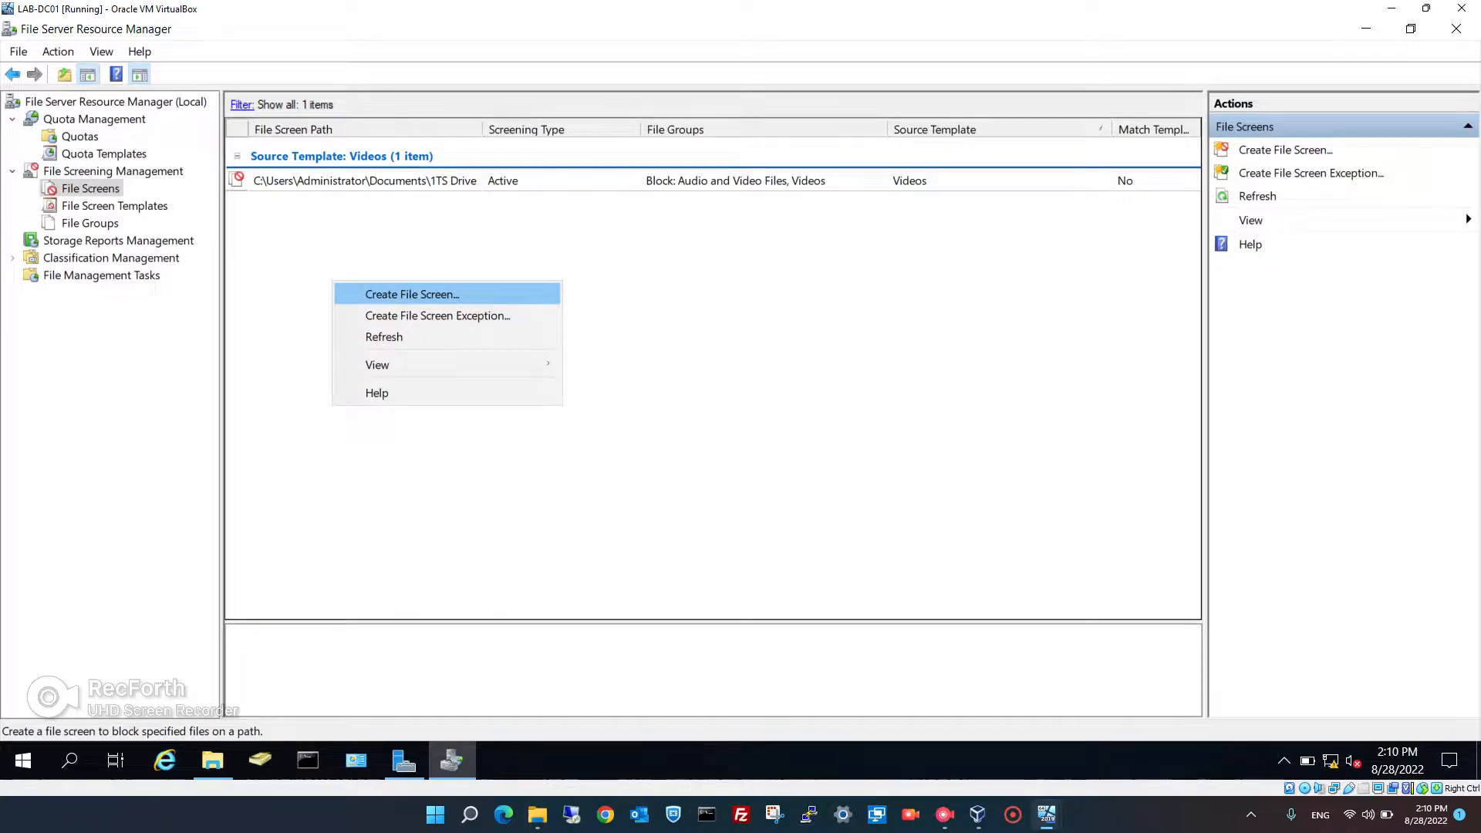
{"action": "key", "text": "Return"}
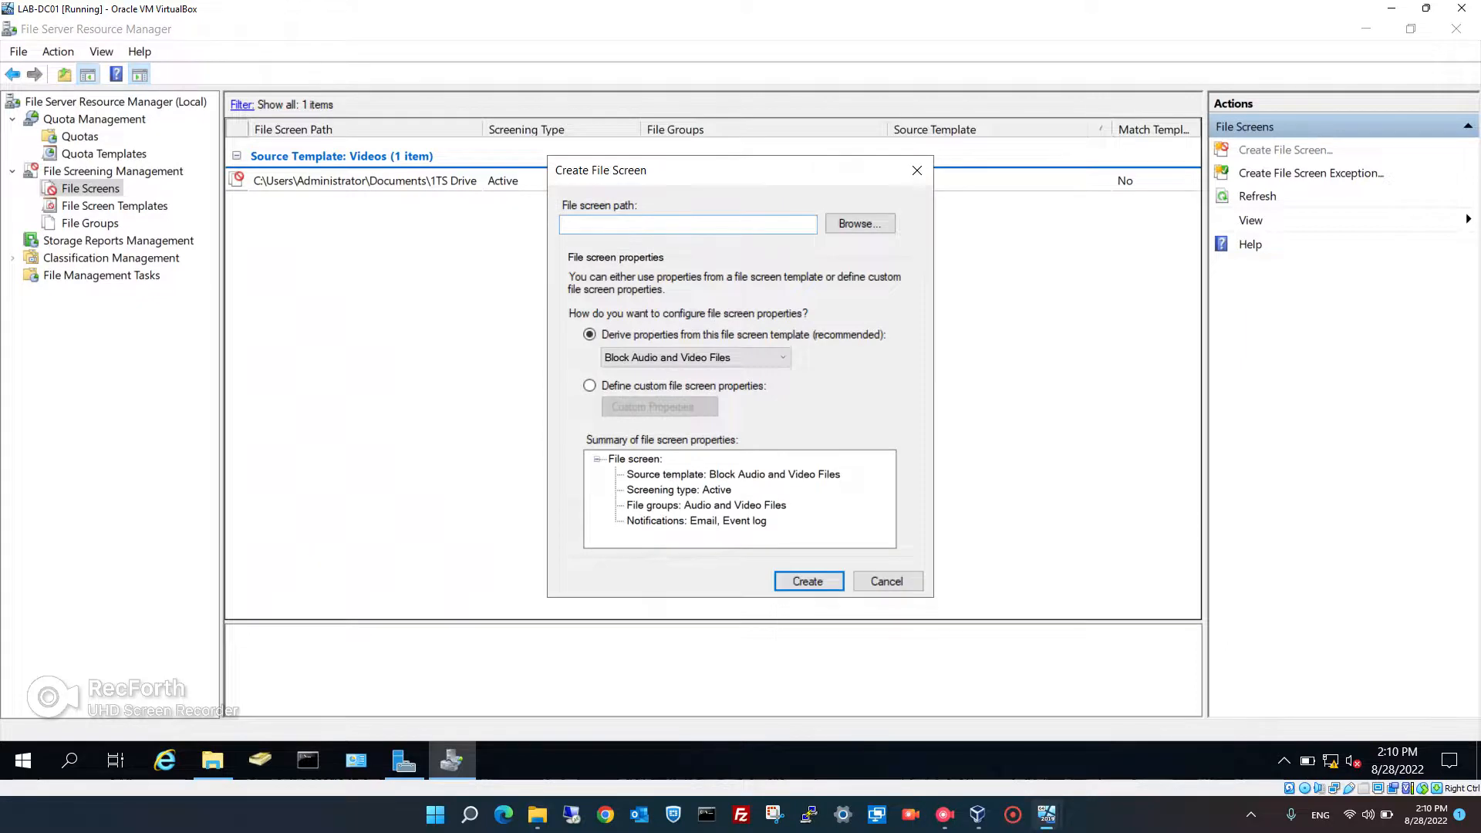
{"action": "left_click", "coordinate": [860, 224]}
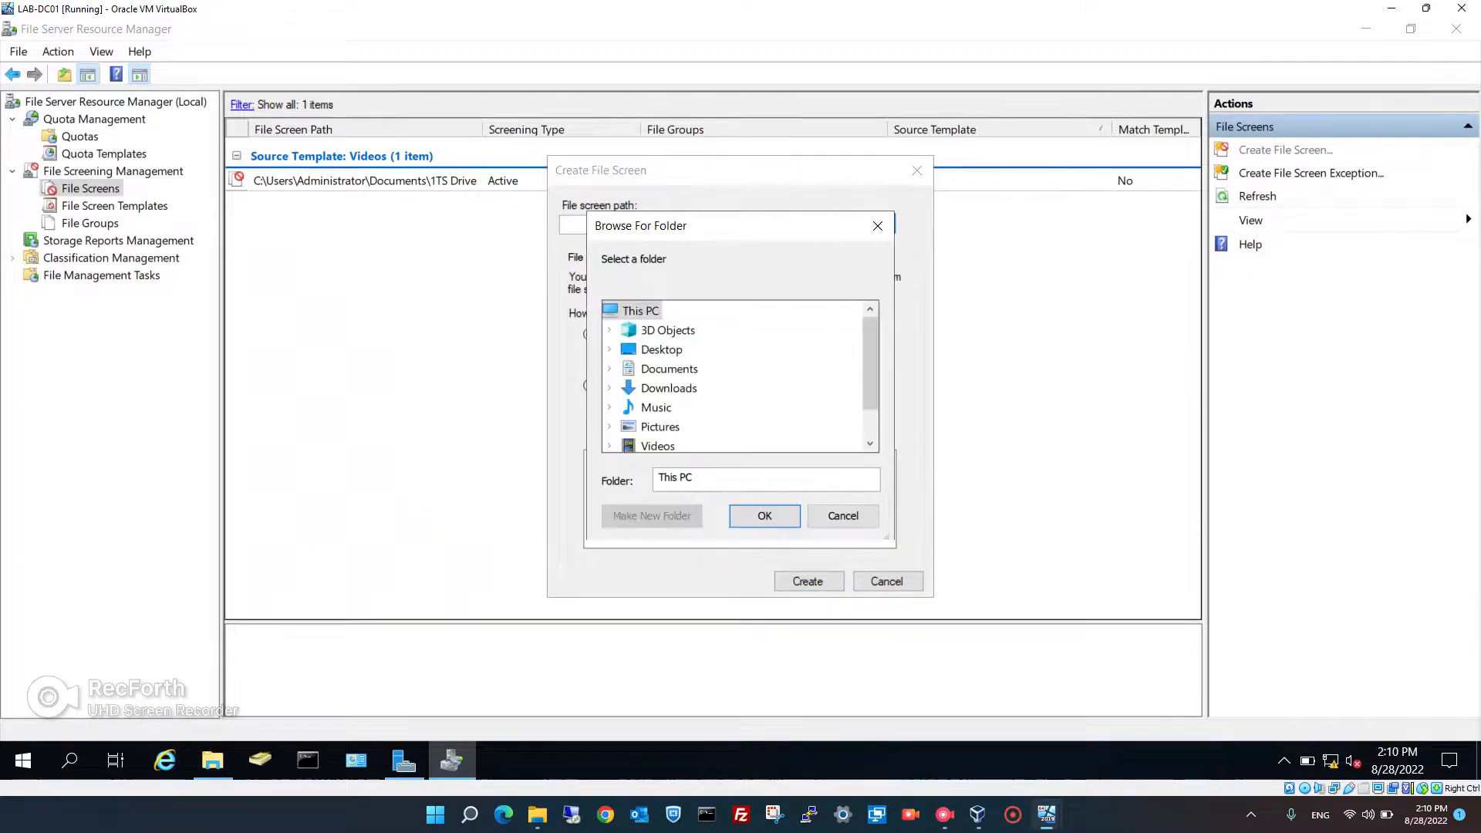
{"action": "left_click", "coordinate": [610, 369]}
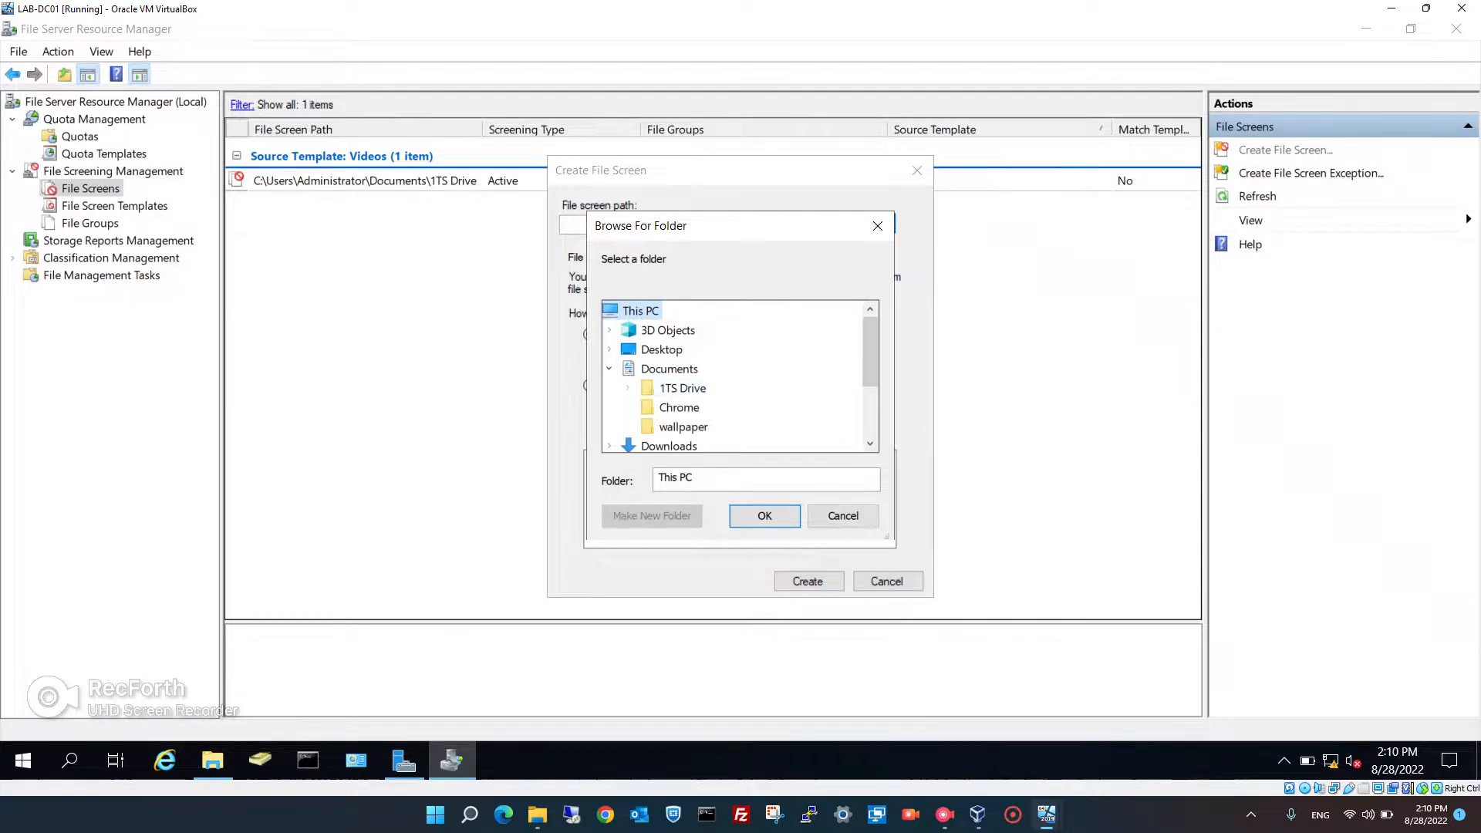
{"action": "left_click", "coordinate": [628, 388]}
{"action": "left_click", "coordinate": [713, 388]}
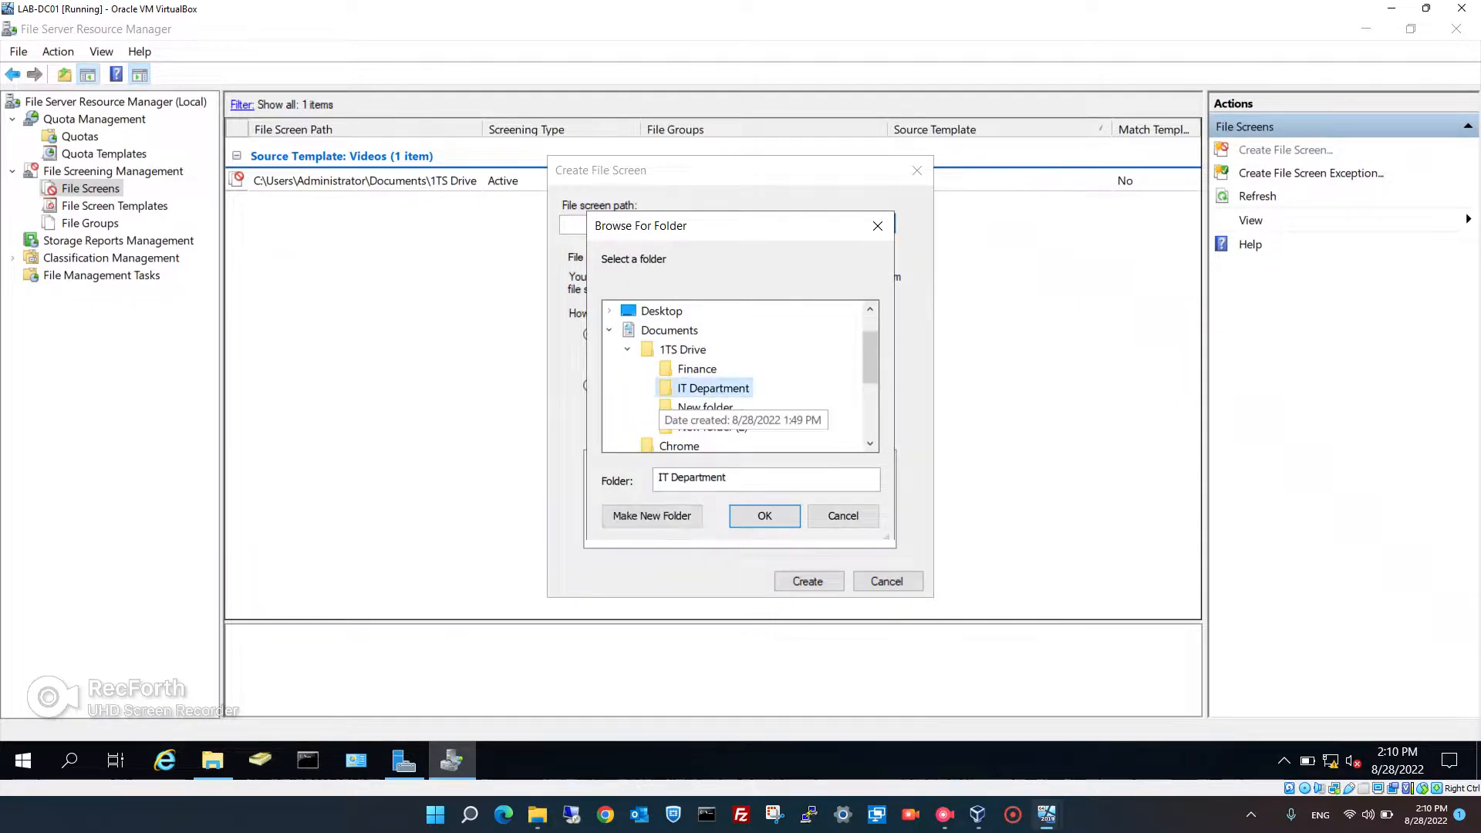
{"action": "left_click", "coordinate": [765, 515]}
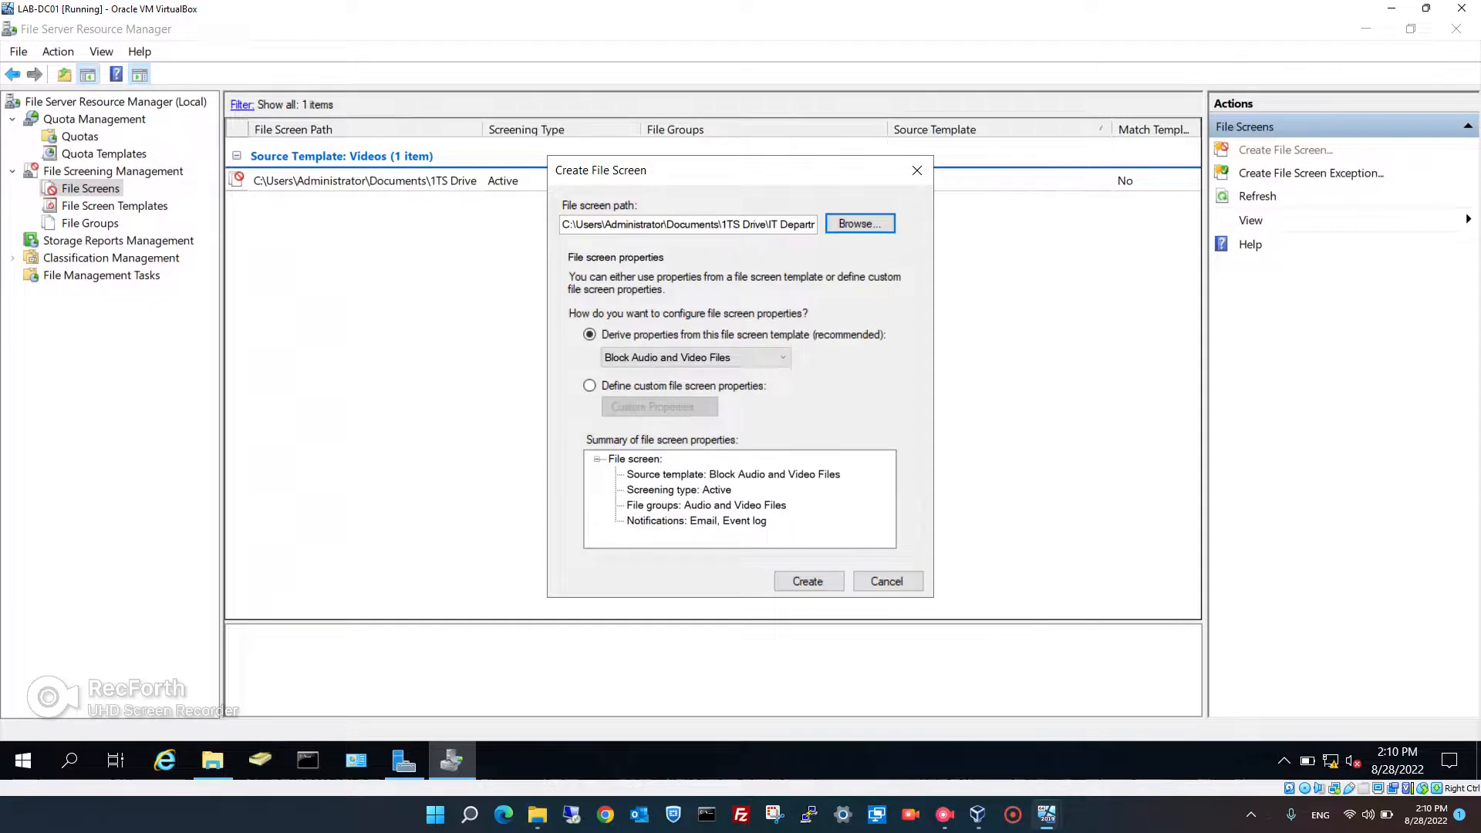
- Base the file screen on the 1TechStop template and create it
{"action": "left_click", "coordinate": [694, 357]}
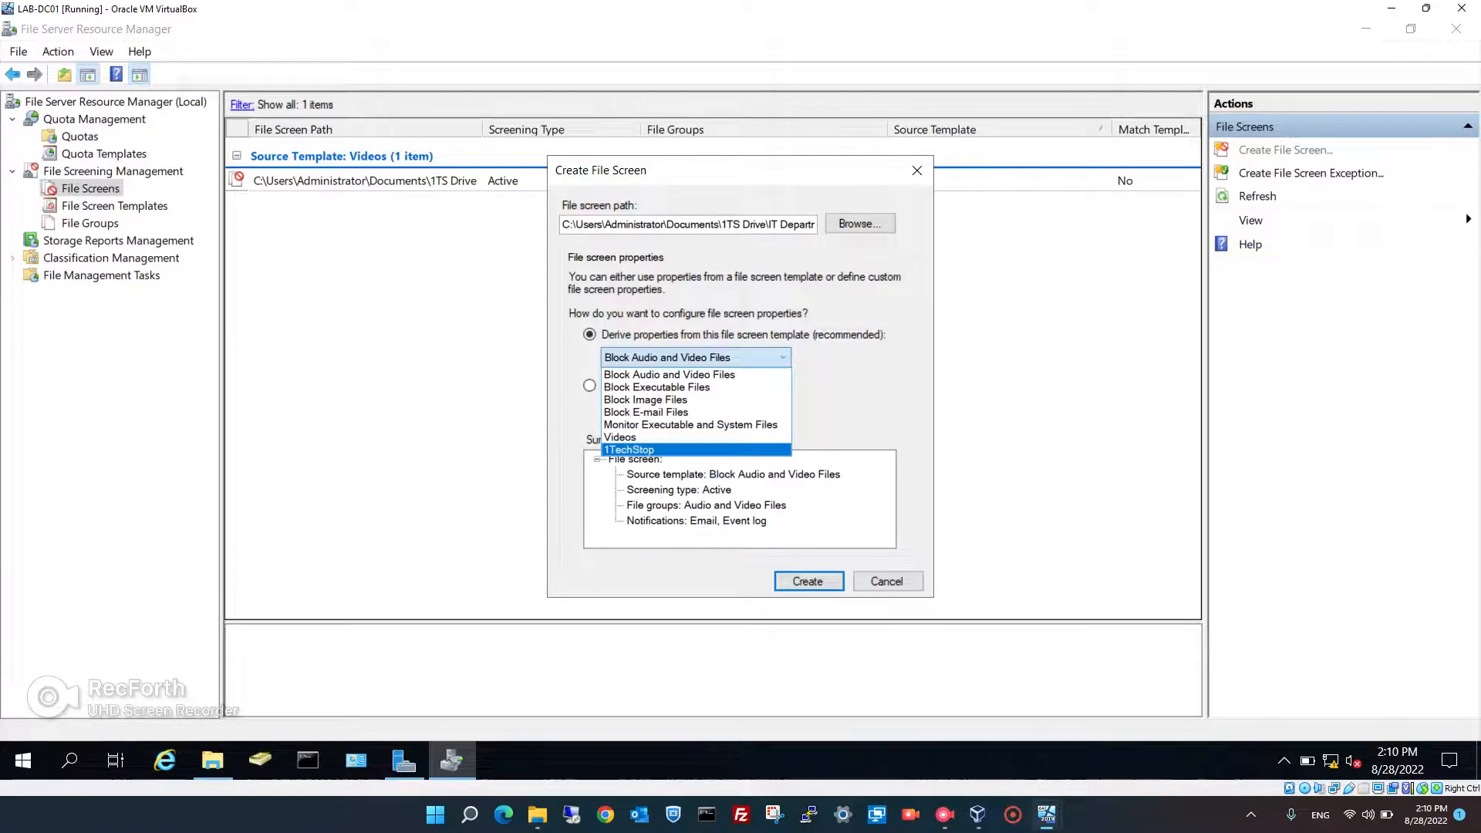
{"action": "key", "text": "Return"}
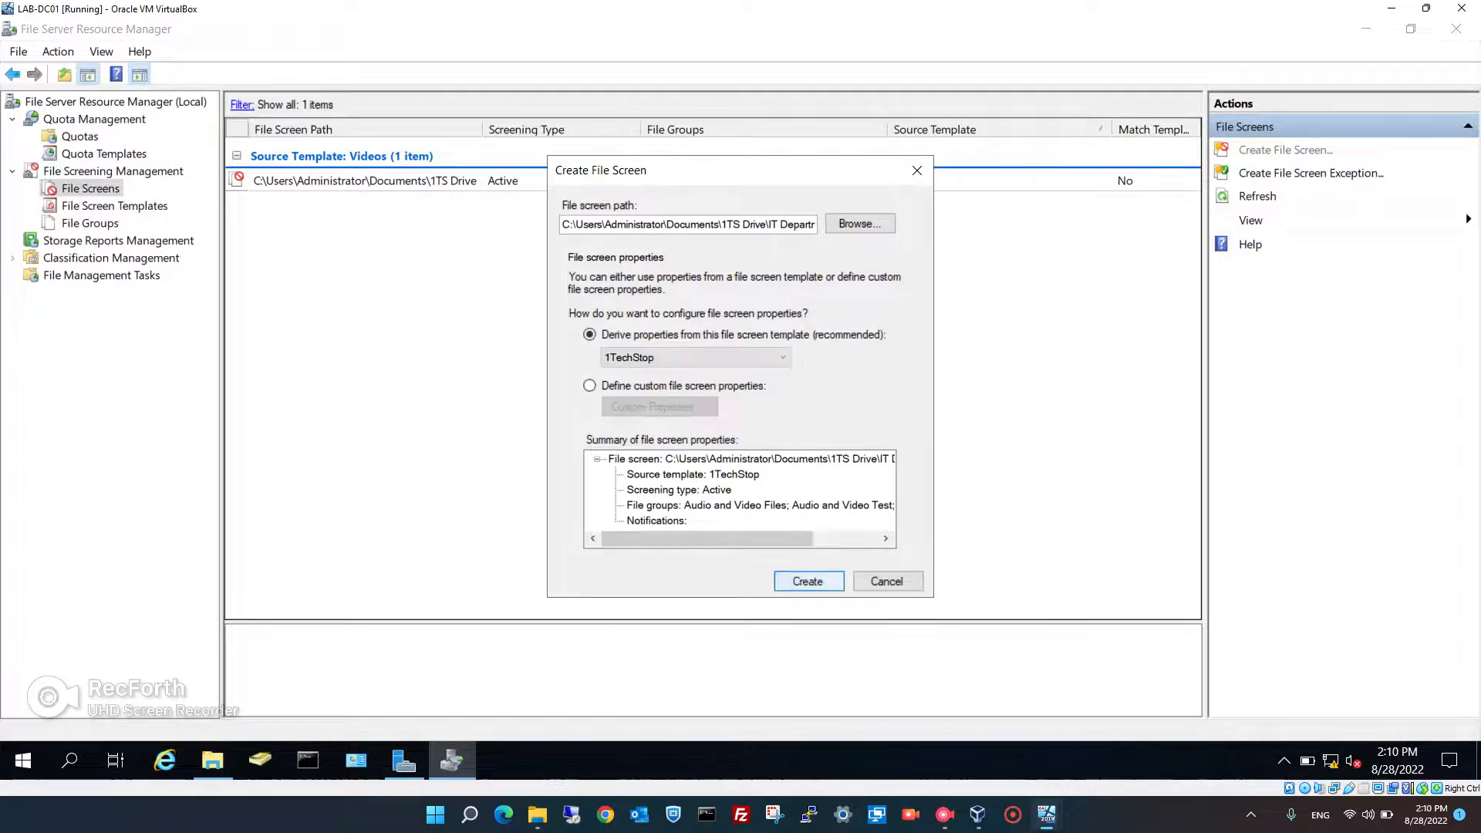
{"action": "key", "text": "Return"}
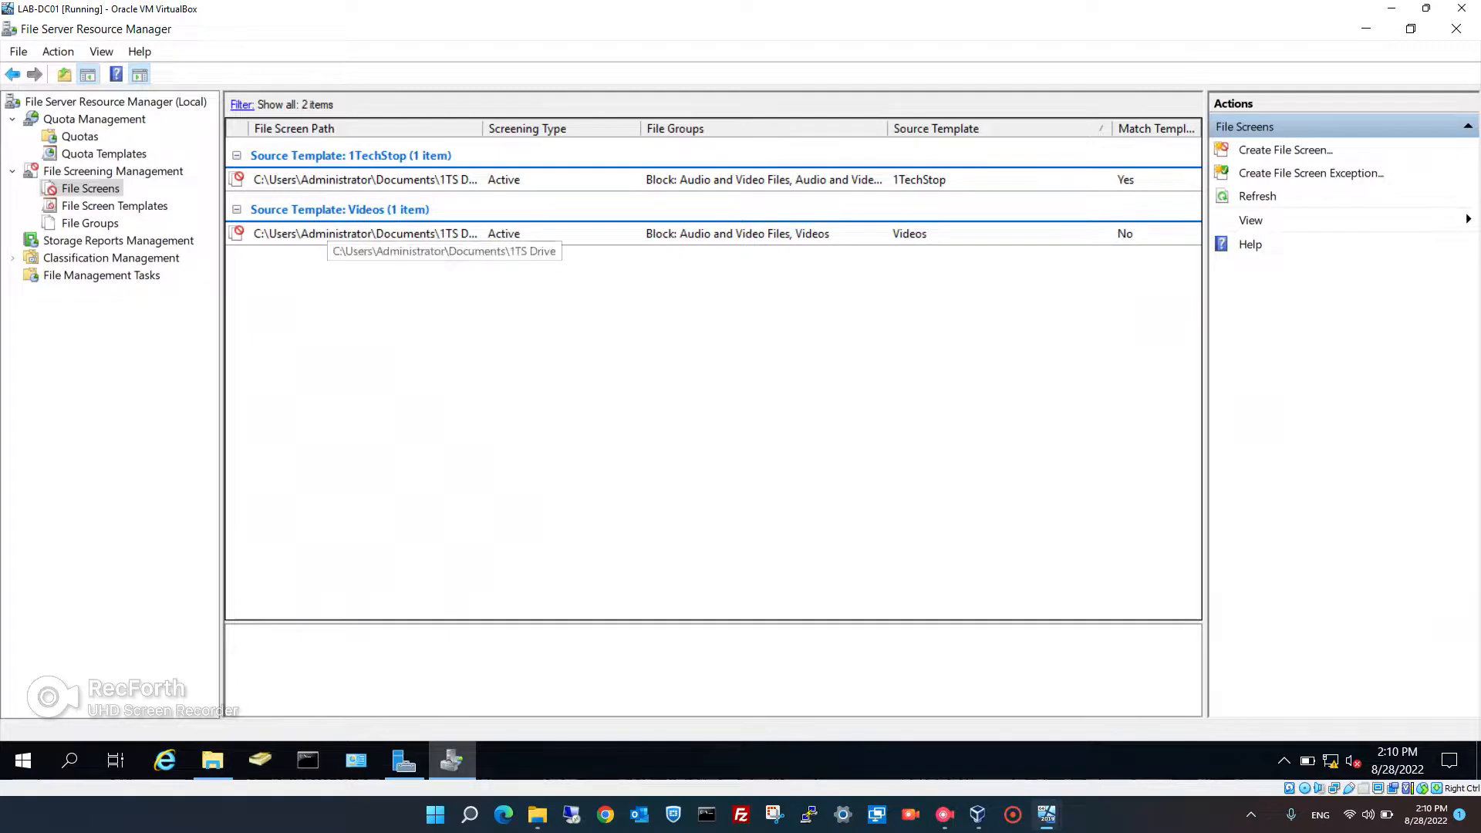
{"action": "right_click", "coordinate": [317, 284]}
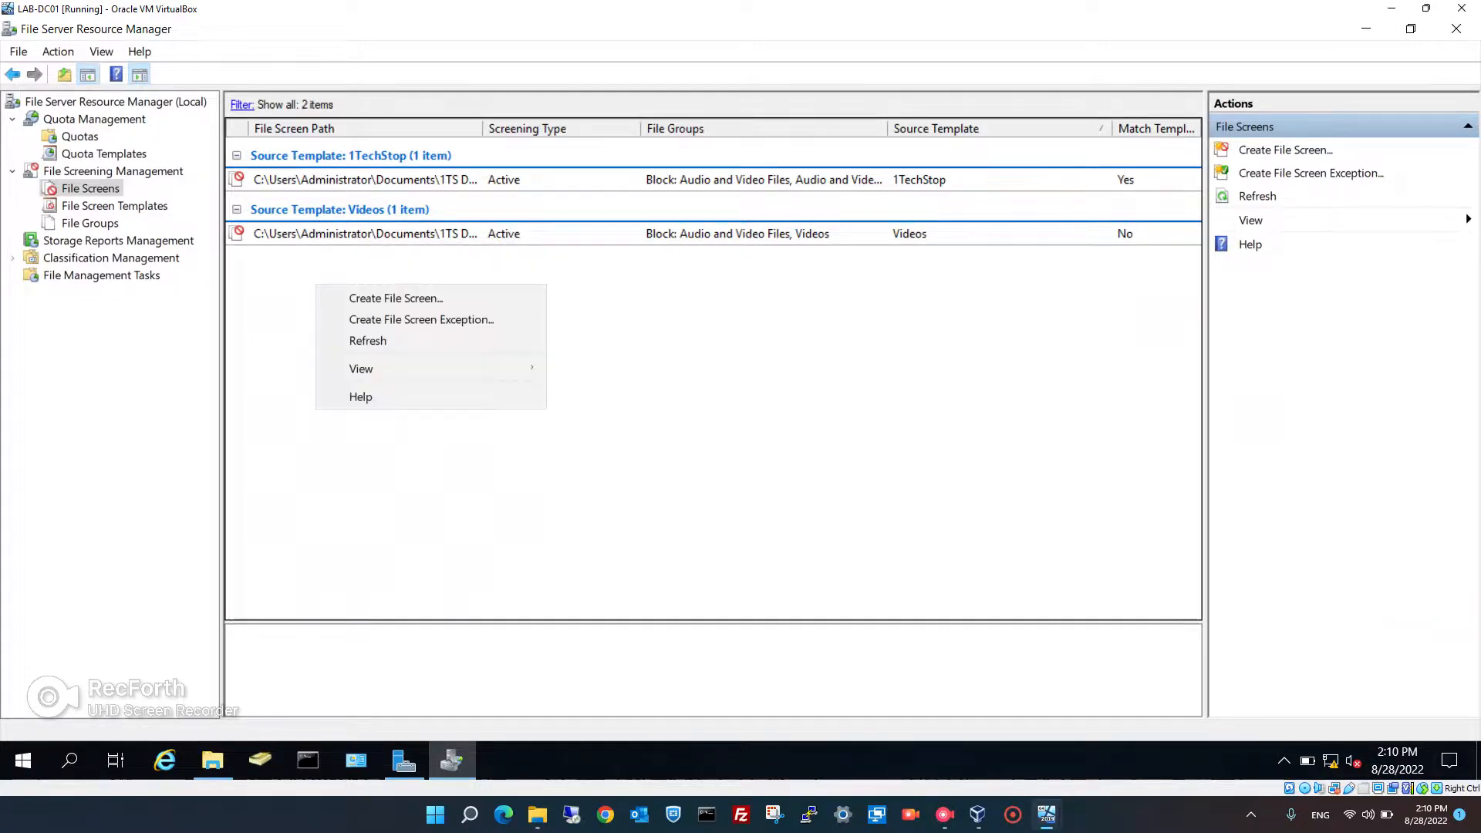
{"action": "key", "text": "Return"}
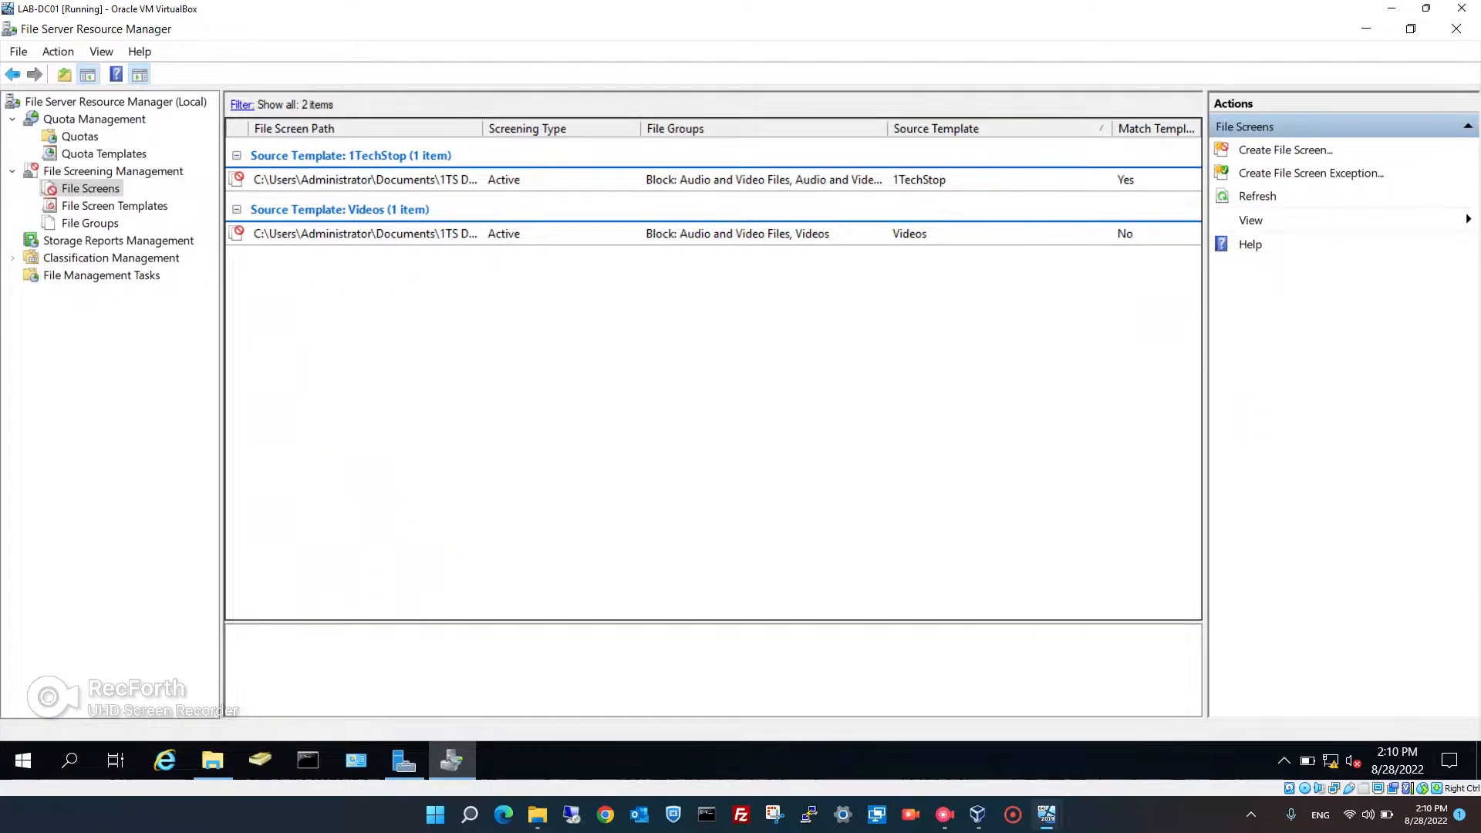
{"action": "right_click", "coordinate": [88, 183]}
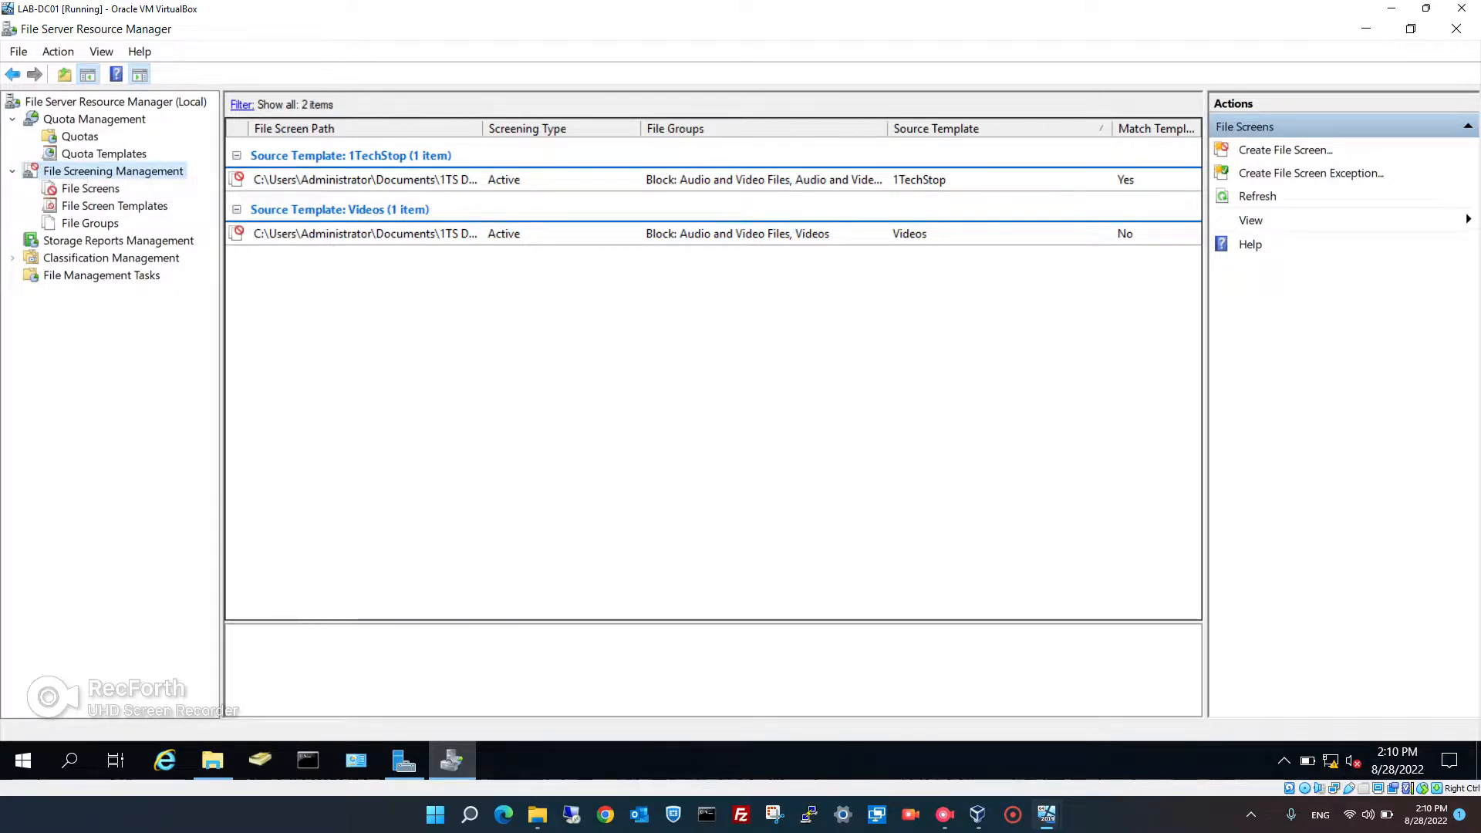
{"action": "right_click", "coordinate": [74, 188]}
{"action": "left_click", "coordinate": [124, 244]}
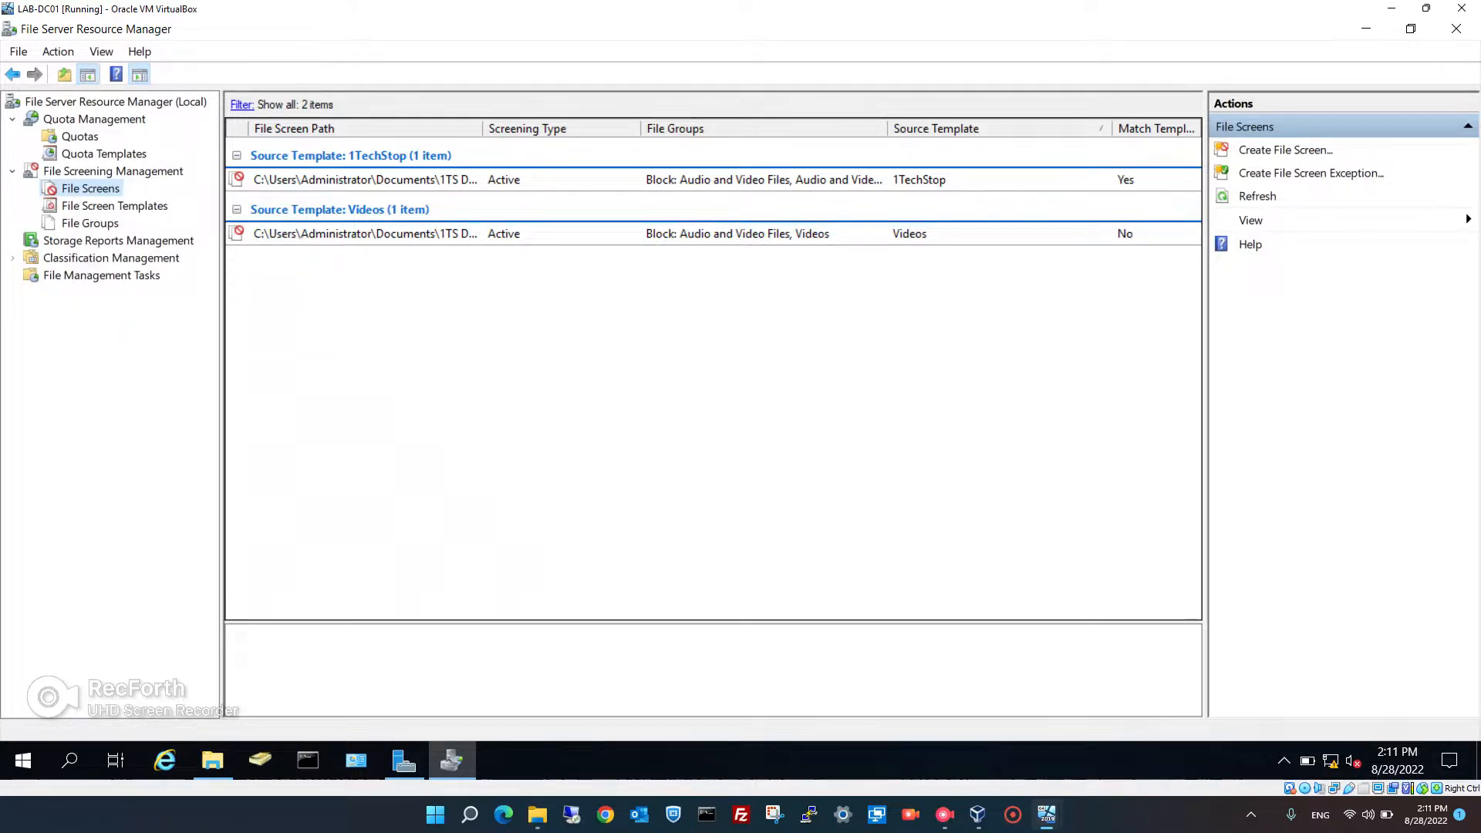
{"action": "mouse_move", "coordinate": [1047, 815]}
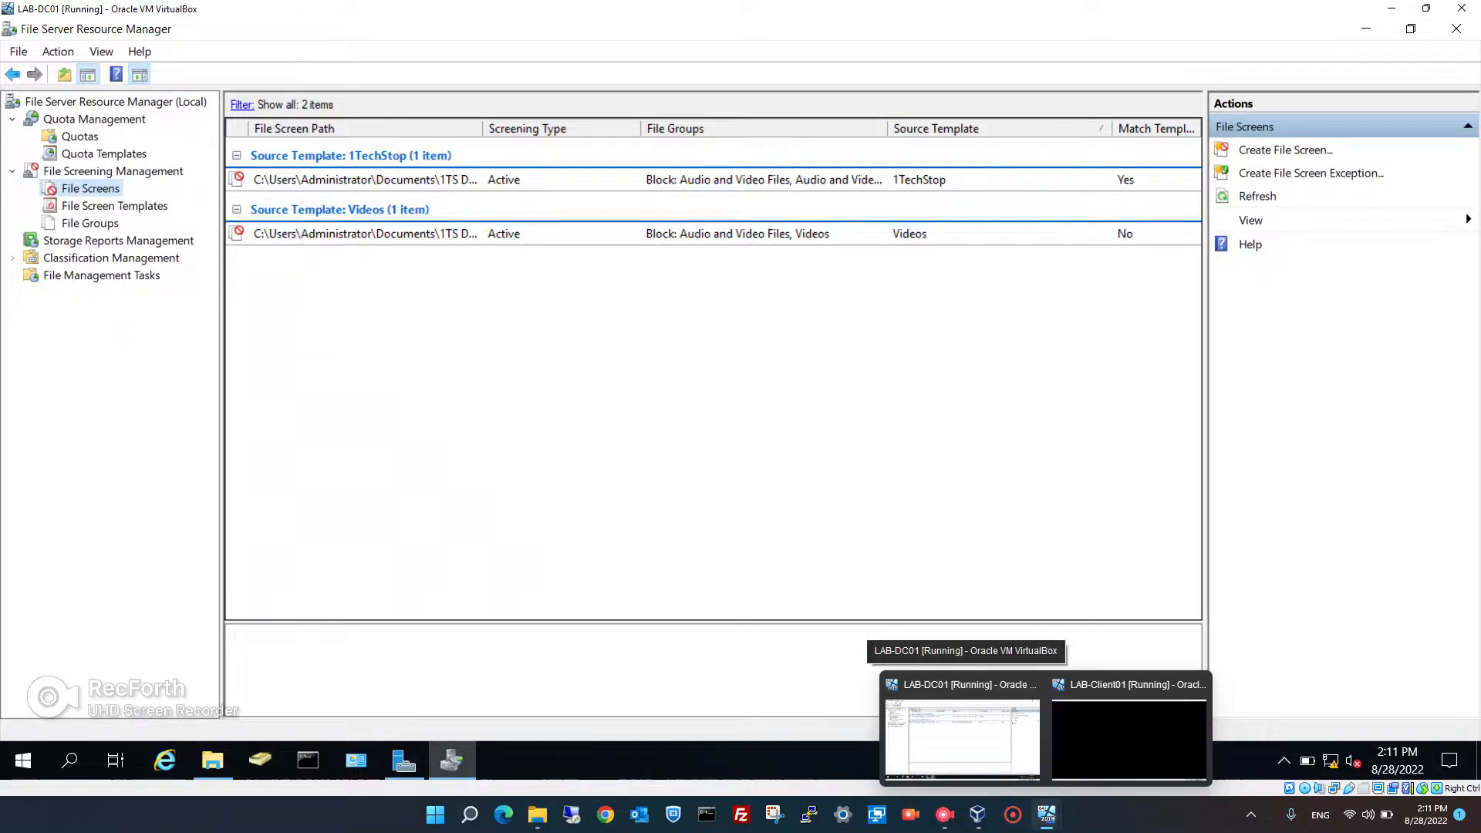
- Switch to the Windows 11 client VM and sign in with the account password
{"action": "left_click", "coordinate": [1129, 737]}
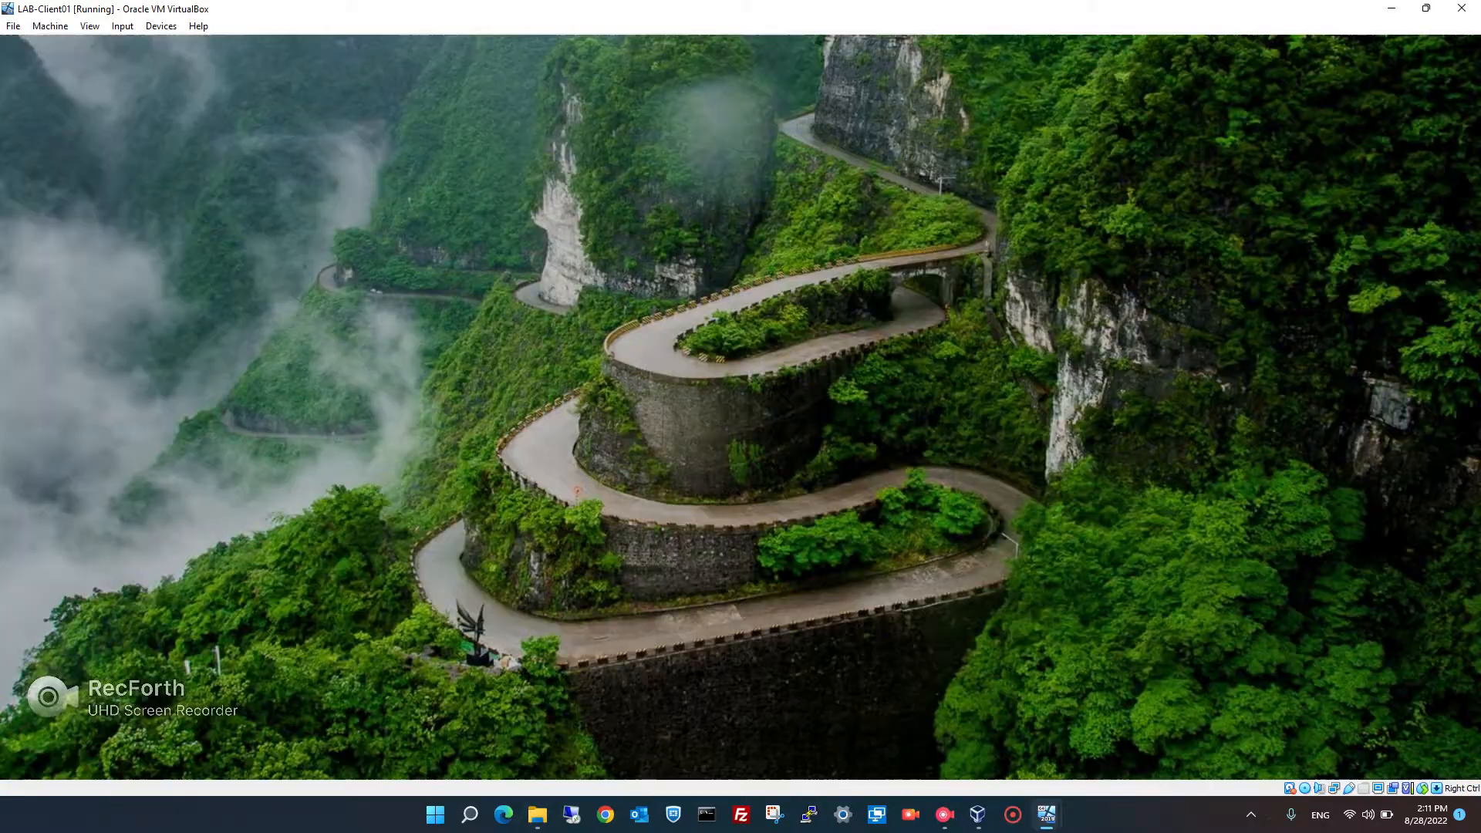
{"action": "key", "text": "Return"}
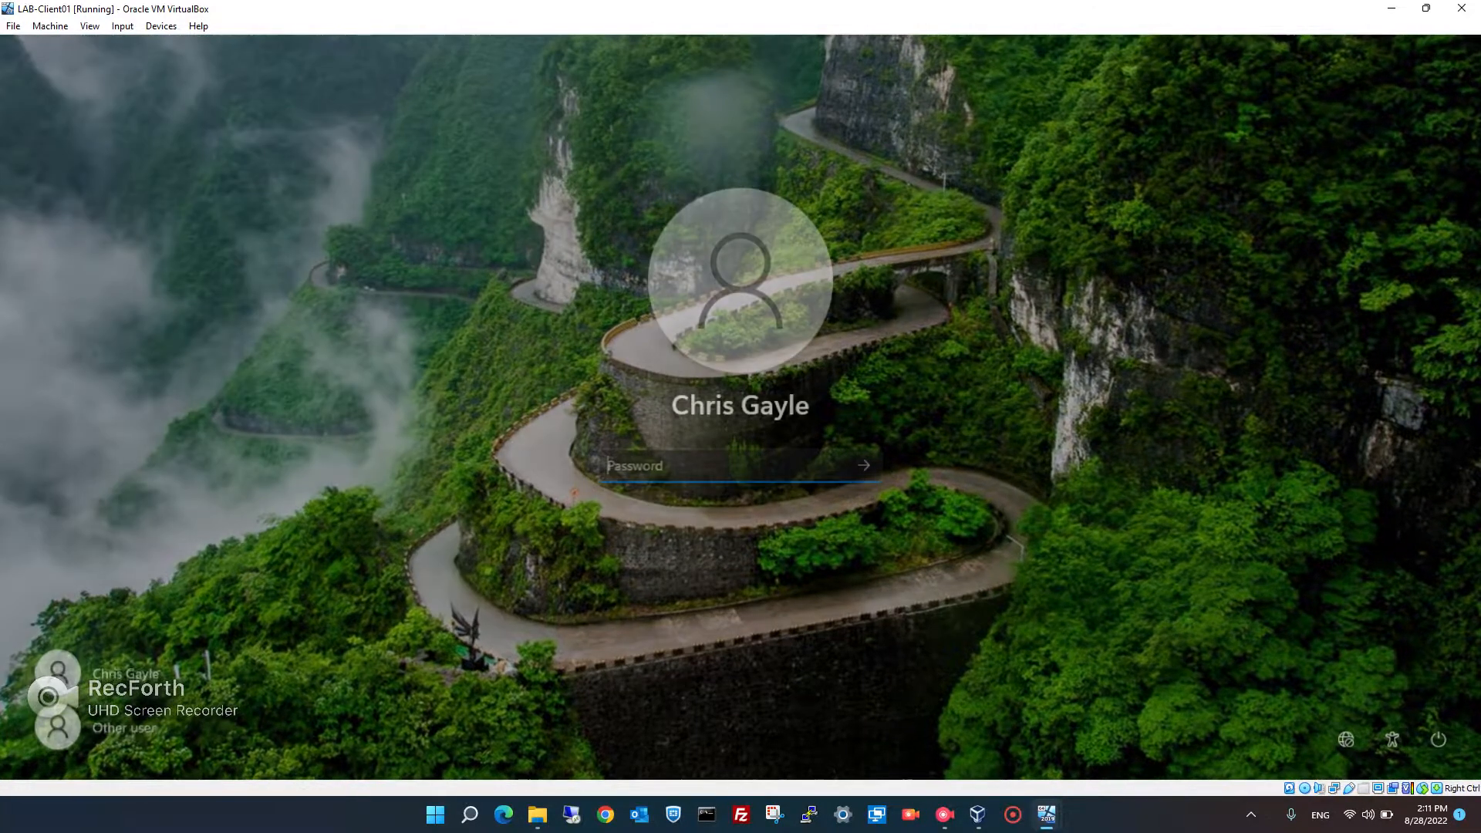
{"action": "type", "text": "*****"}
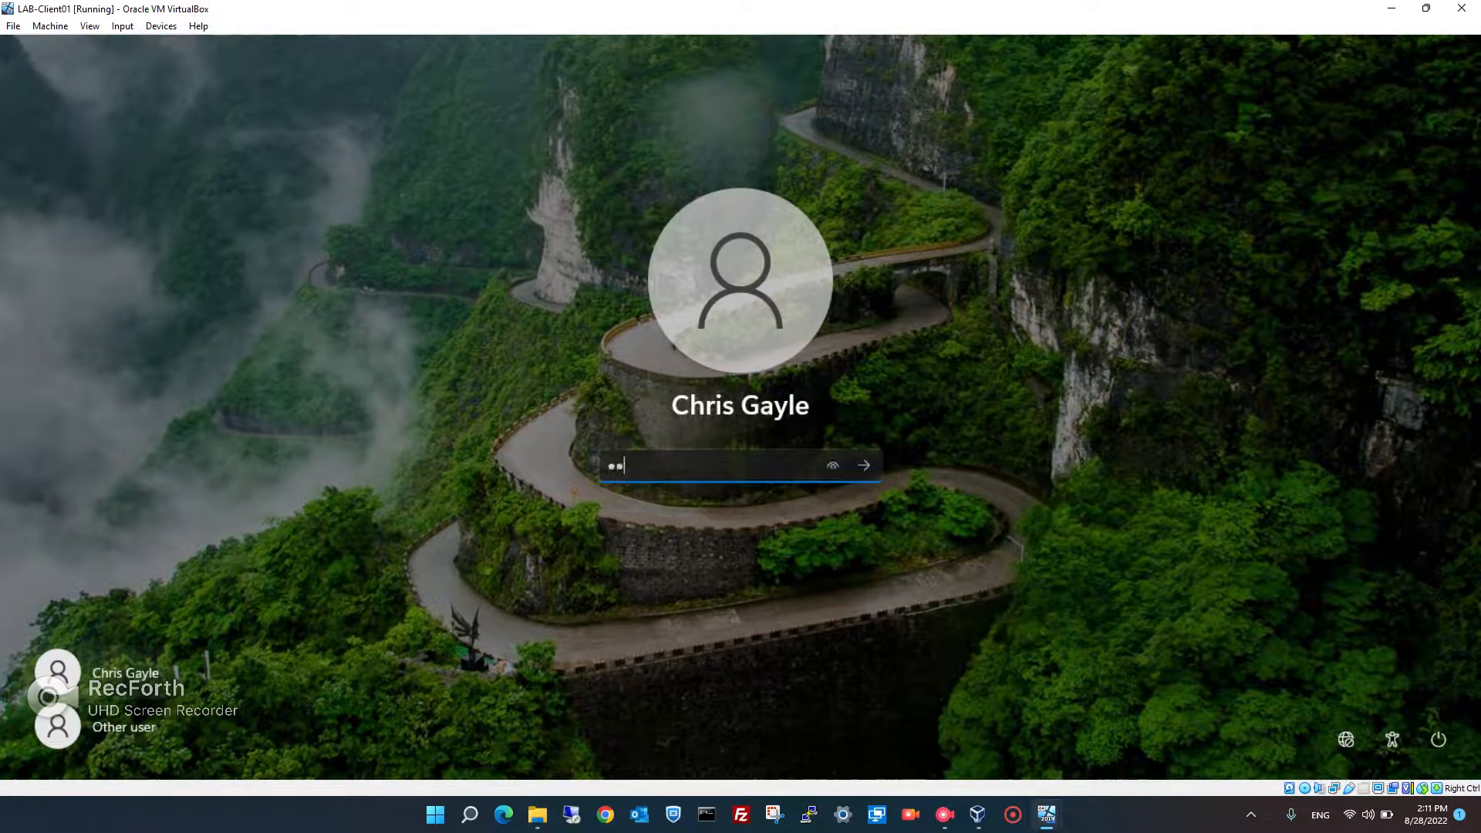
{"action": "type", "text": "*****"}
{"action": "key", "text": "Return"}
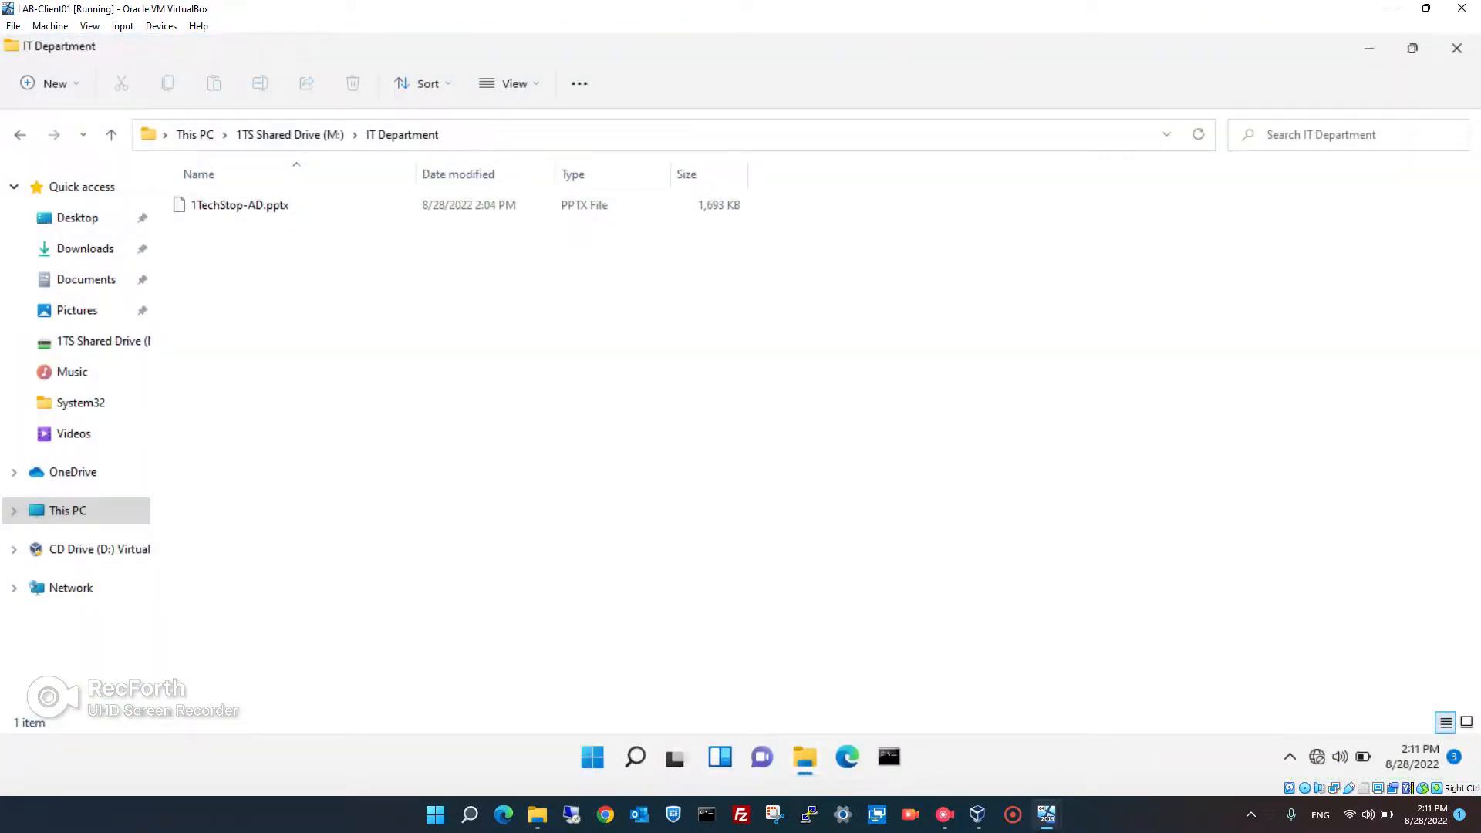
- In a new File Explorer window, open This PC > 1TS Shared Drive (M:) > IT Department
{"action": "left_click", "coordinate": [1457, 48]}
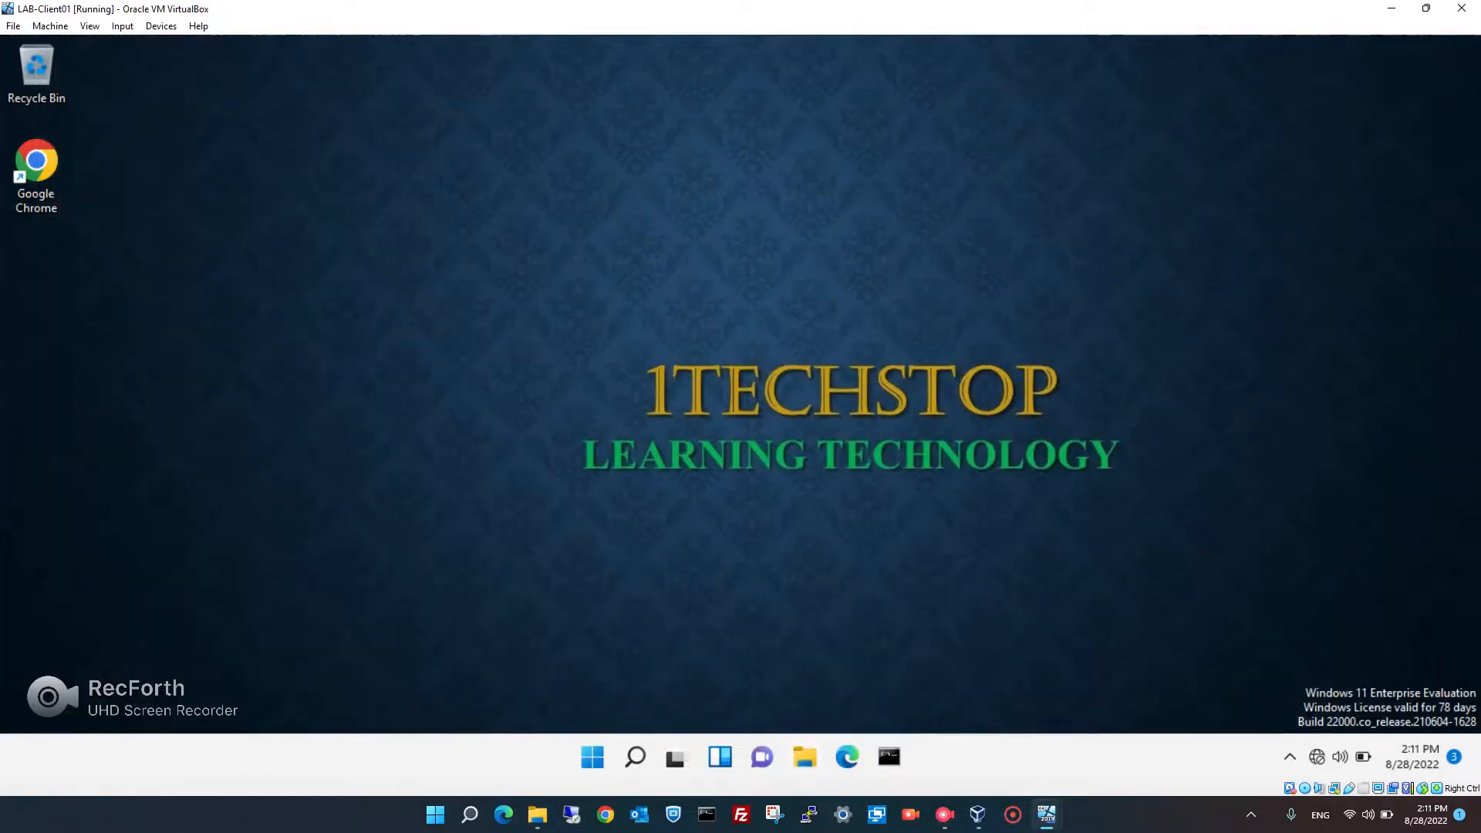
{"action": "key", "text": "super+e"}
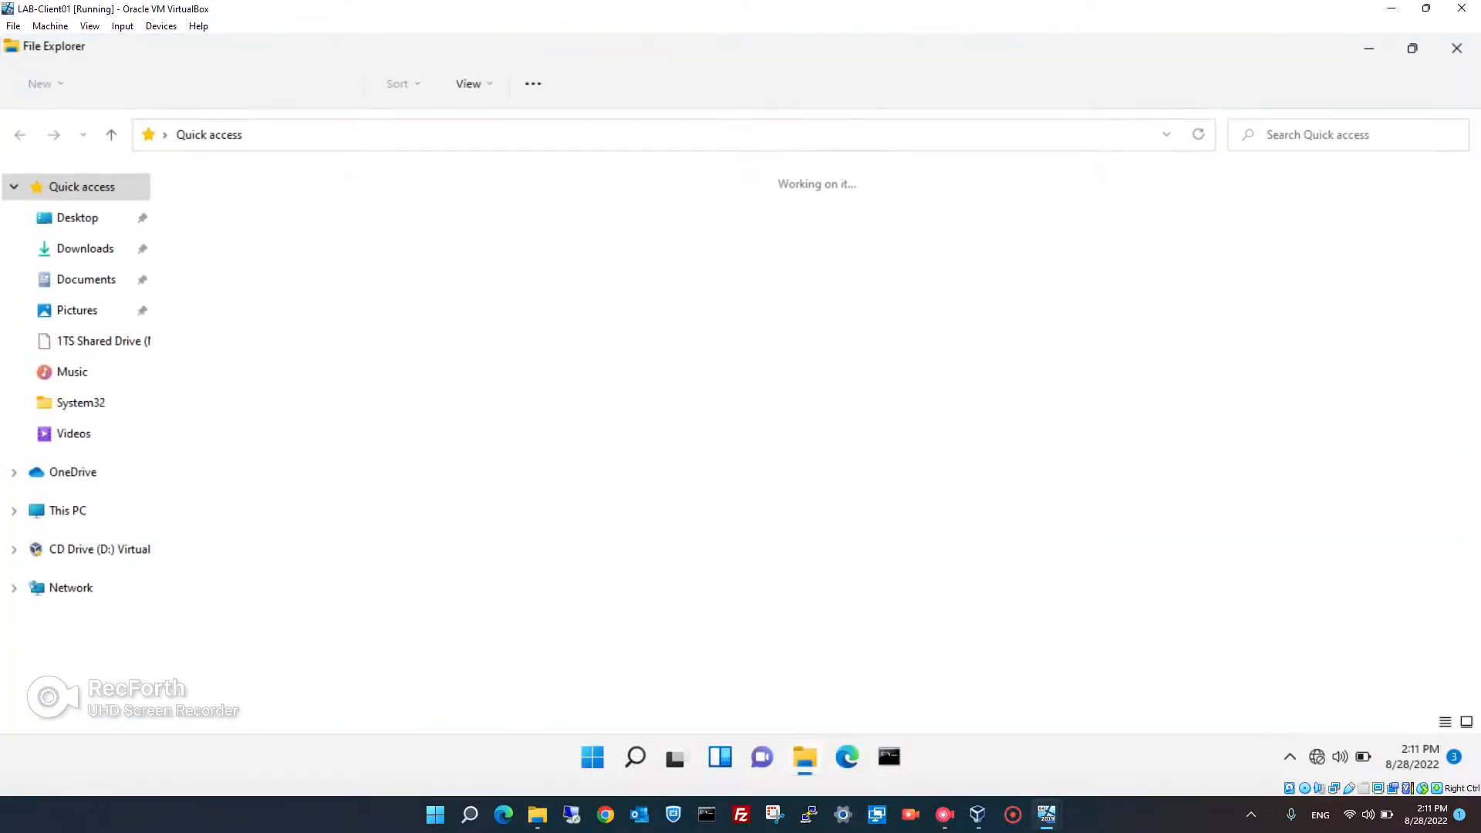
{"action": "left_click", "coordinate": [68, 511]}
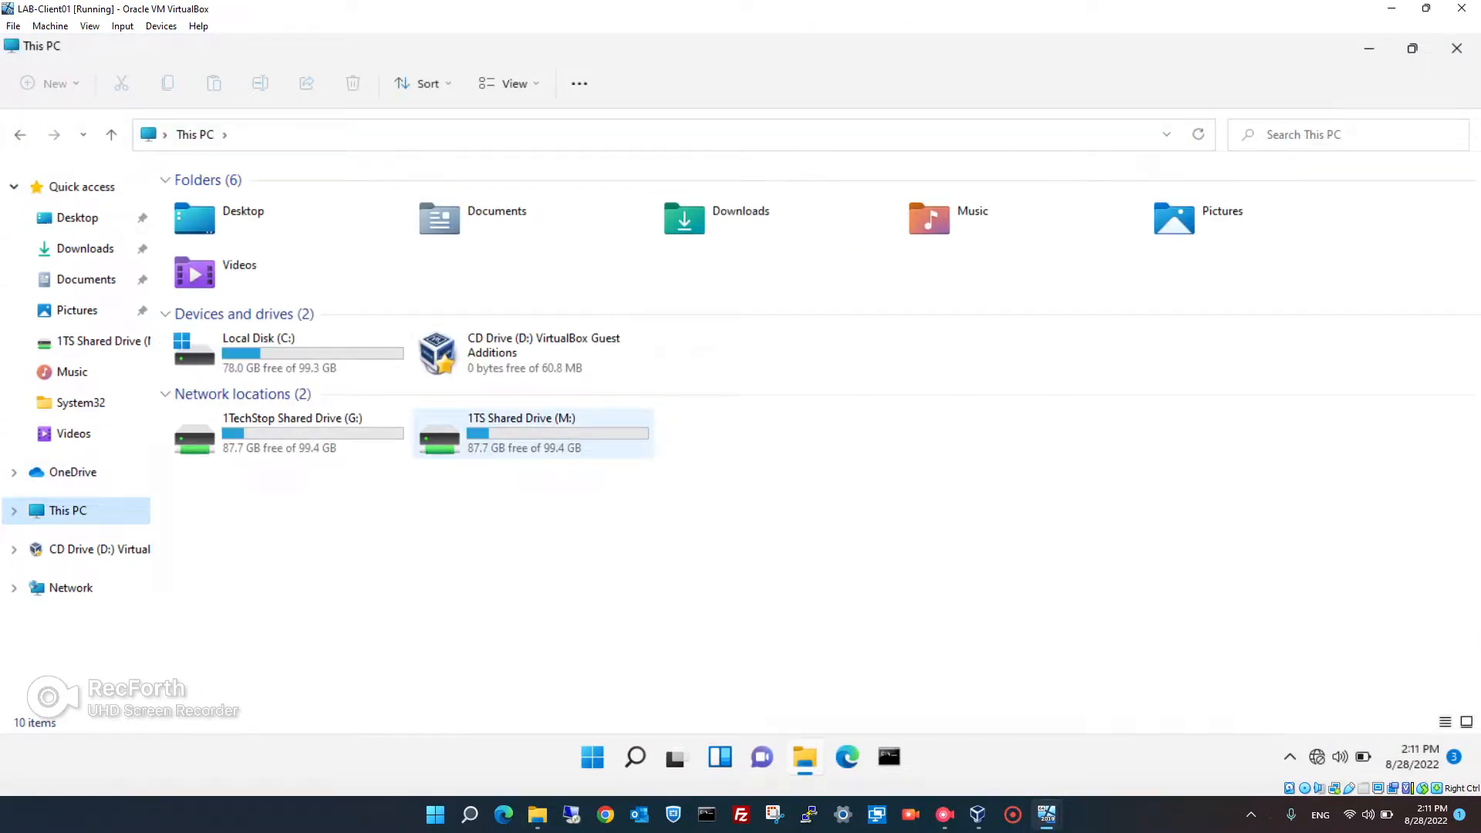
{"action": "double_click", "coordinate": [532, 432]}
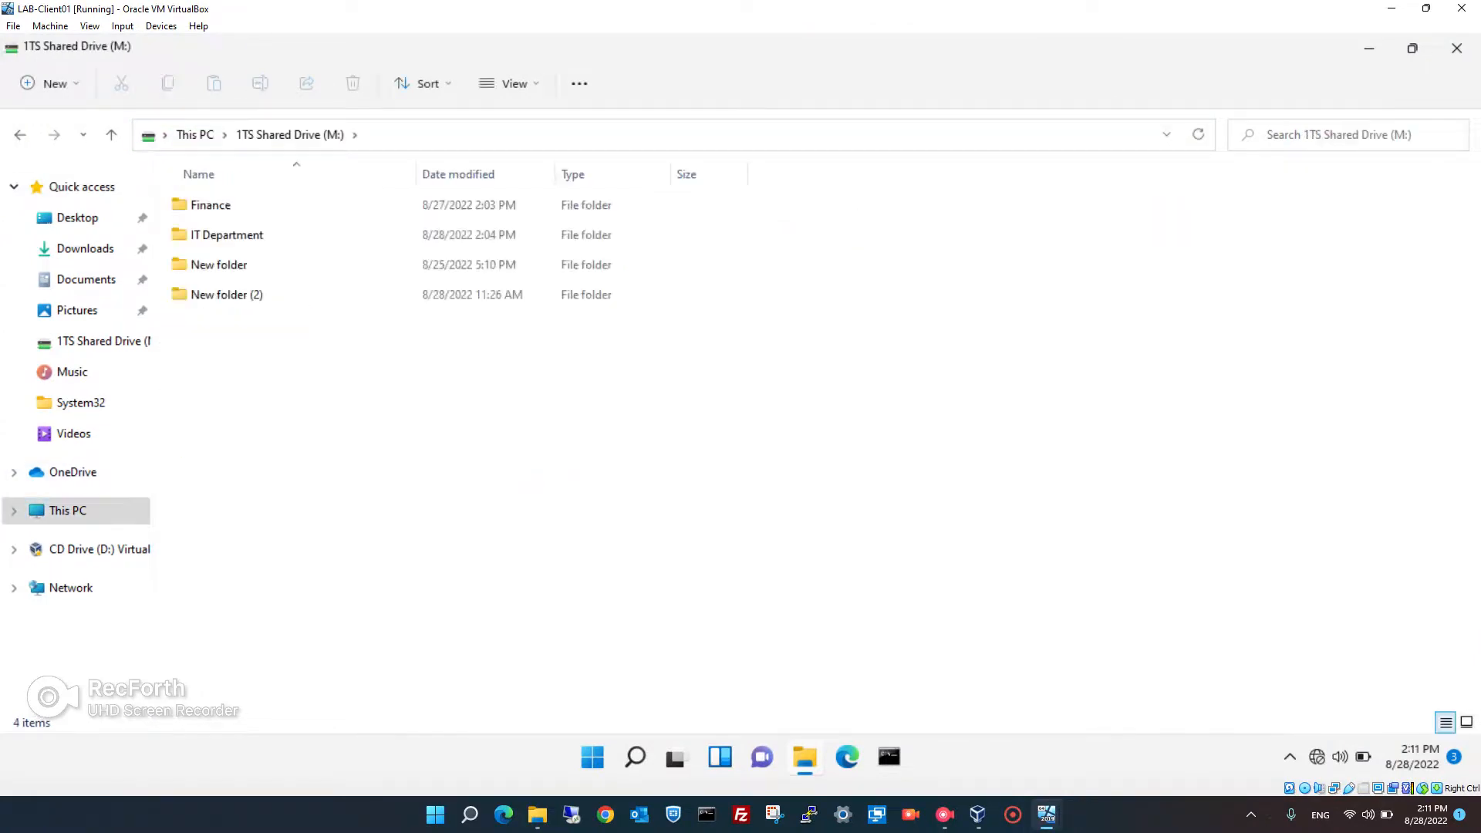
{"action": "left_click", "coordinate": [227, 235]}
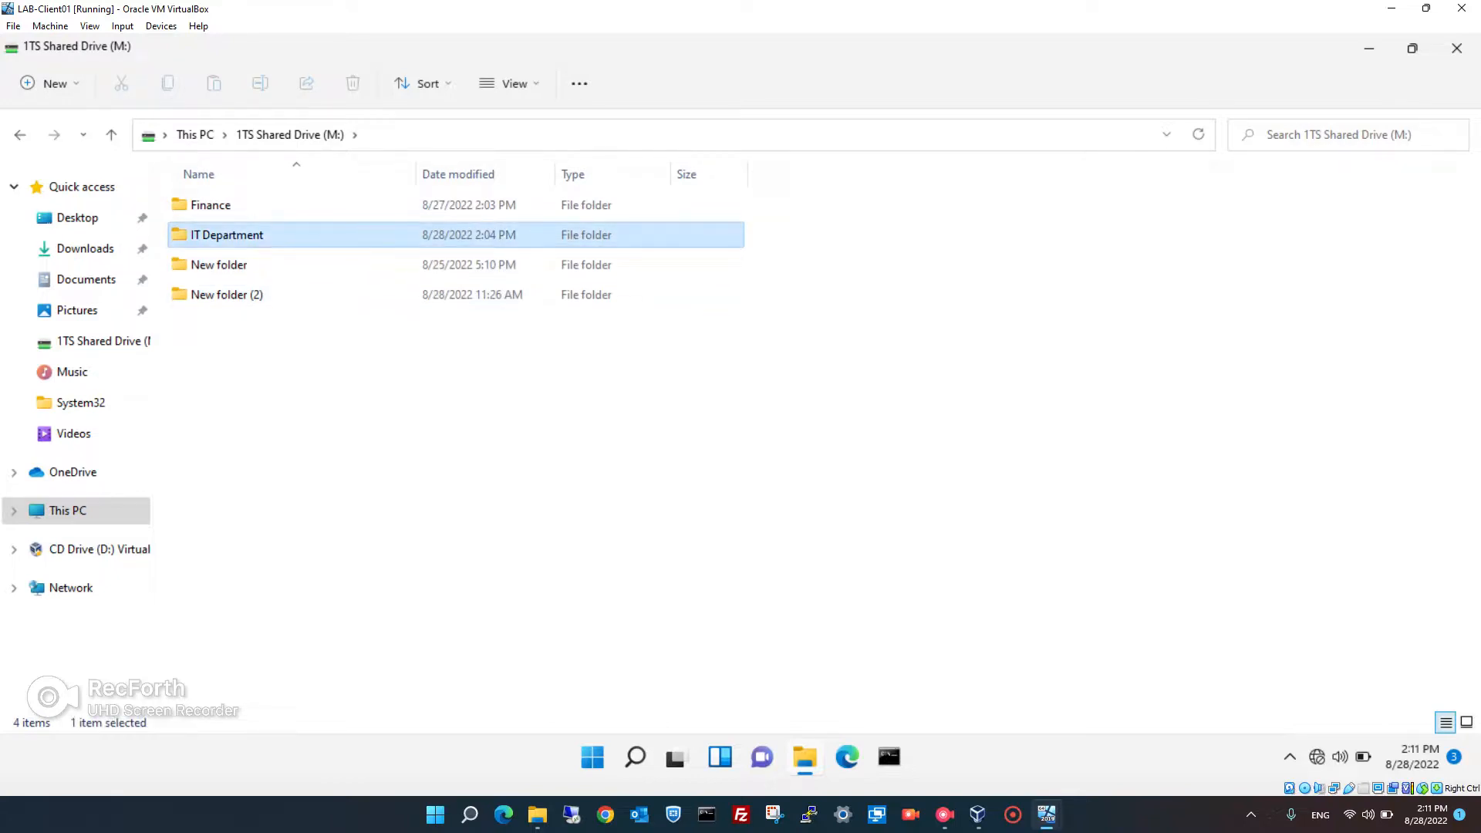
{"action": "double_click", "coordinate": [227, 234]}
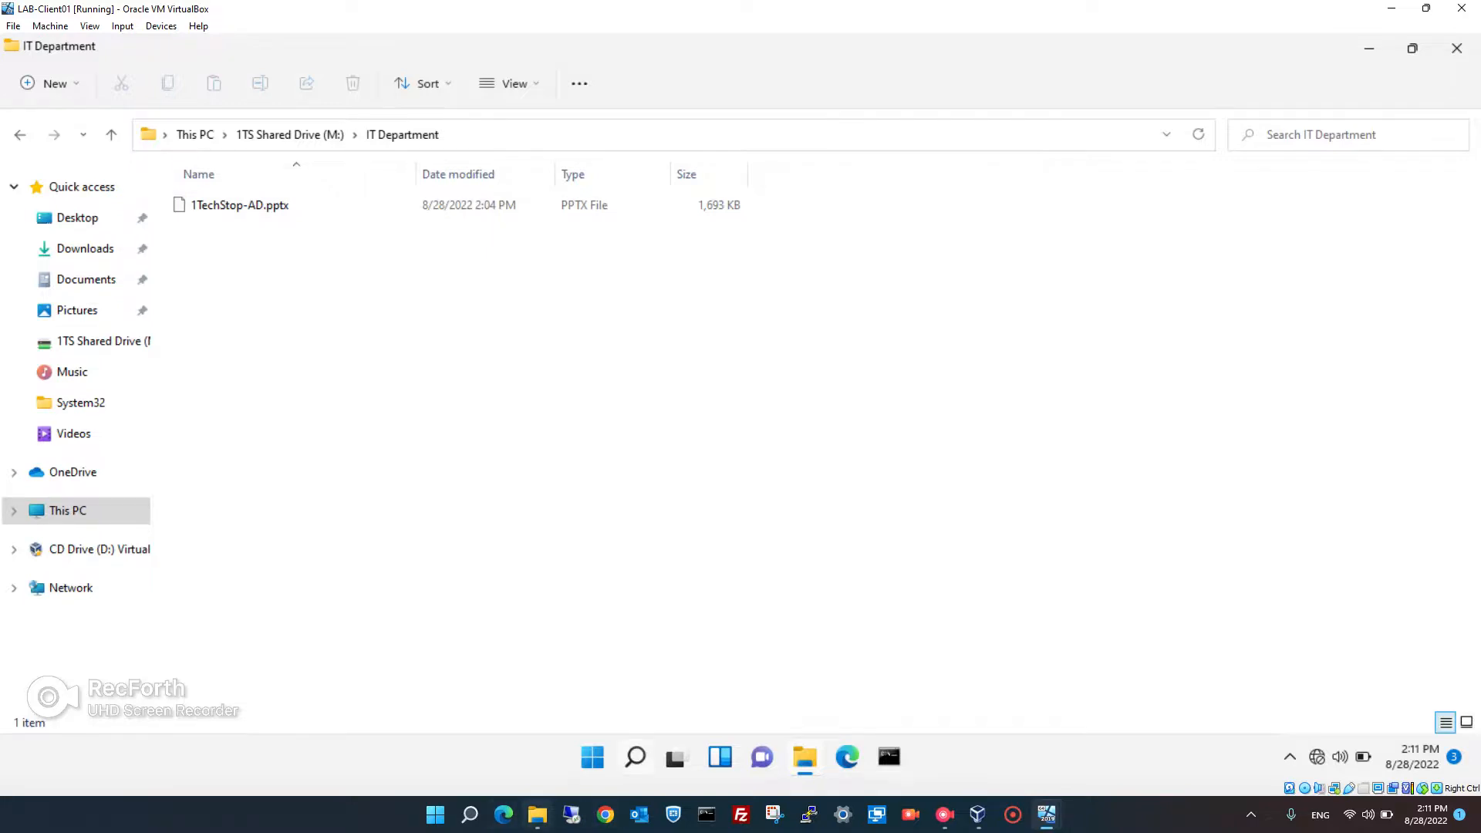
{"action": "left_click", "coordinate": [537, 815]}
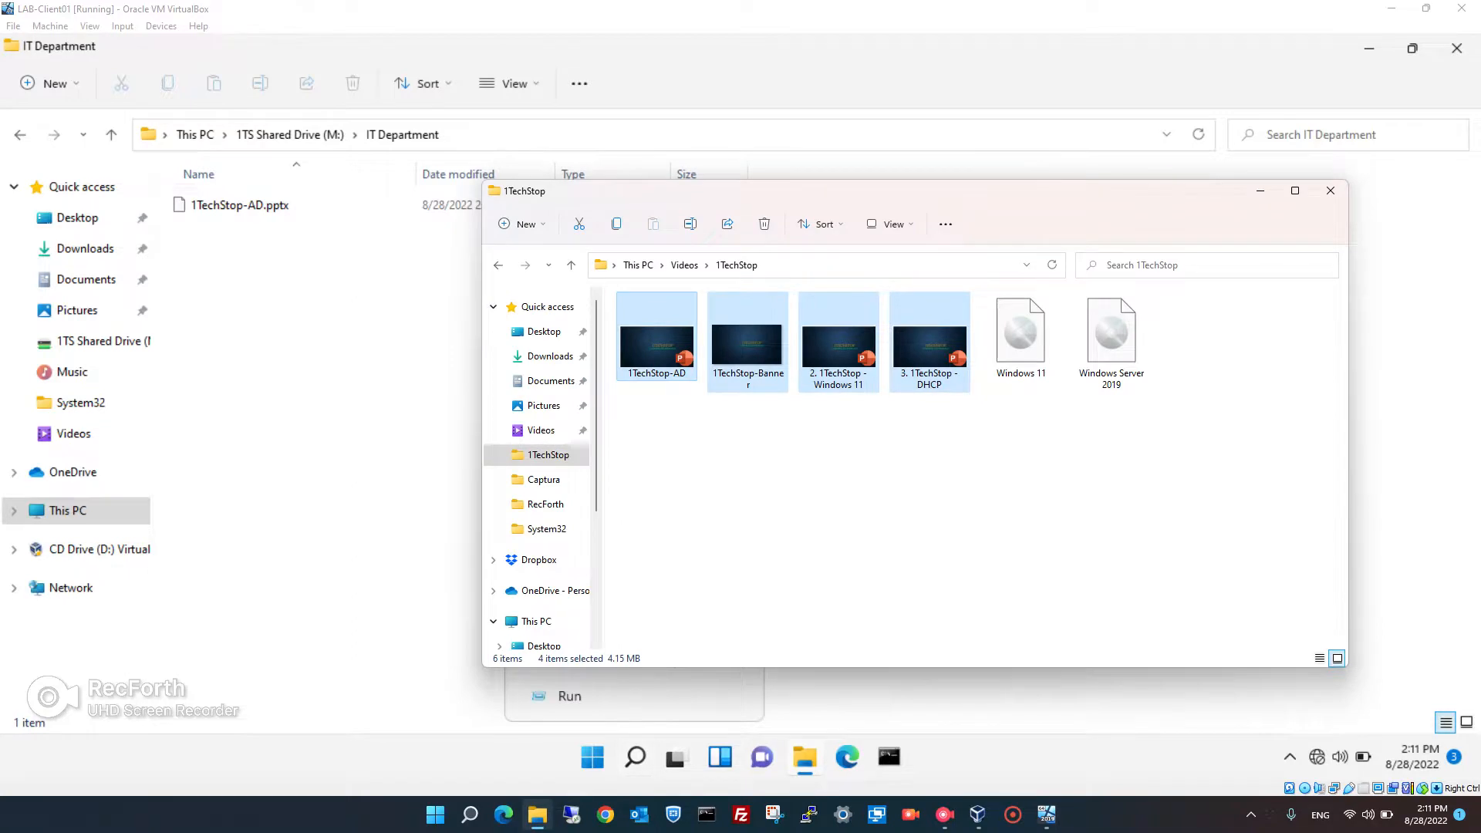
{"action": "left_click", "coordinate": [684, 264]}
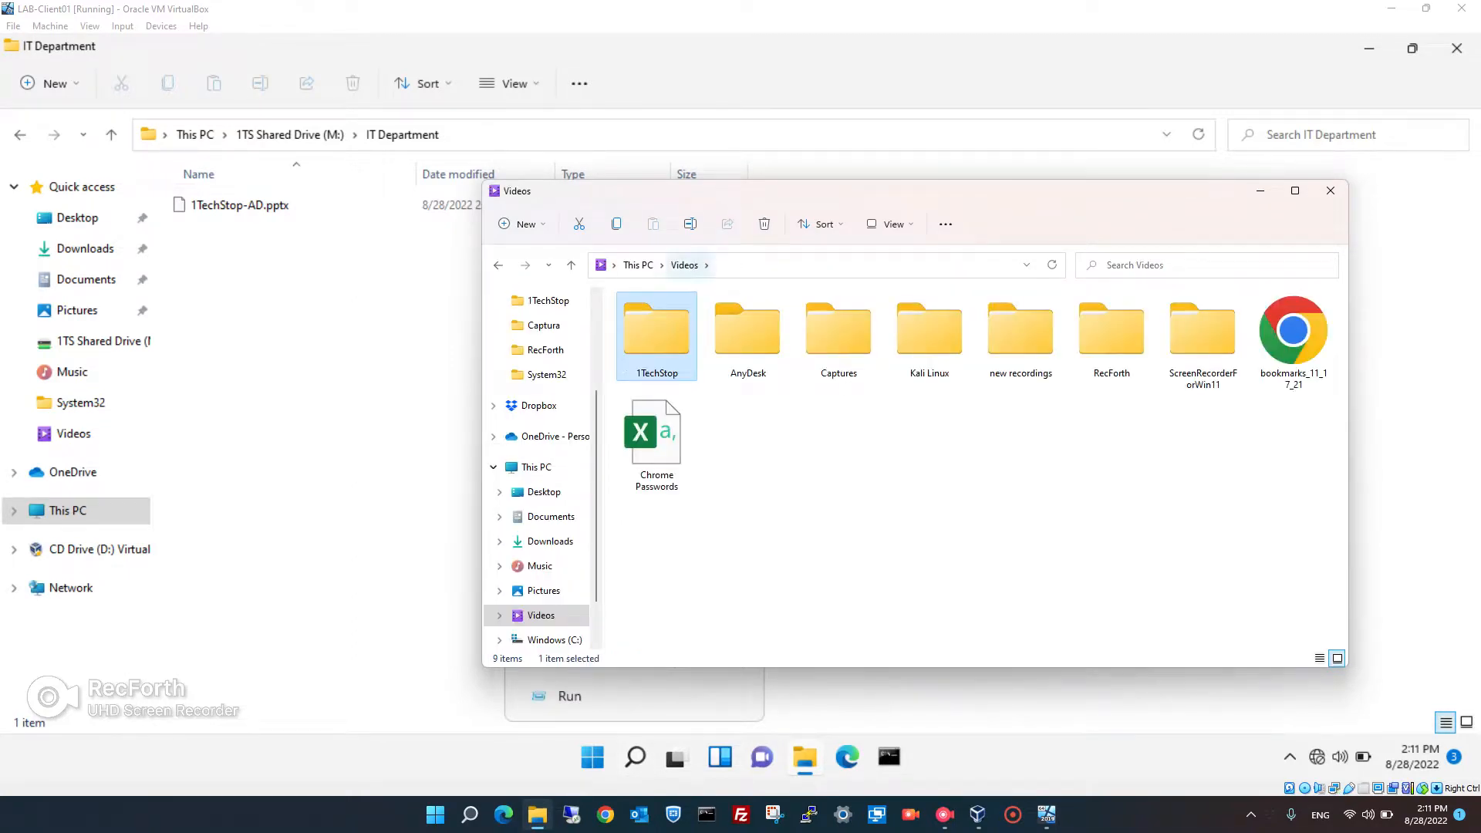
{"action": "double_click", "coordinate": [1112, 332]}
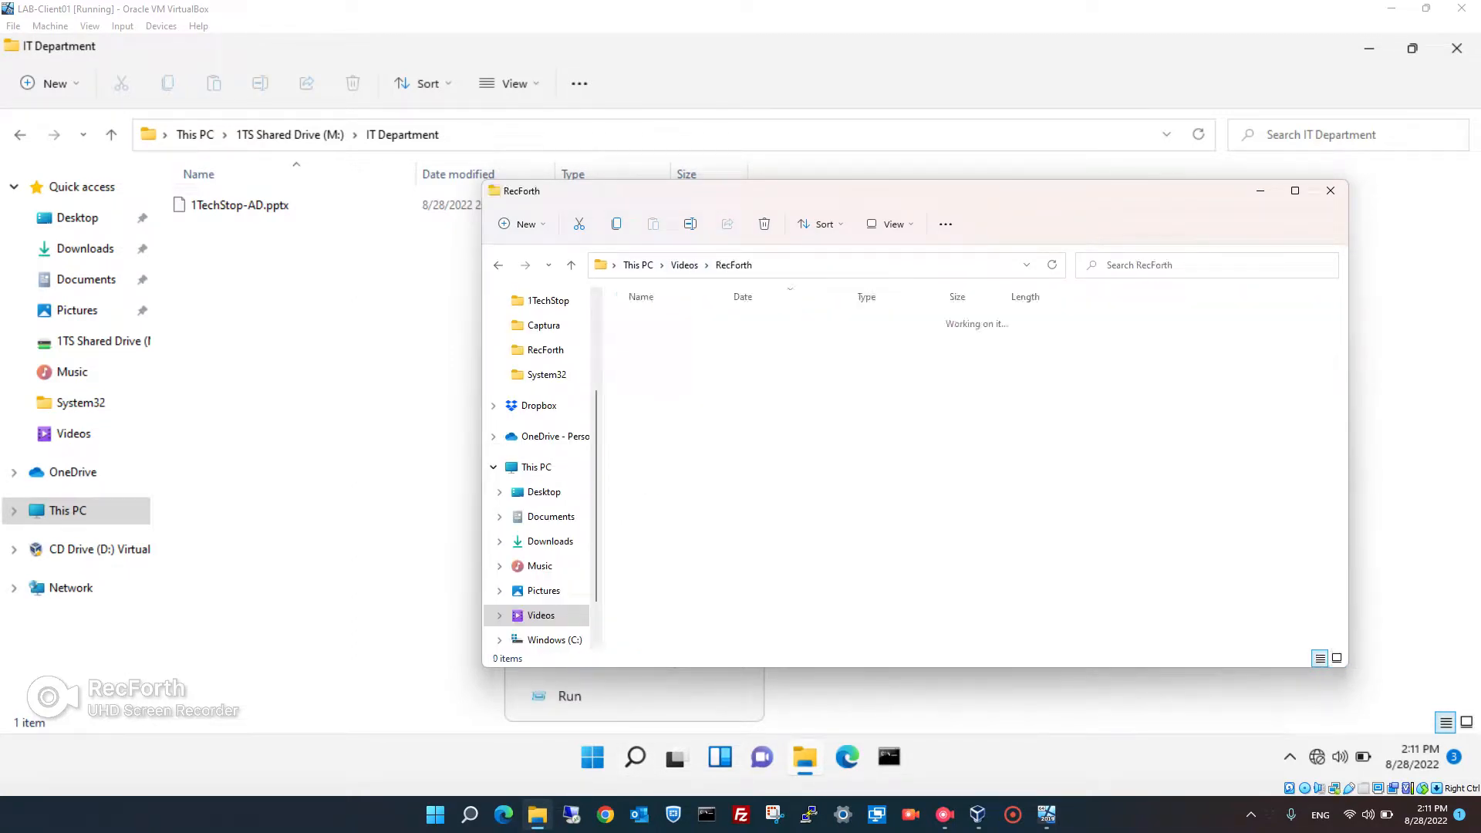
{"action": "left_click", "coordinate": [856, 345]}
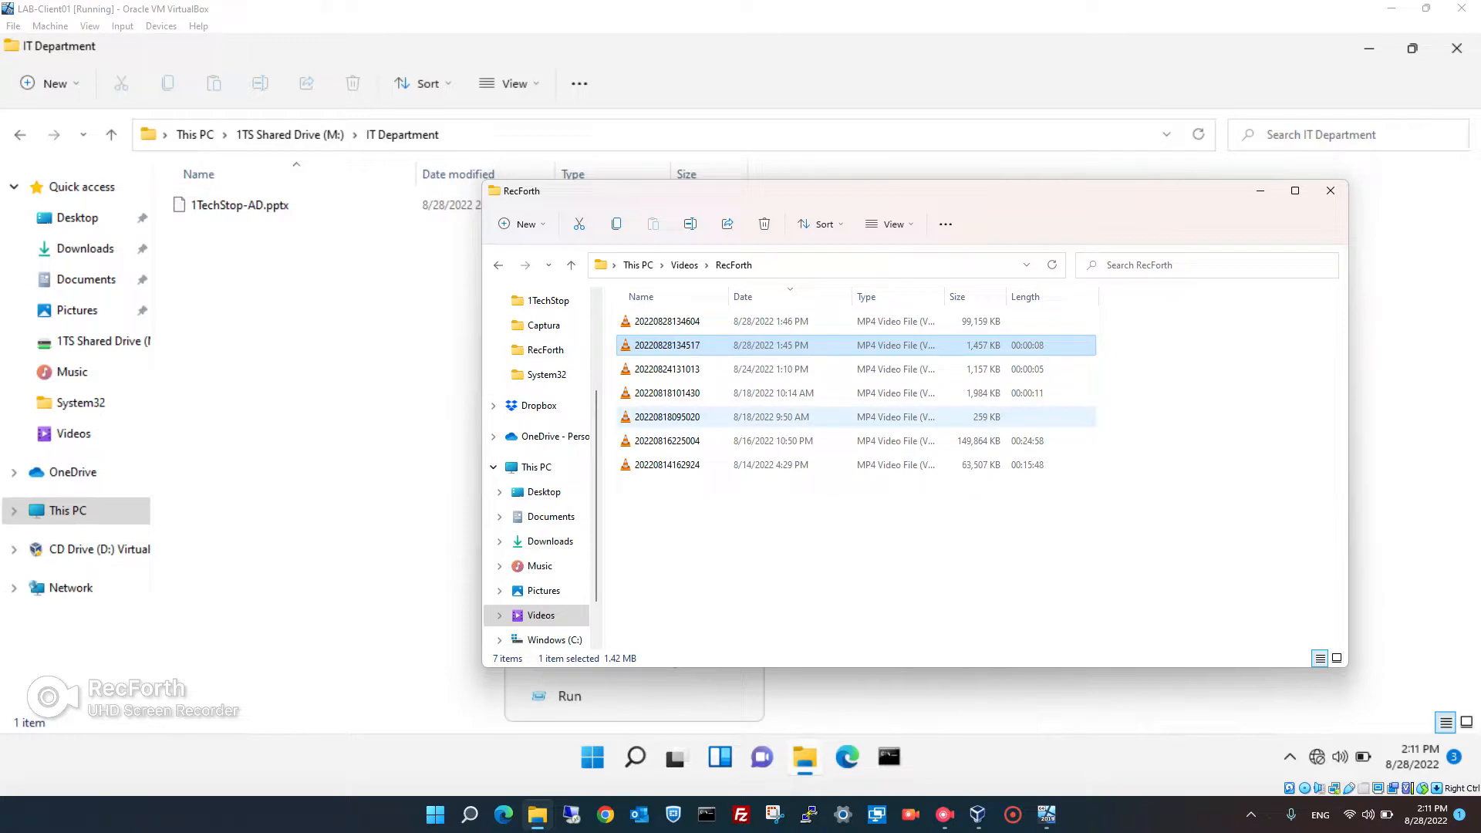
{"action": "left_click", "coordinate": [668, 417]}
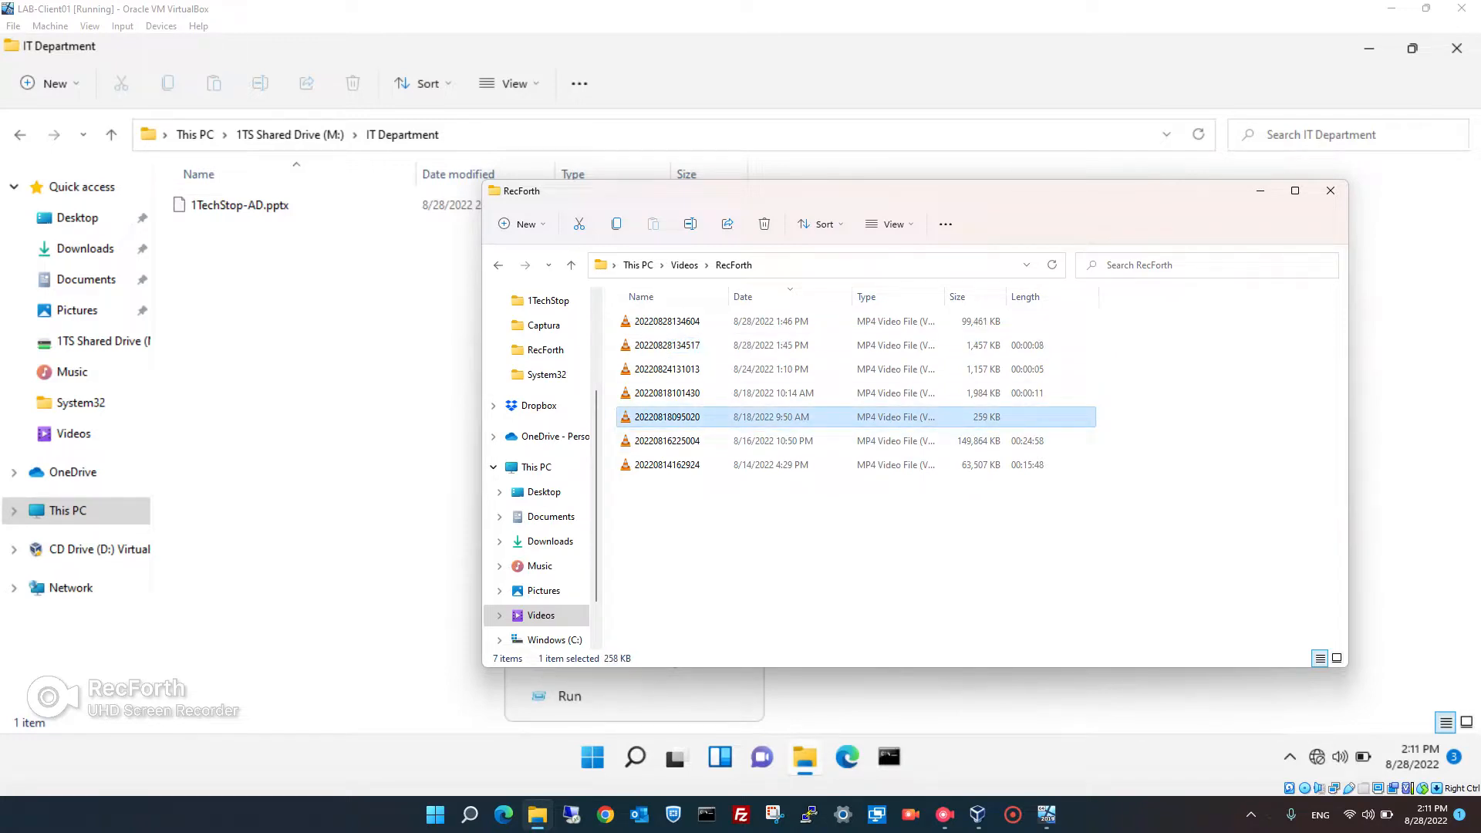
{"action": "left_click_drag", "start_coordinate": [668, 417], "coordinate": [340, 363]}
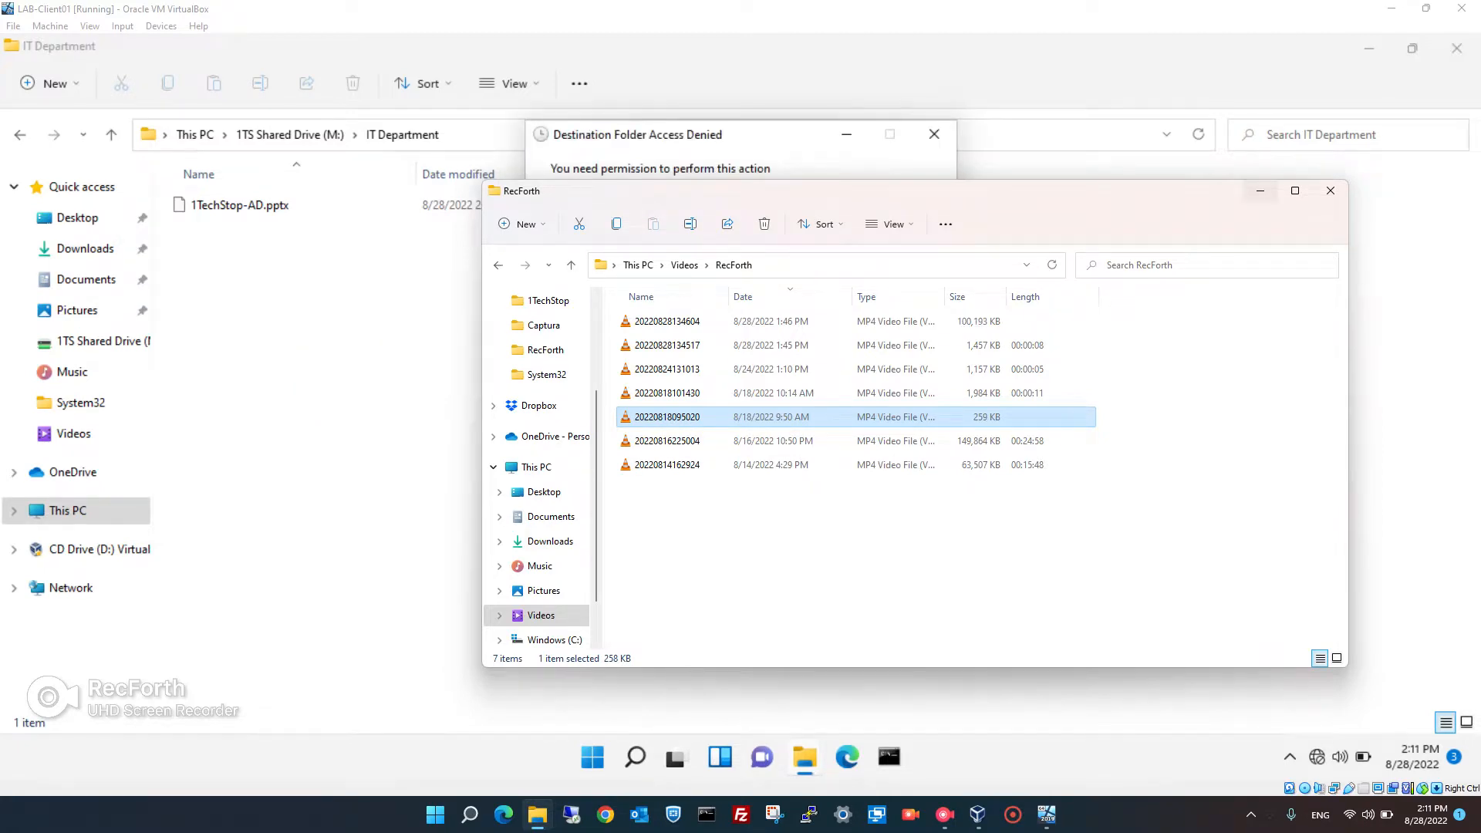
- Cancel the Access Denied message and minimize Explorer to the desktop
{"action": "left_click", "coordinate": [1261, 191]}
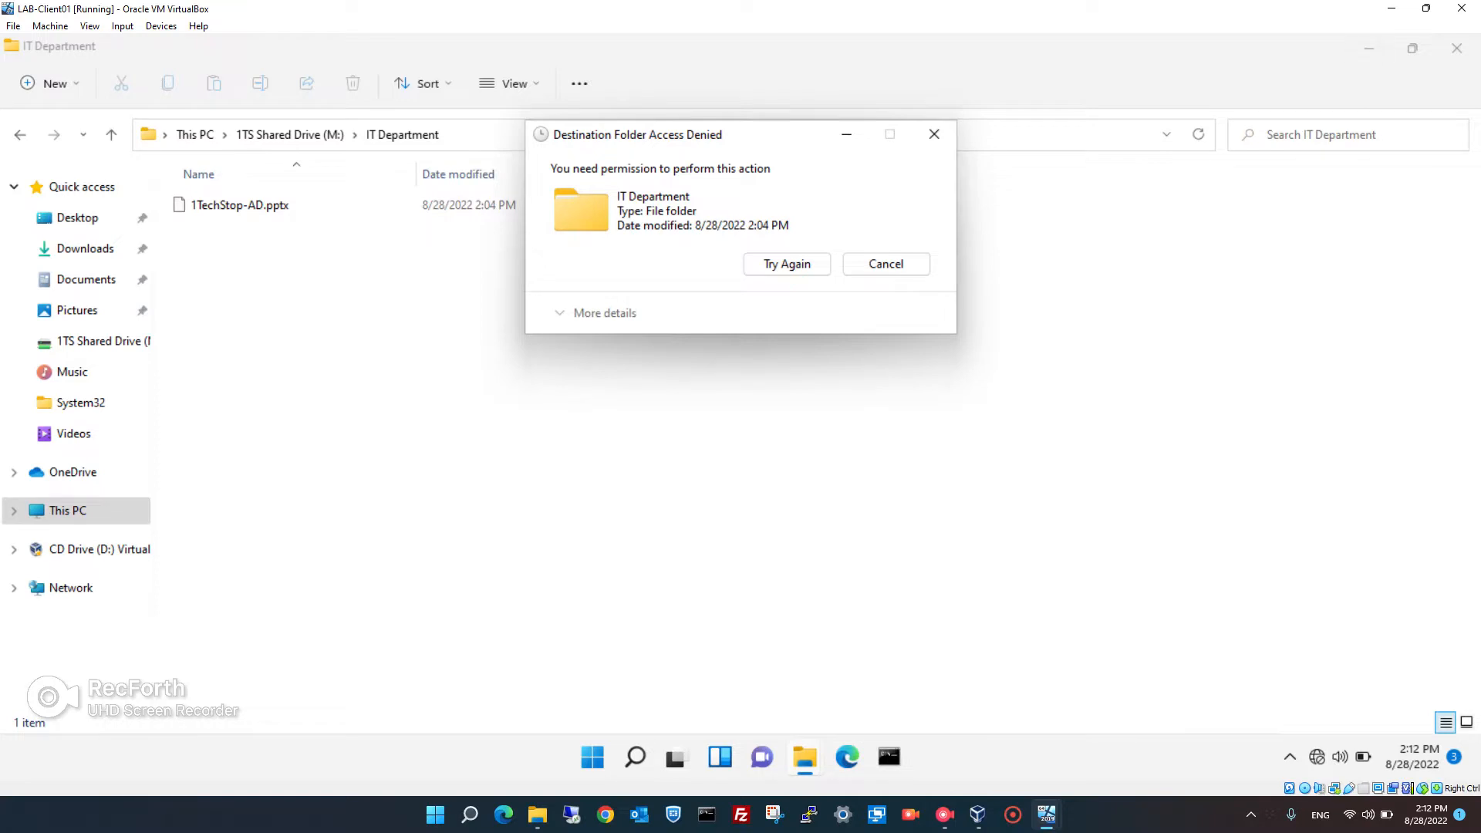
{"action": "left_click", "coordinate": [886, 263]}
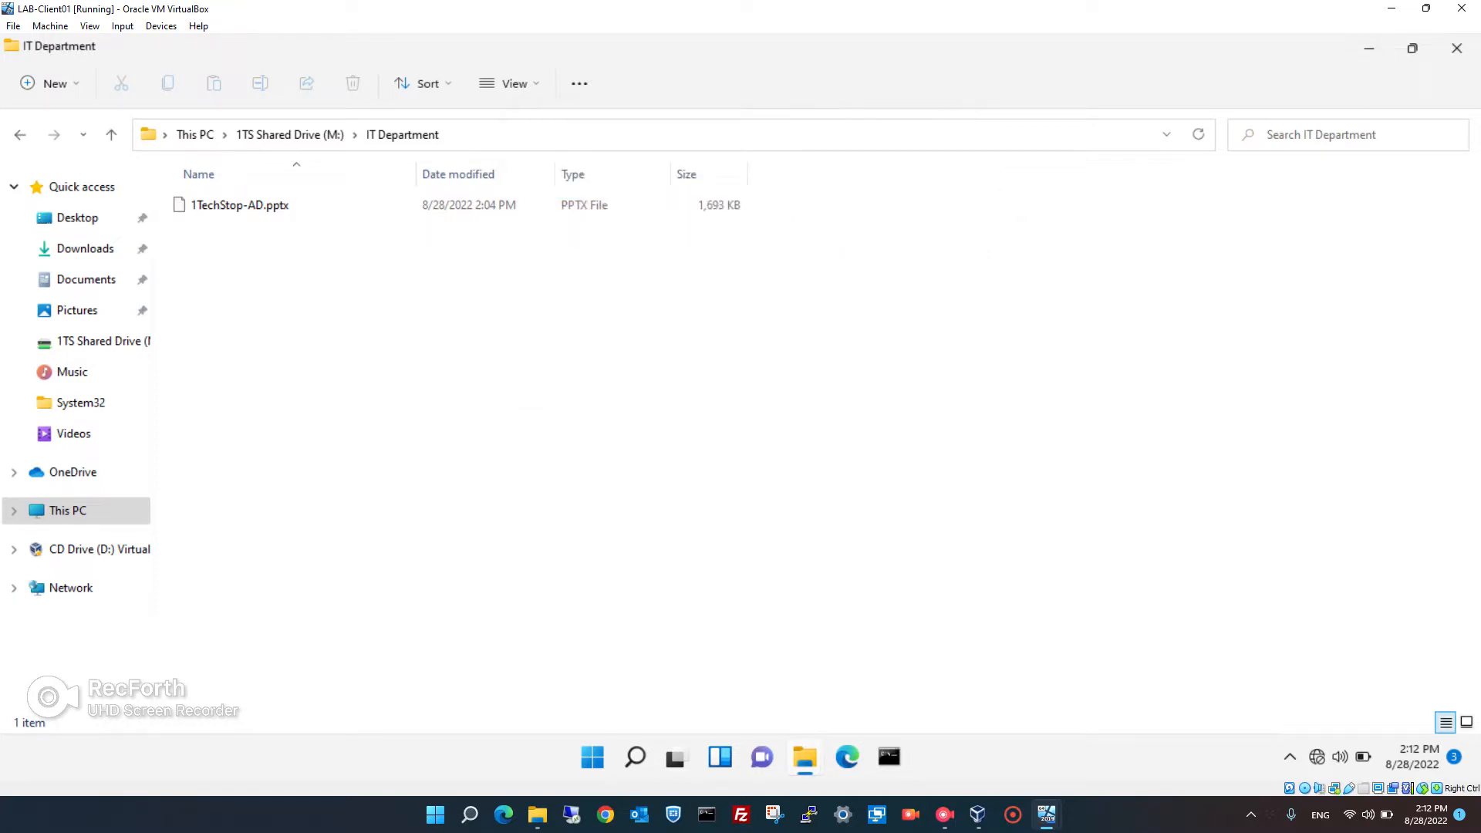
{"action": "left_click", "coordinate": [1369, 48]}
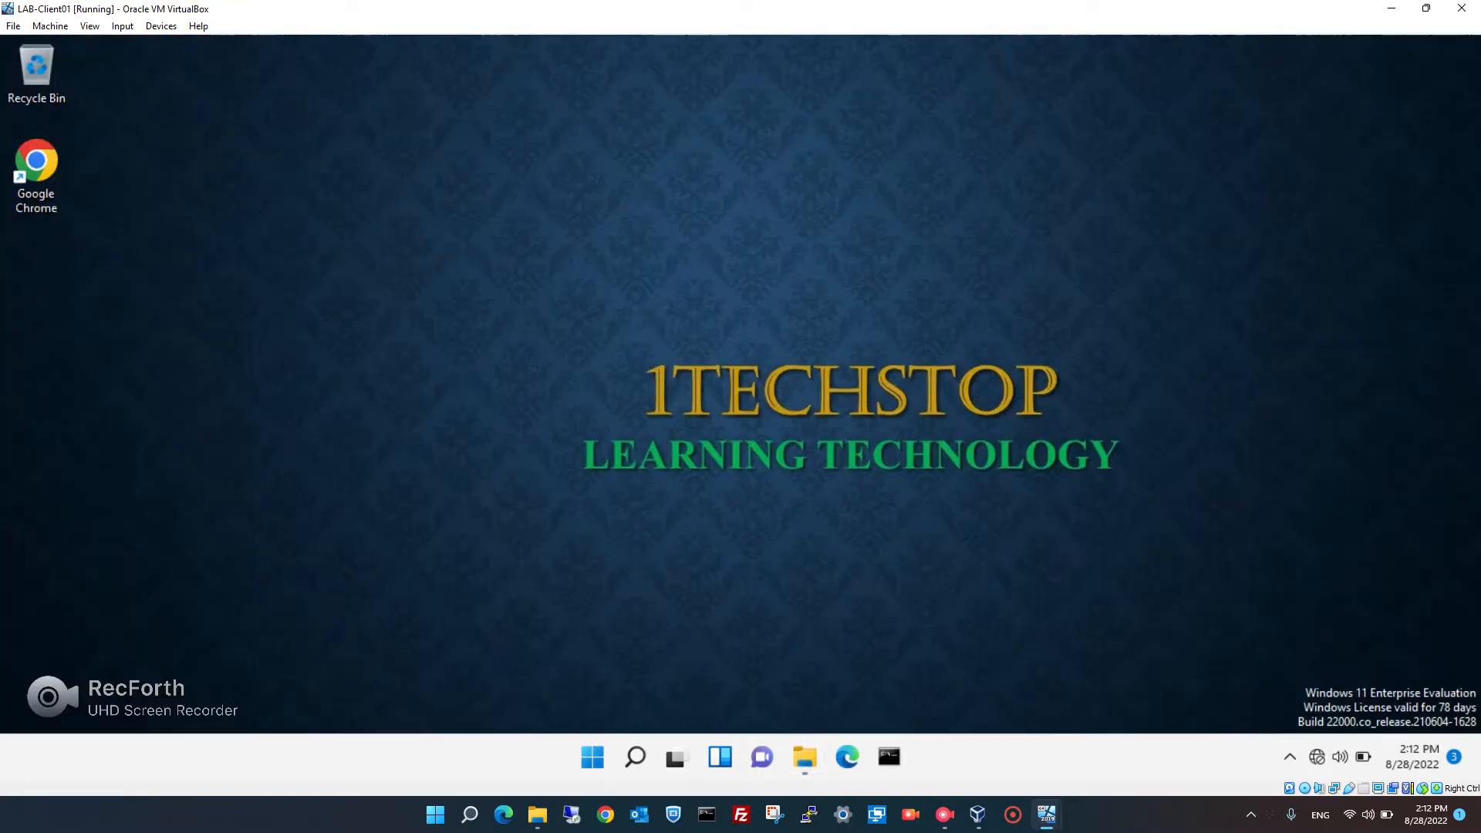